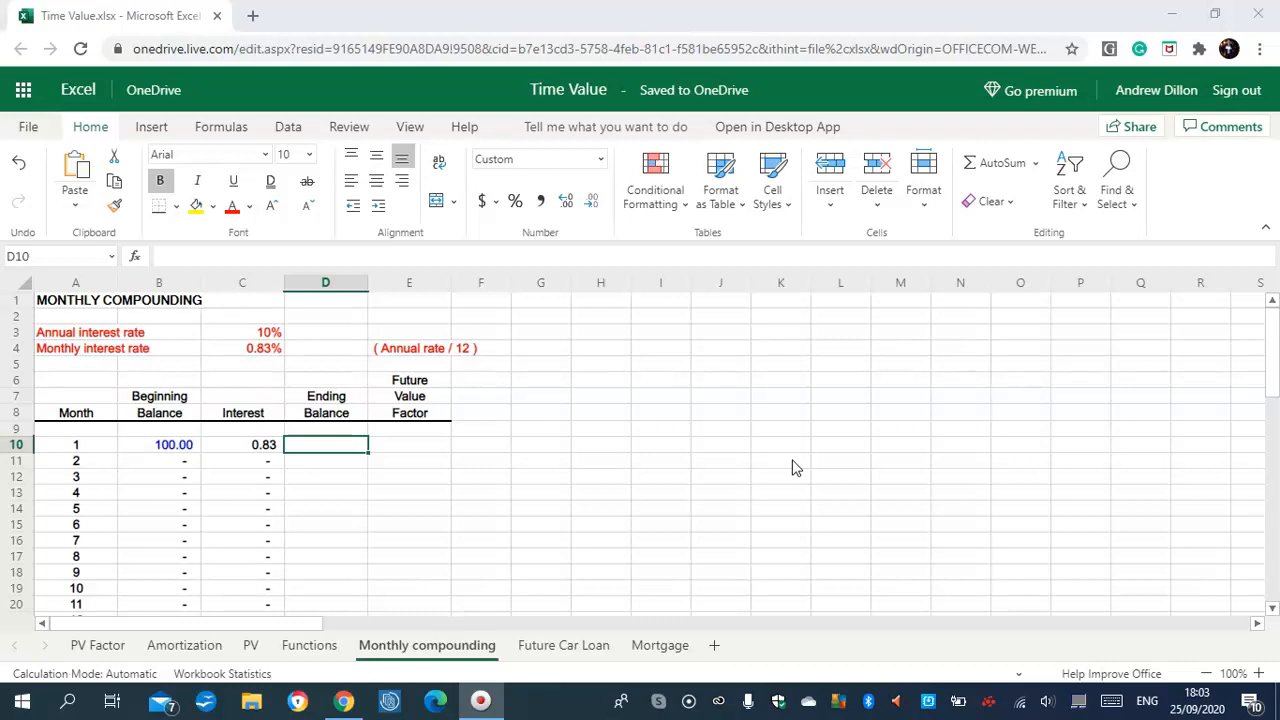
Review the month 1 and month 2 interest formulas in the Interest column
drag(1266, 350, 1268, 386)
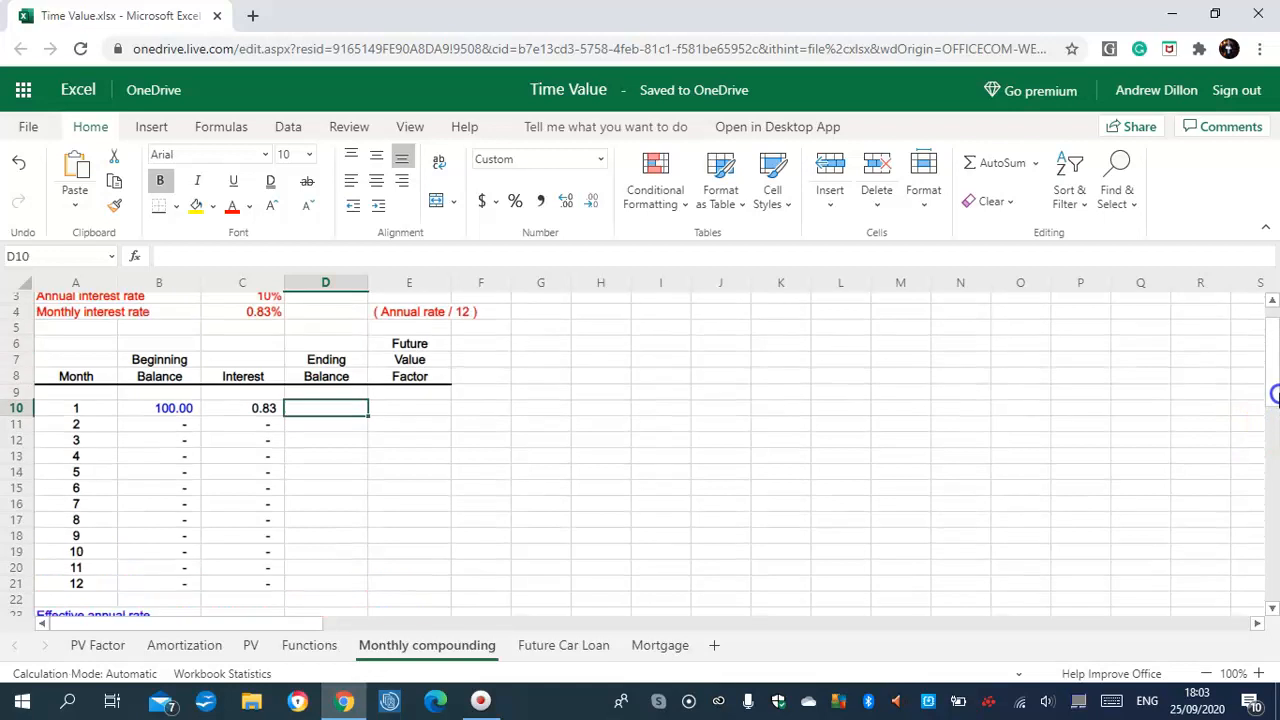
click(265, 408)
click(268, 424)
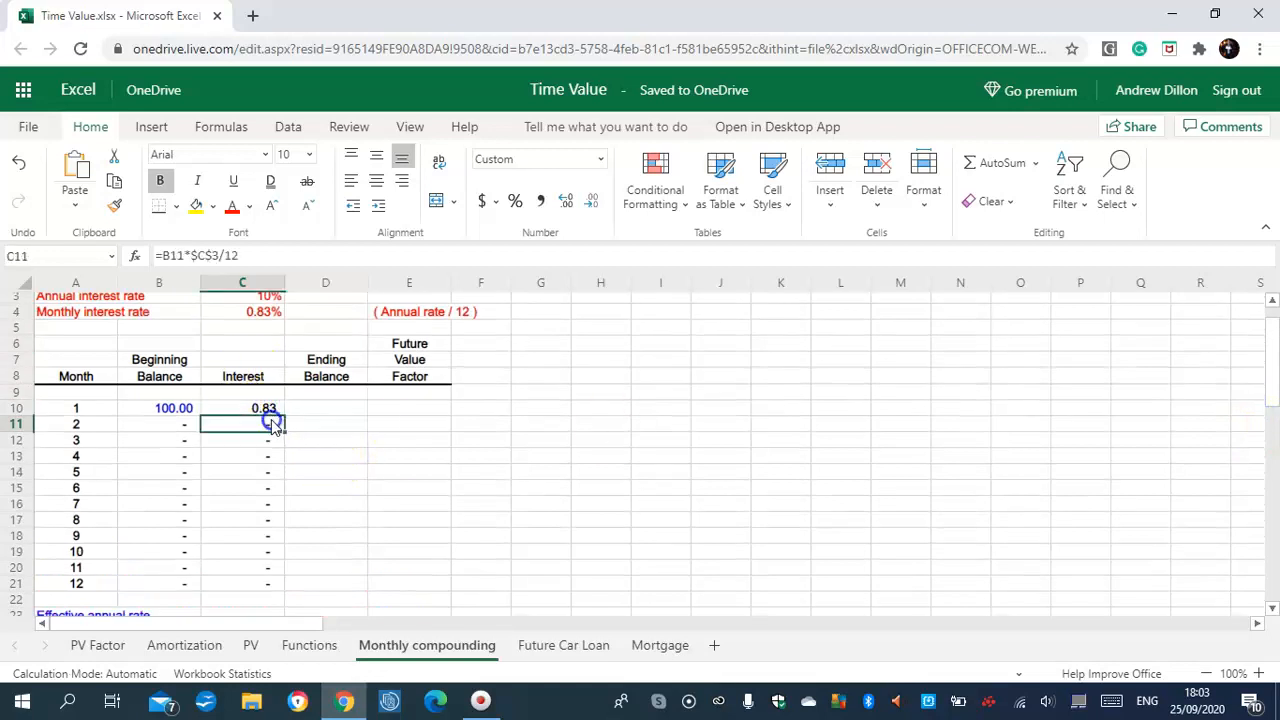
Enter =B10+C10 in D10 and fill it down to D21, giving 100.83 through 110.47
click(336, 408)
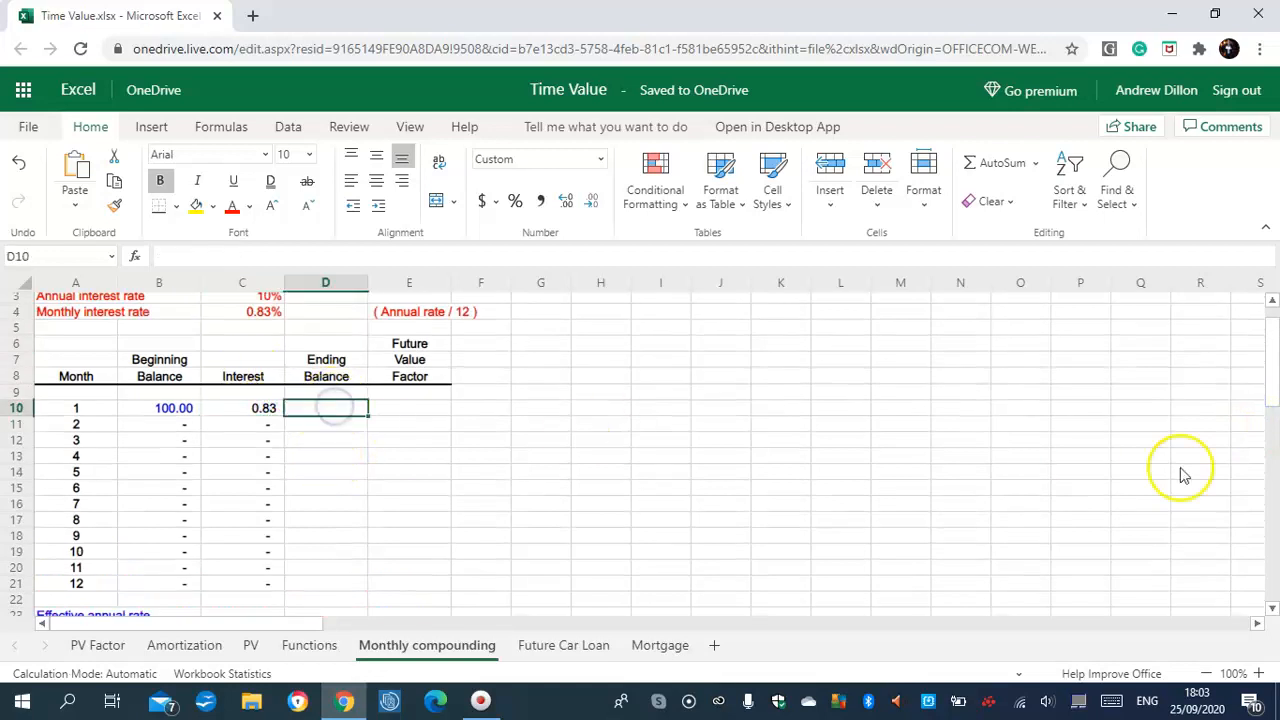
scroll(1268, 408, up, 1)
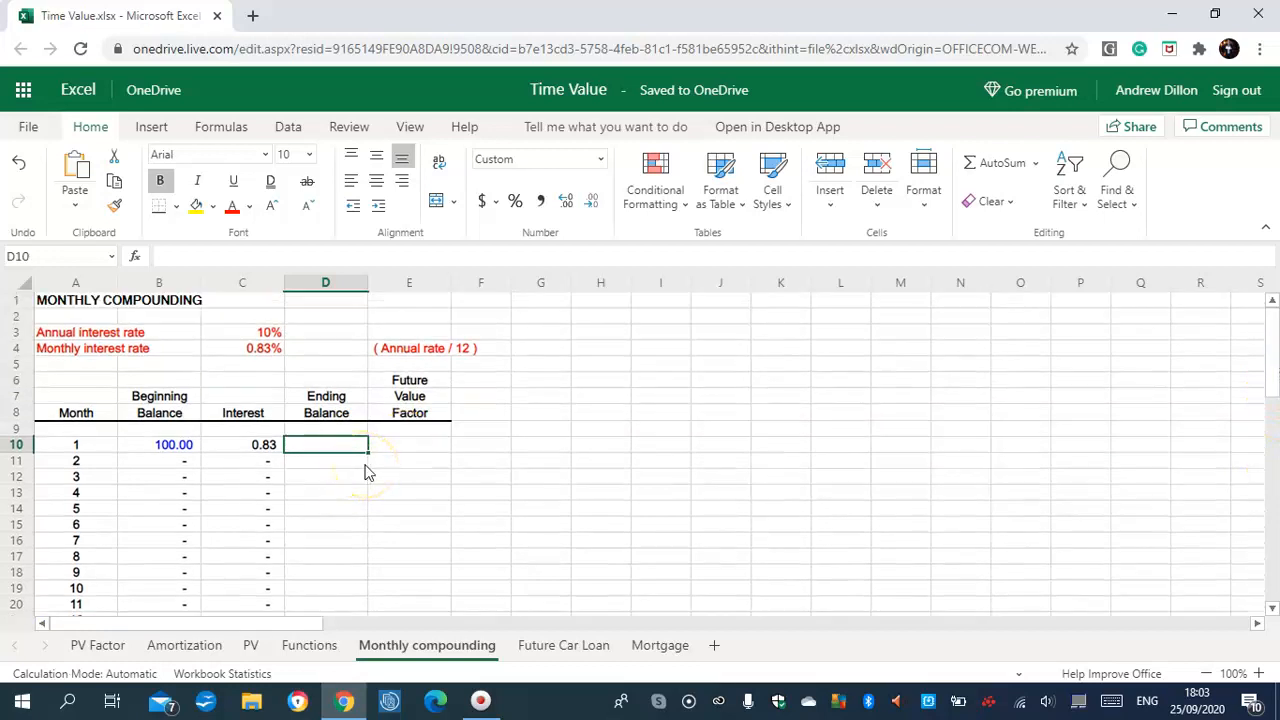
text(=)
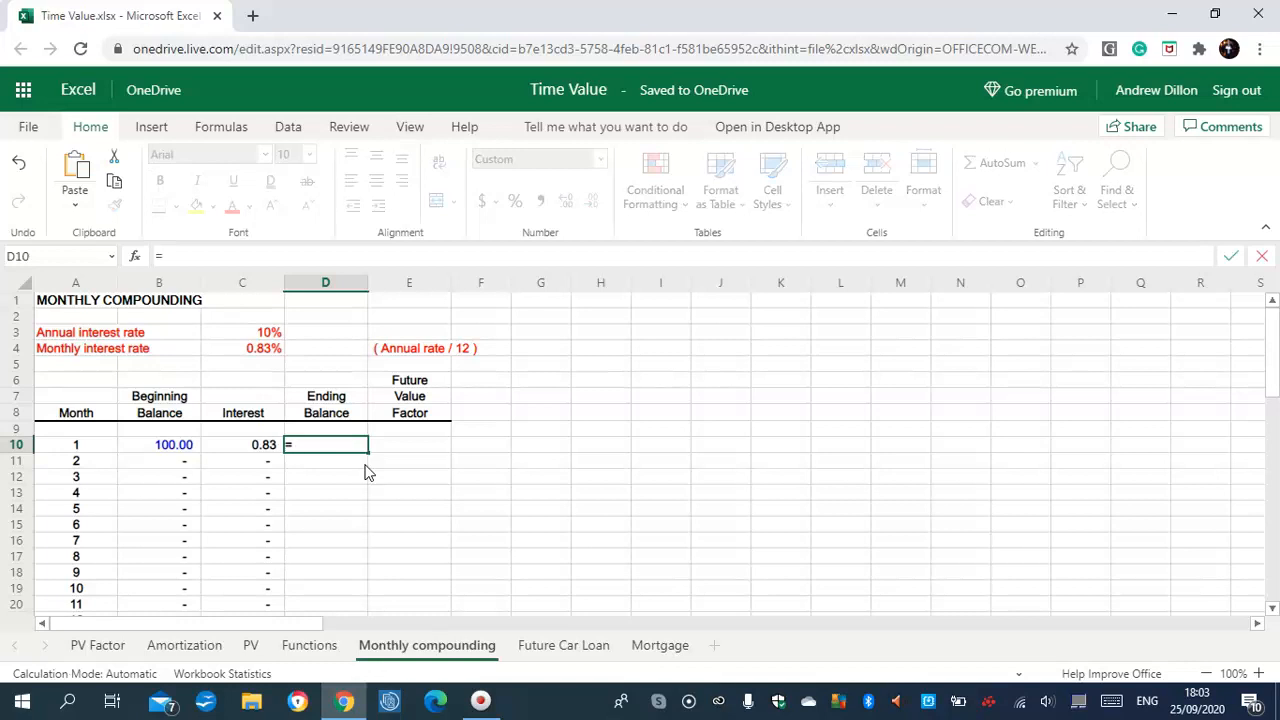
text(b)
key(BackSpace)
key(Caps_Lock)
text(B10)
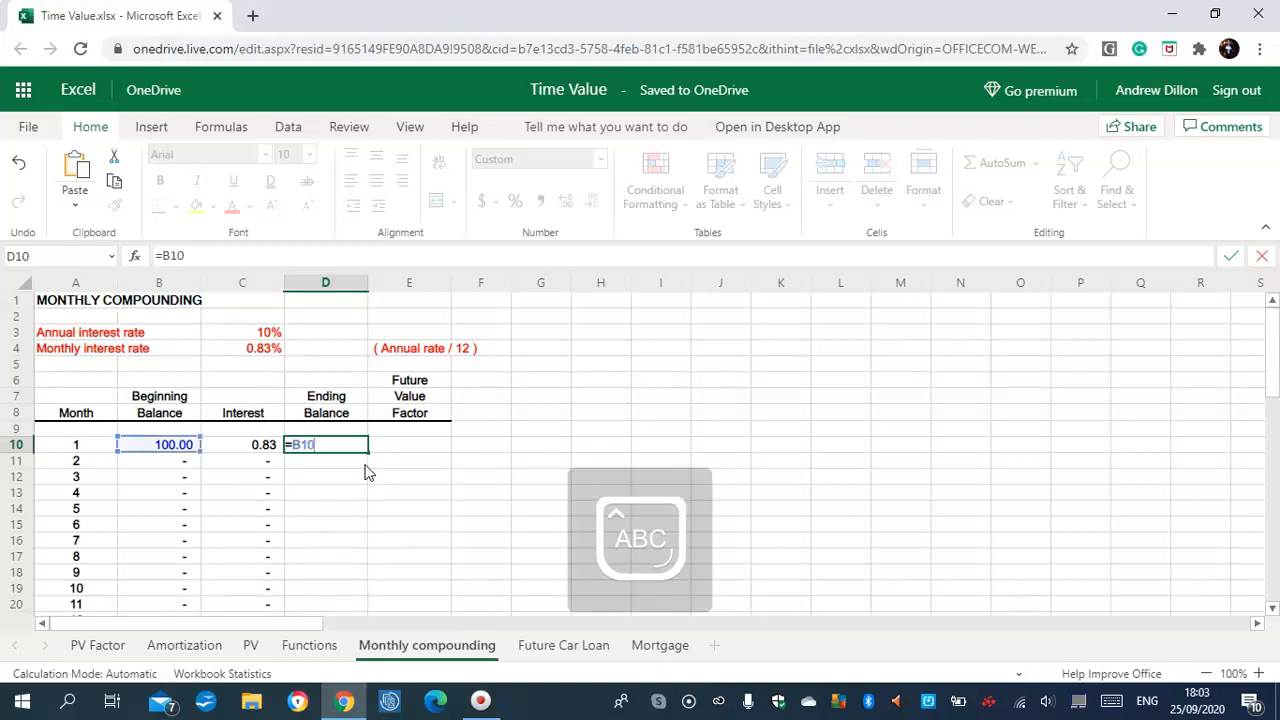
text(+C10)
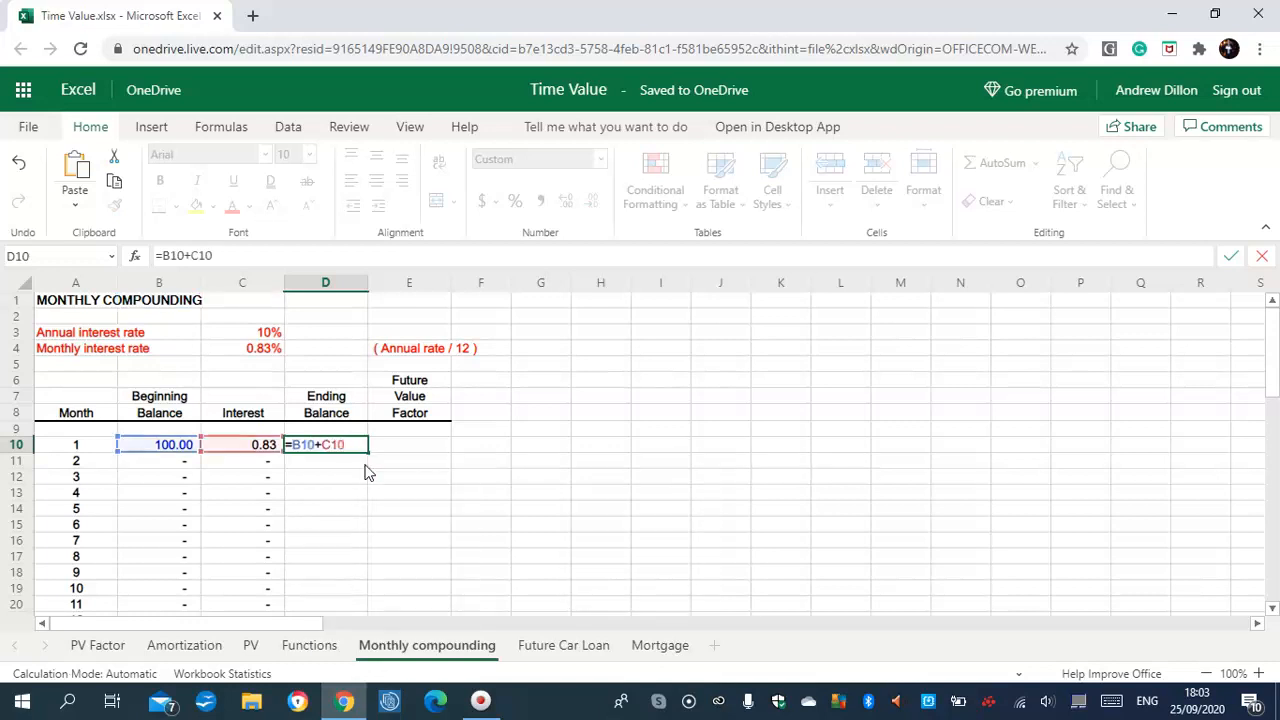
key(Return)
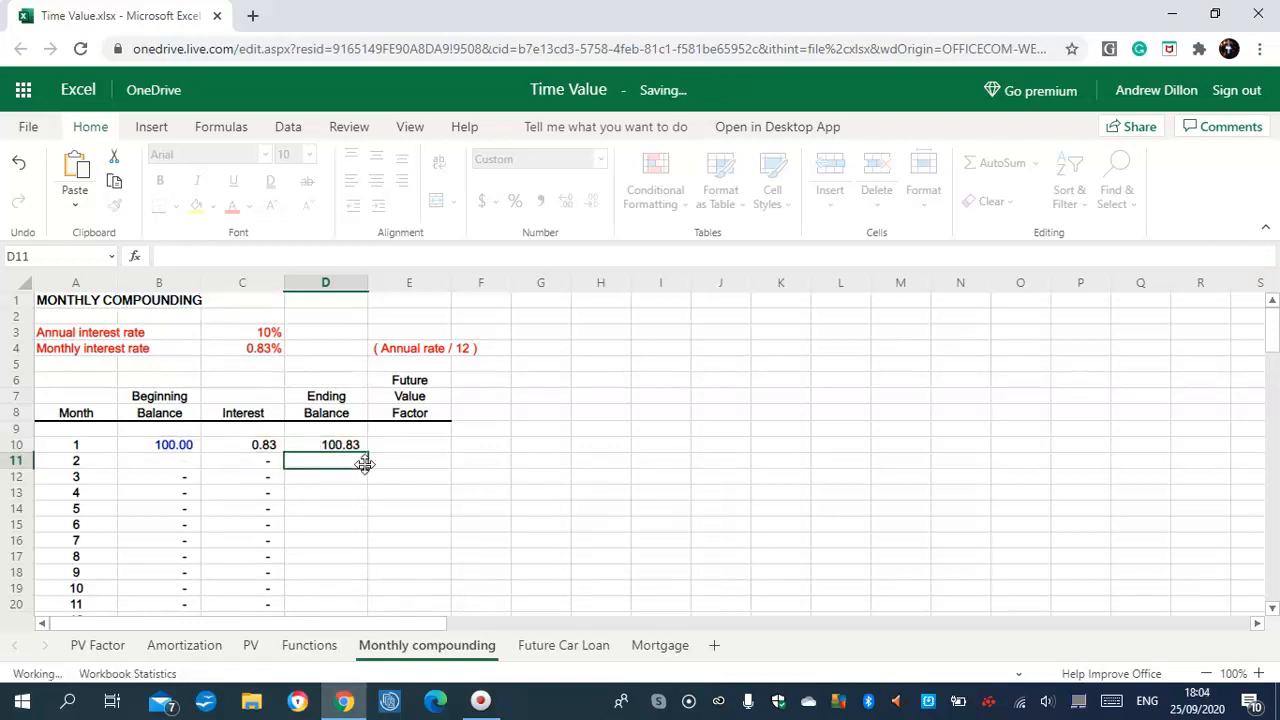
click(356, 449)
drag(368, 452, 351, 522)
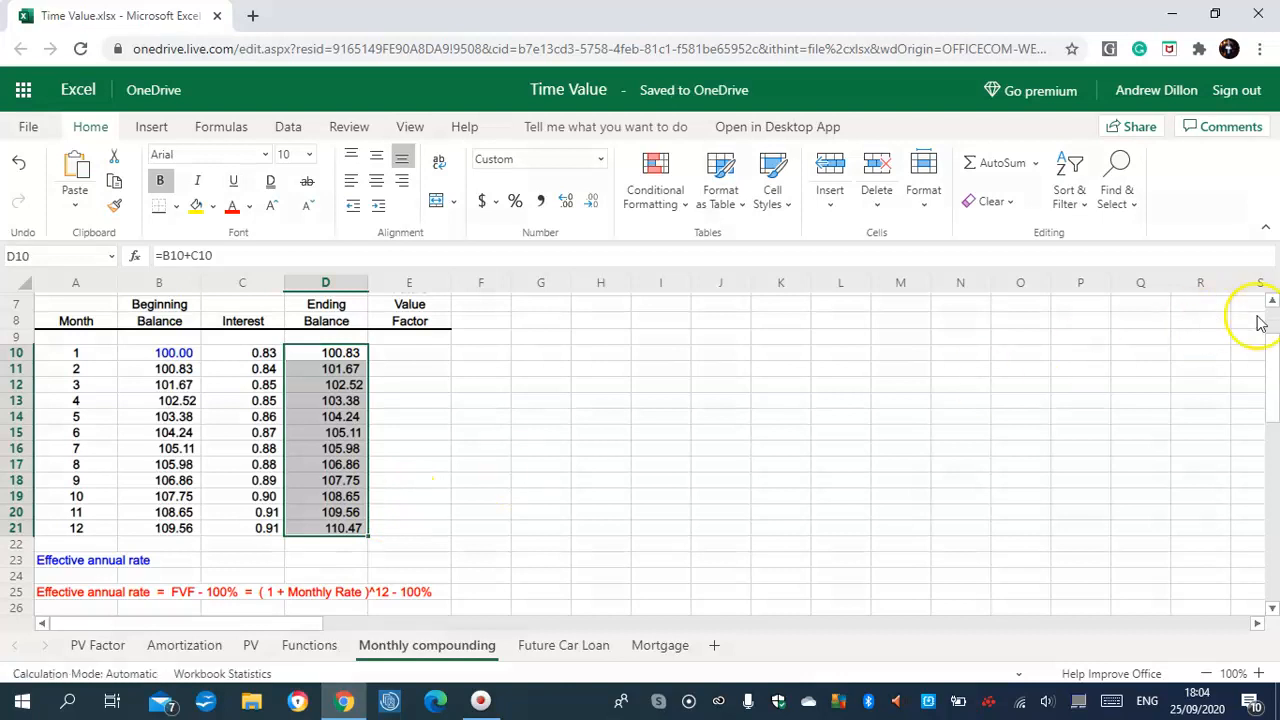
scroll(1275, 362, up, 2)
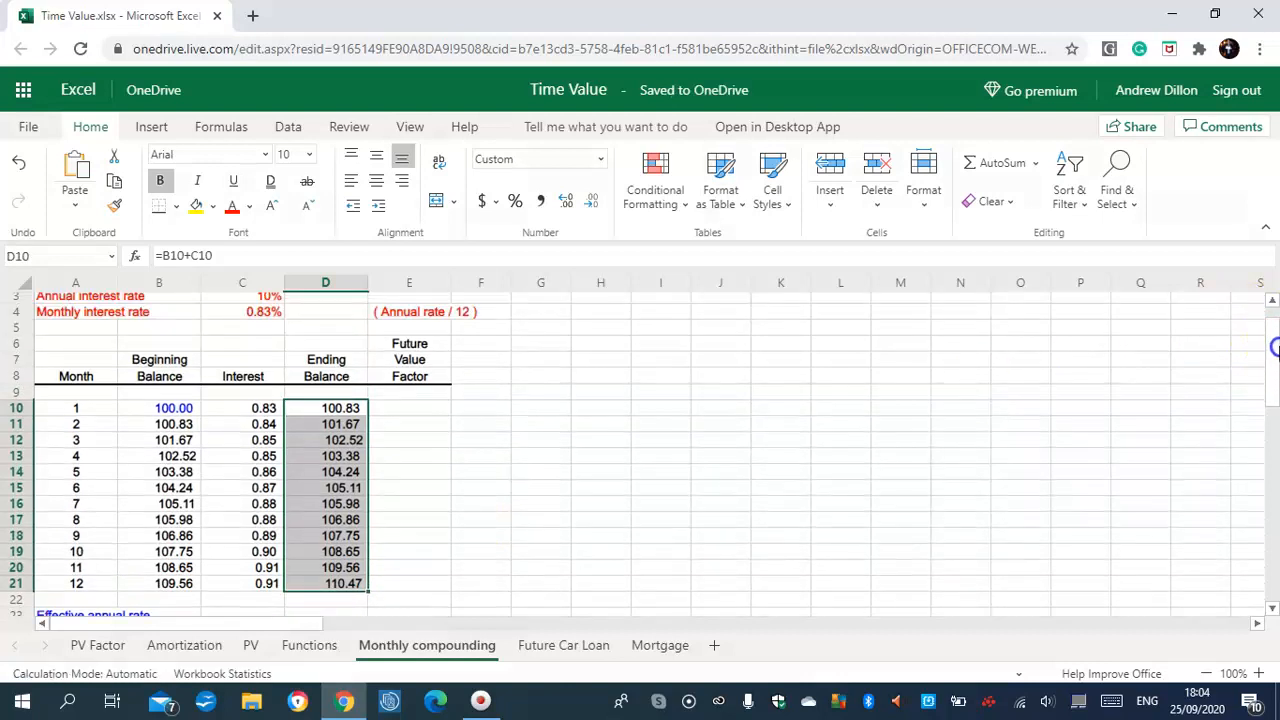
Enter =1+C3/12 in E10 for a month 1 factor of 100.83%
click(400, 410)
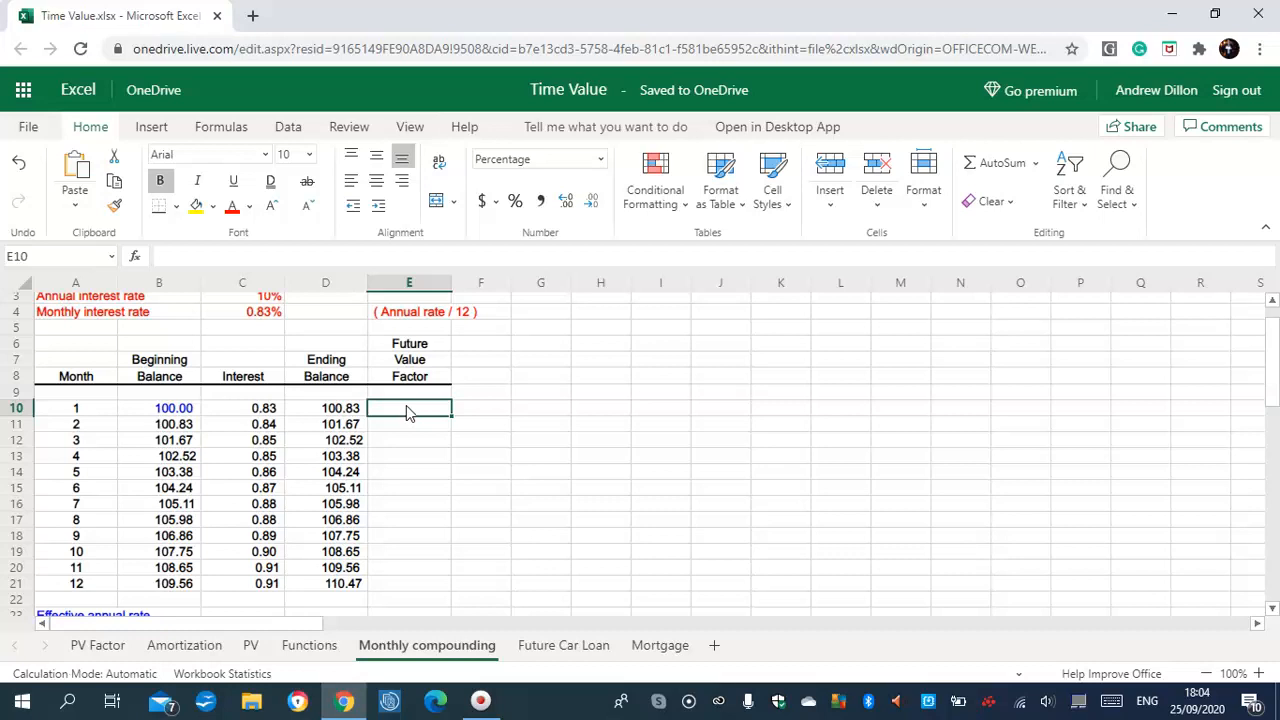
text(=1)
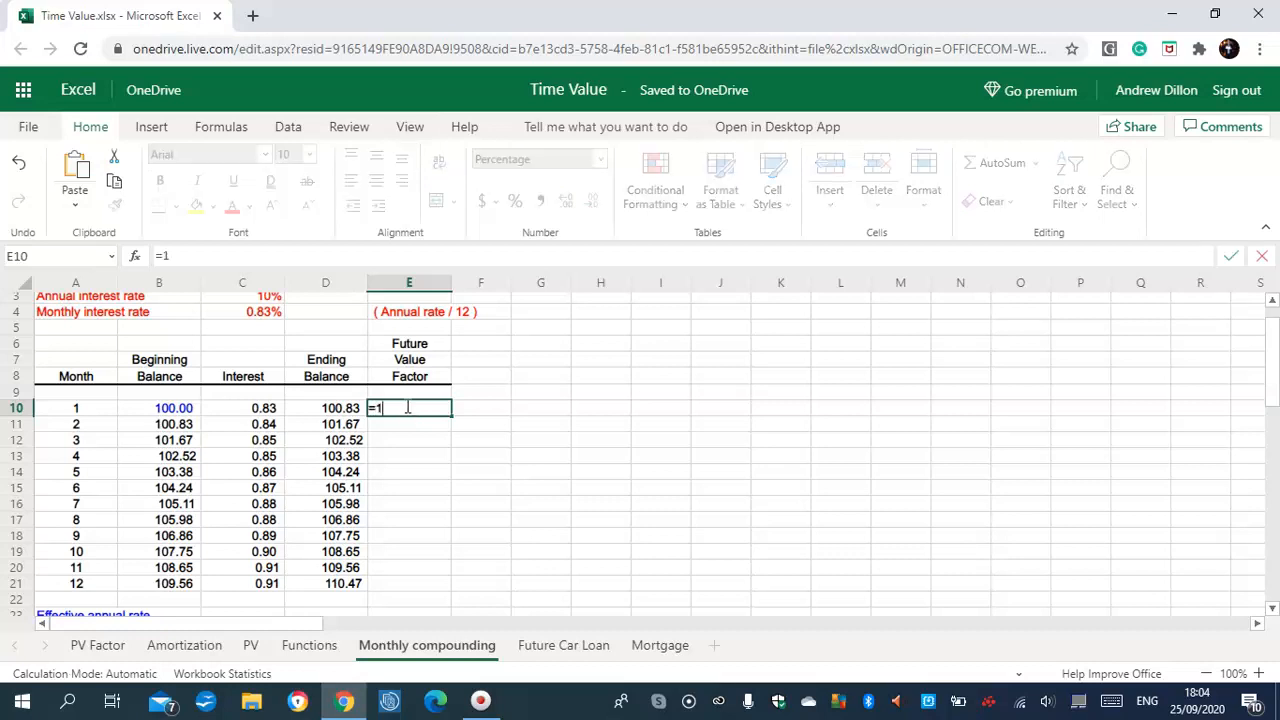
text(+C3)
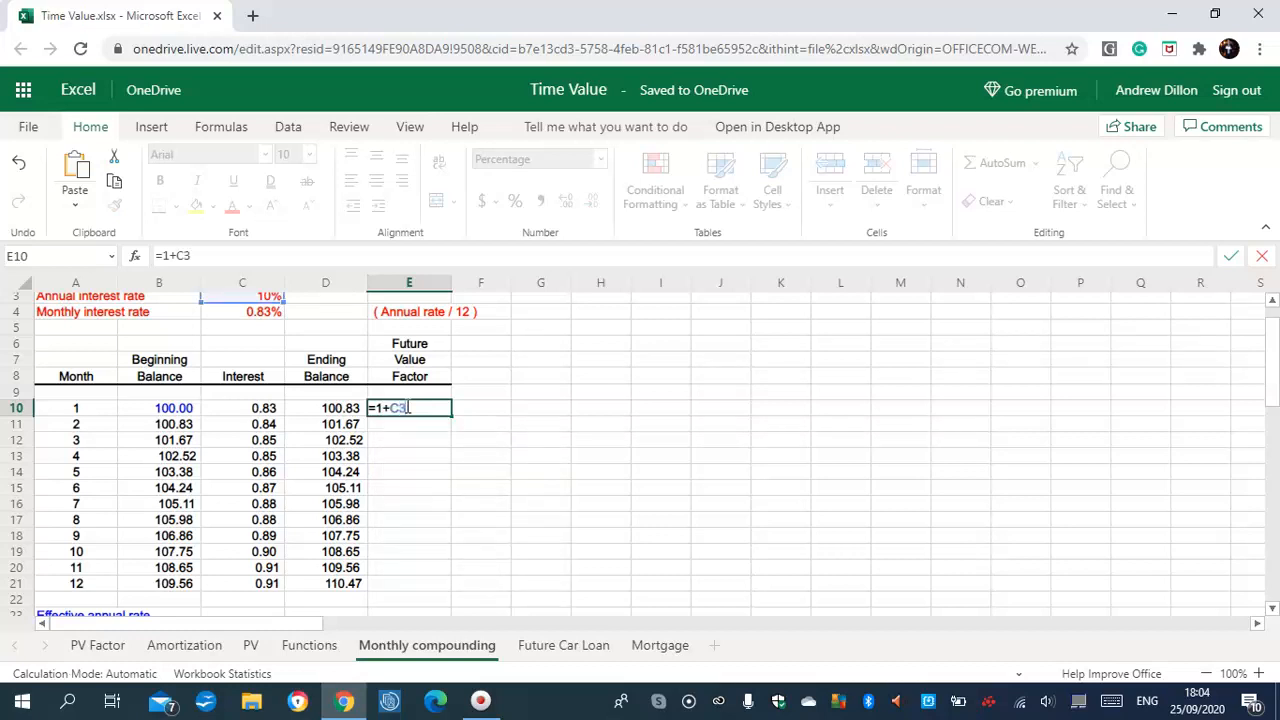
text(/12)
key(Return)
Enter =E10*(1+$C$3/12) in E11 and fill it down to month 12, reaching 110.47%
click(410, 424)
text(=)
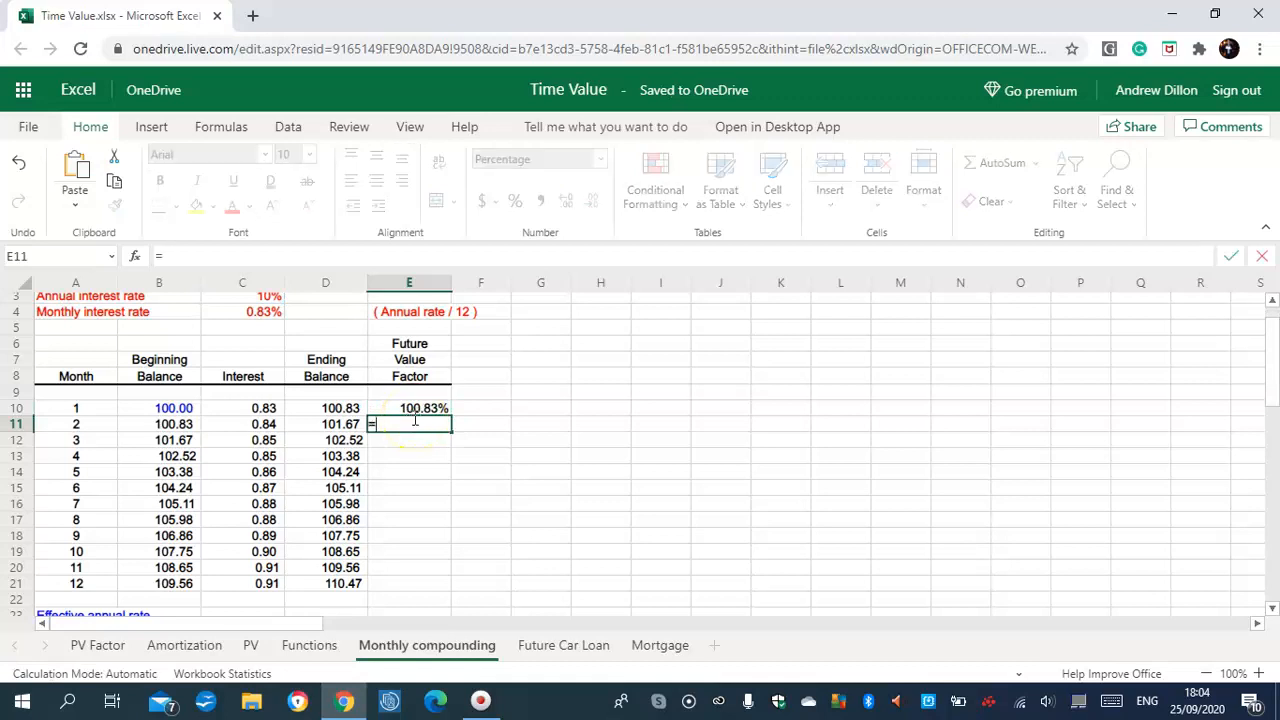
text(E10*)
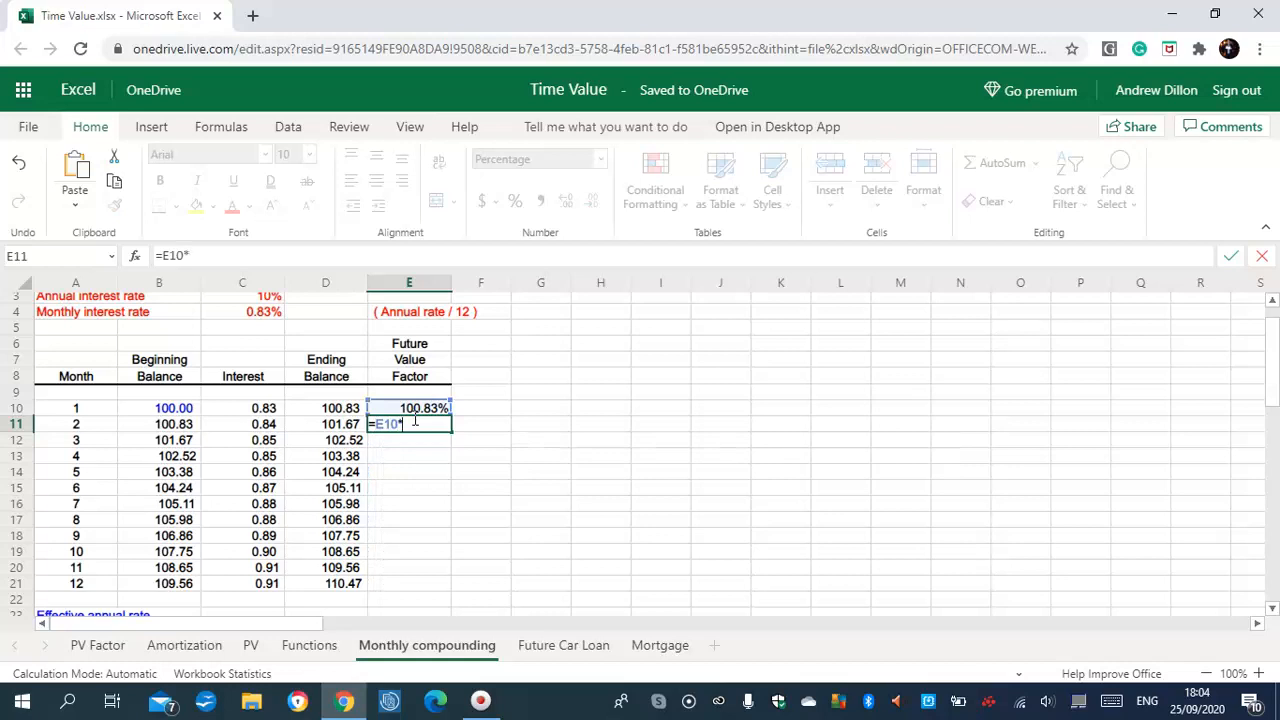
text((1+$C$3)
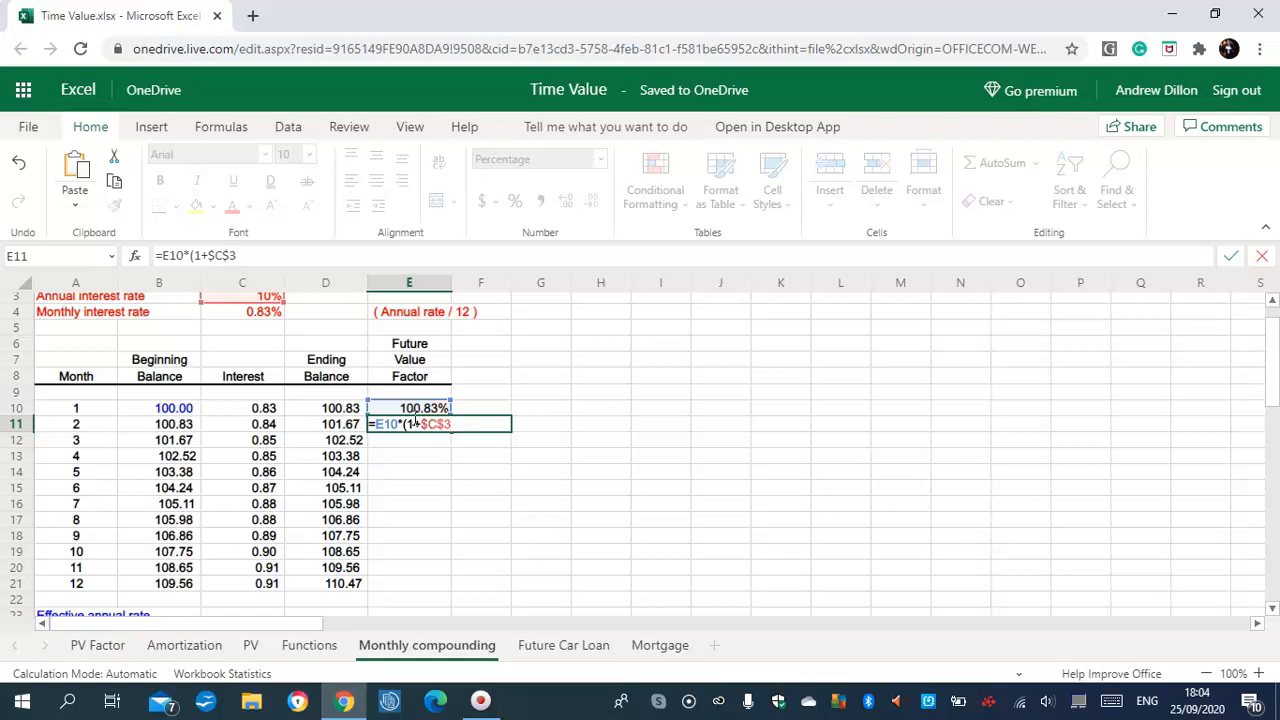
text(/12))
key(Return)
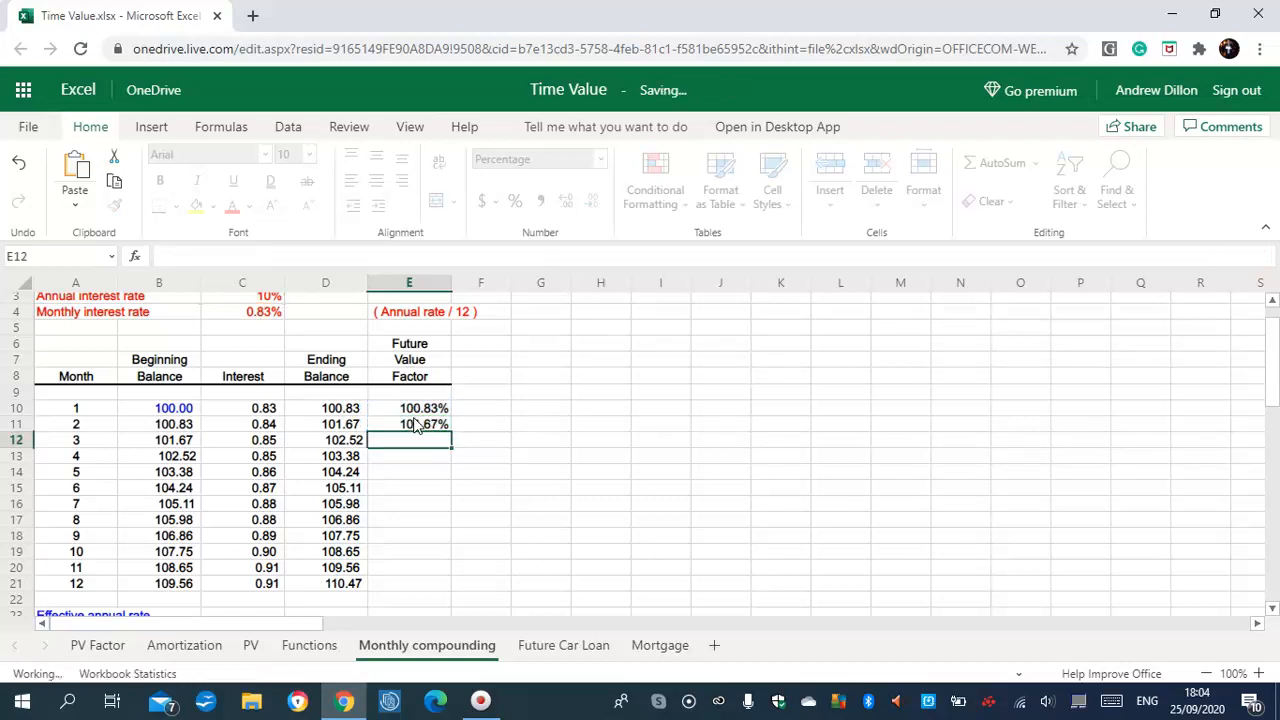
click(424, 424)
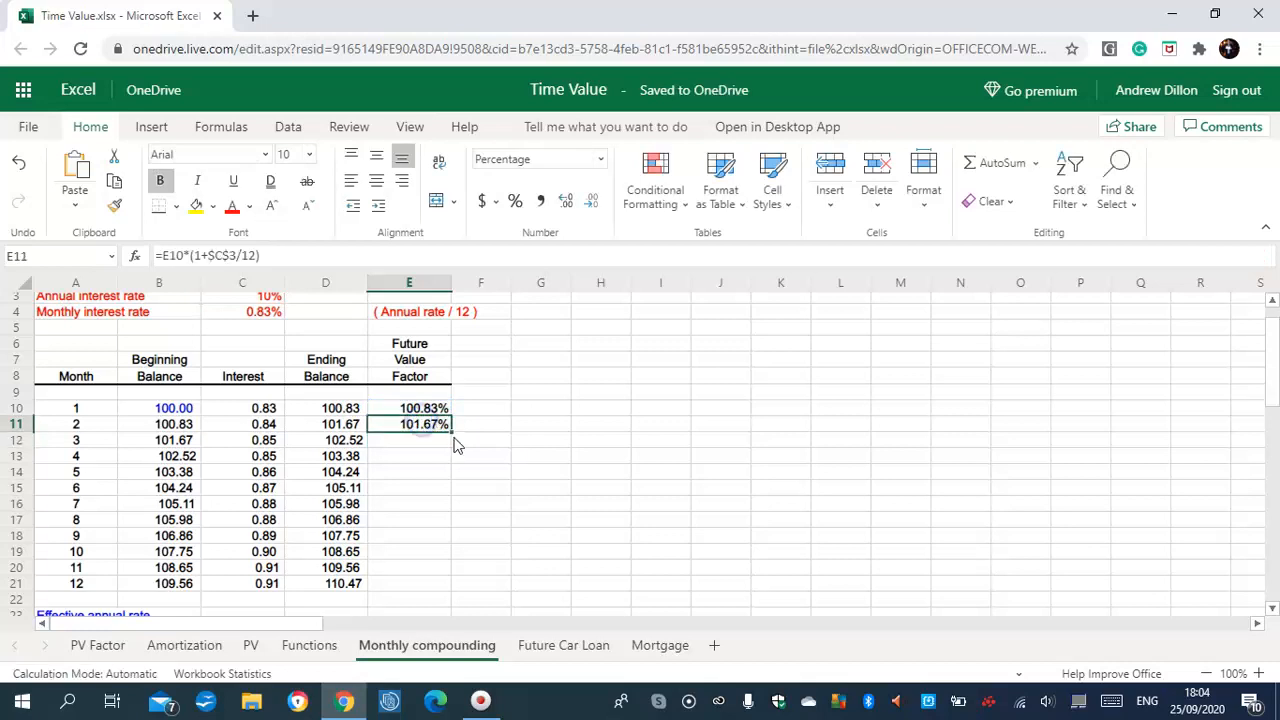
drag(451, 432, 441, 586)
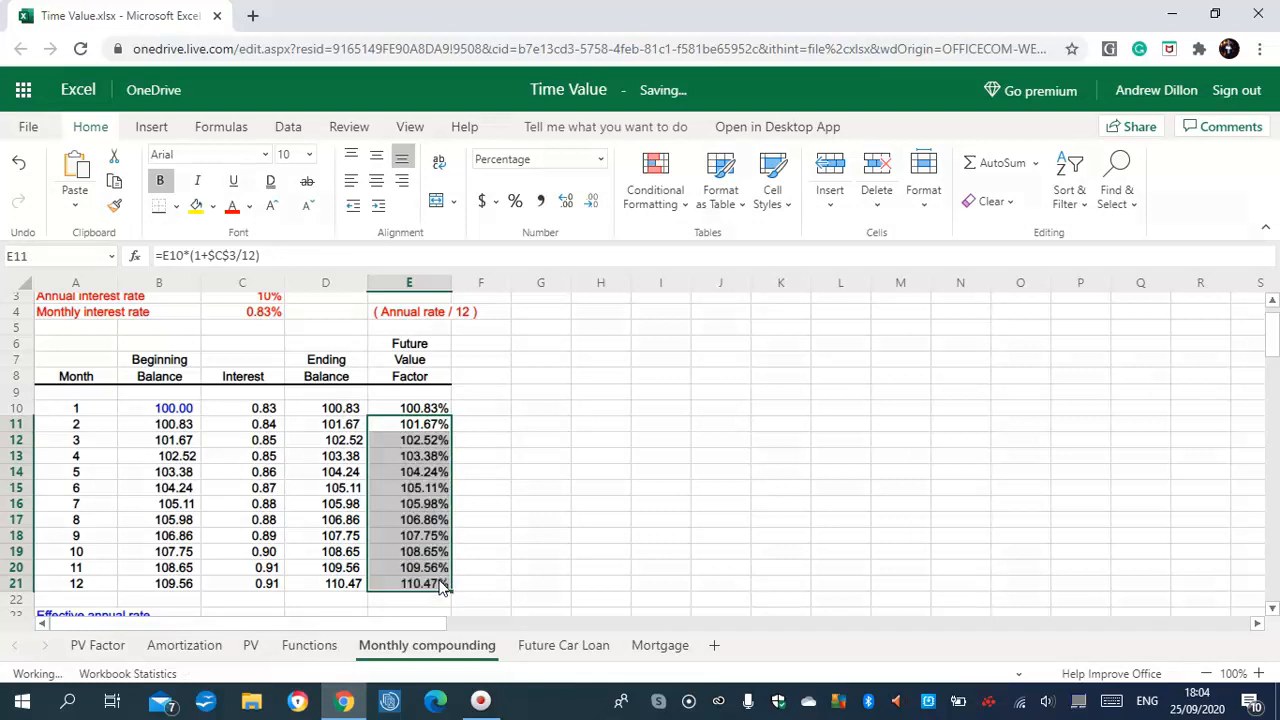
click(434, 520)
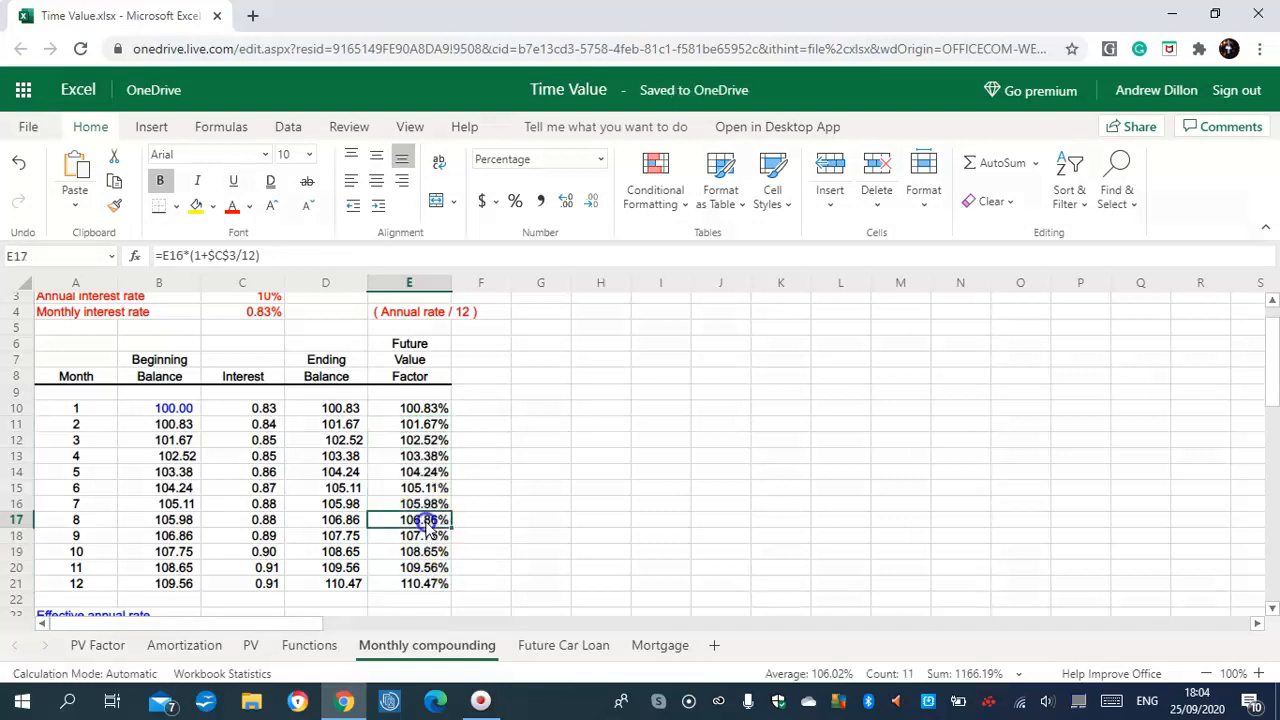
click(425, 410)
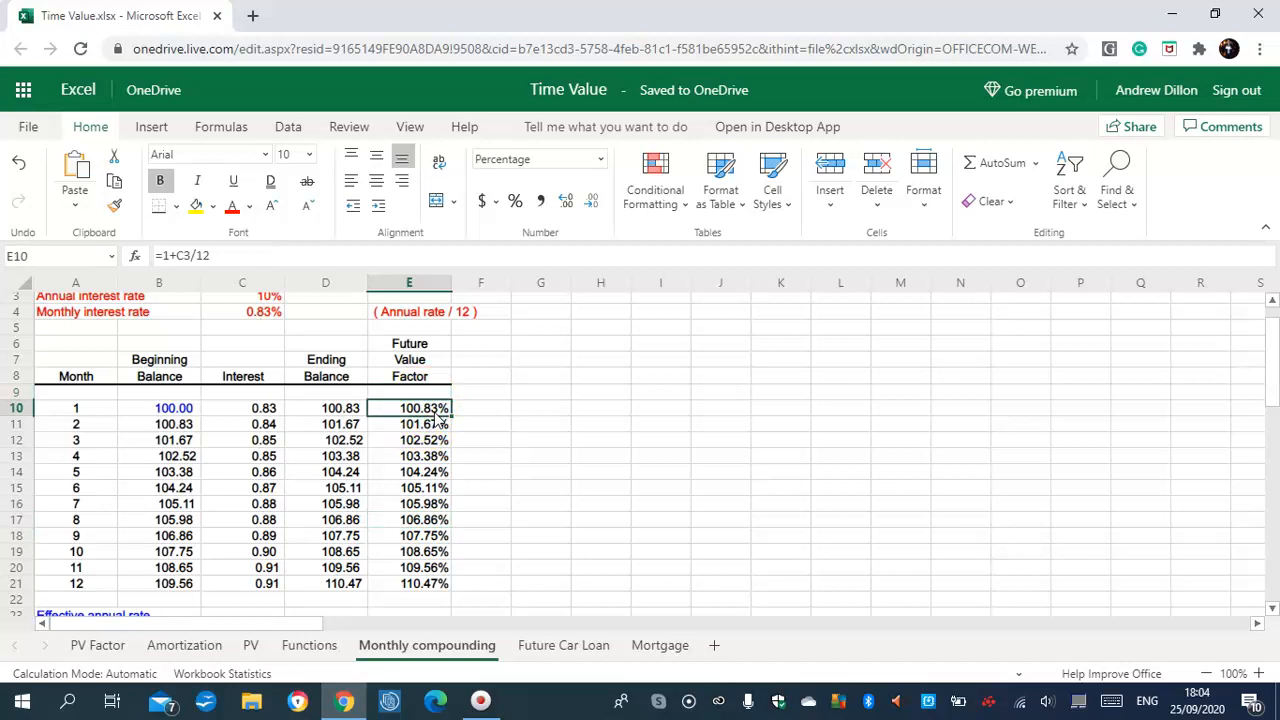
drag(1270, 345, 1276, 403)
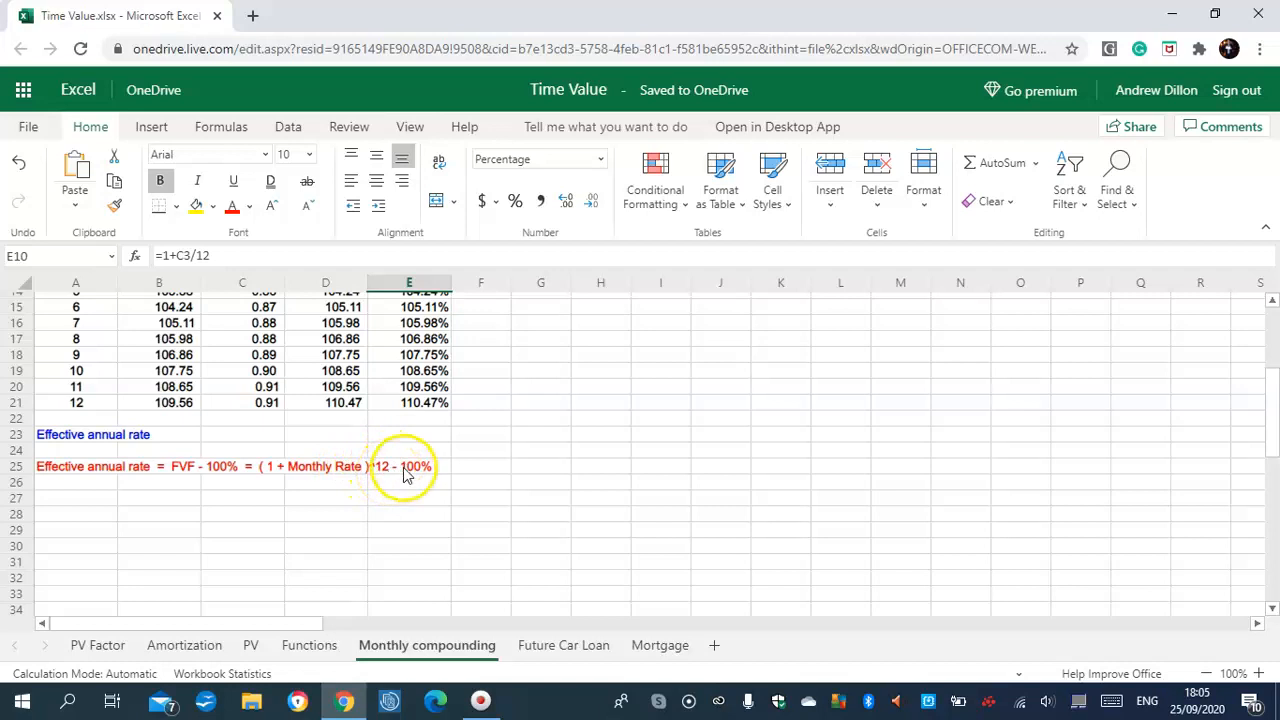
drag(1271, 410, 1275, 343)
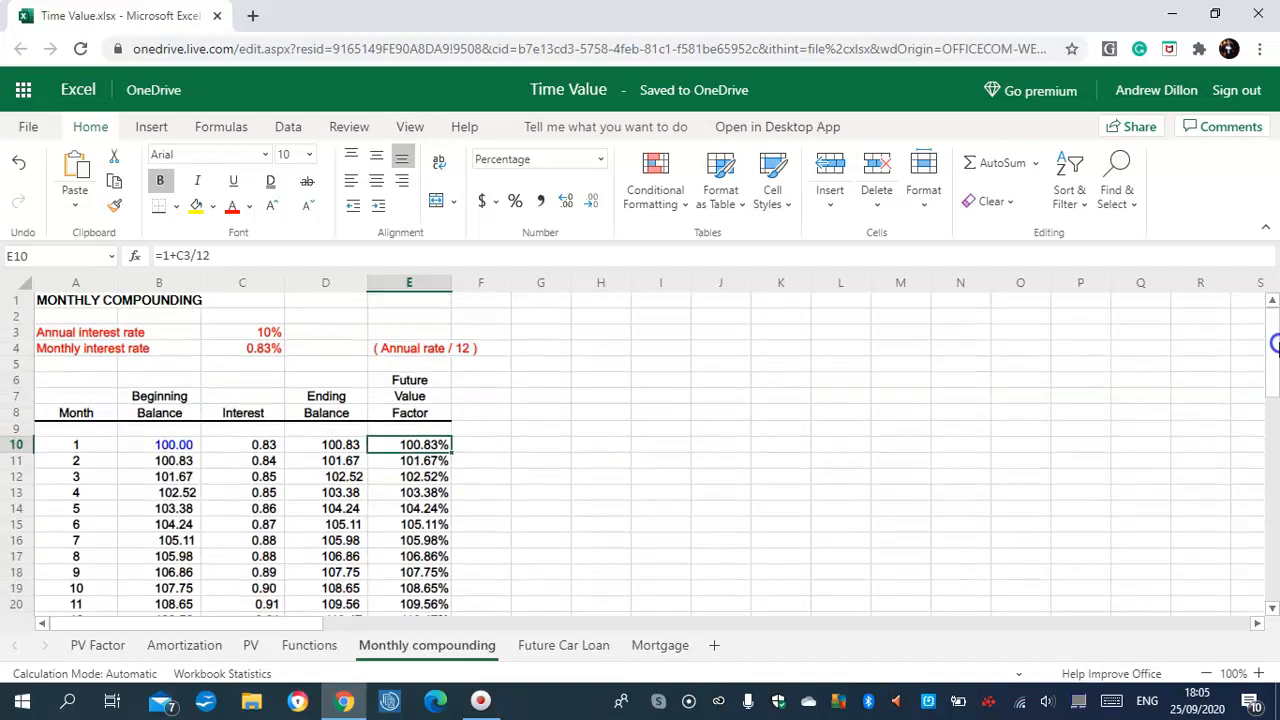
On the Future Car Loan sheet, enter =-PMT(B2/12,B3*12,B1) in B4, giving € 366.19
click(565, 648)
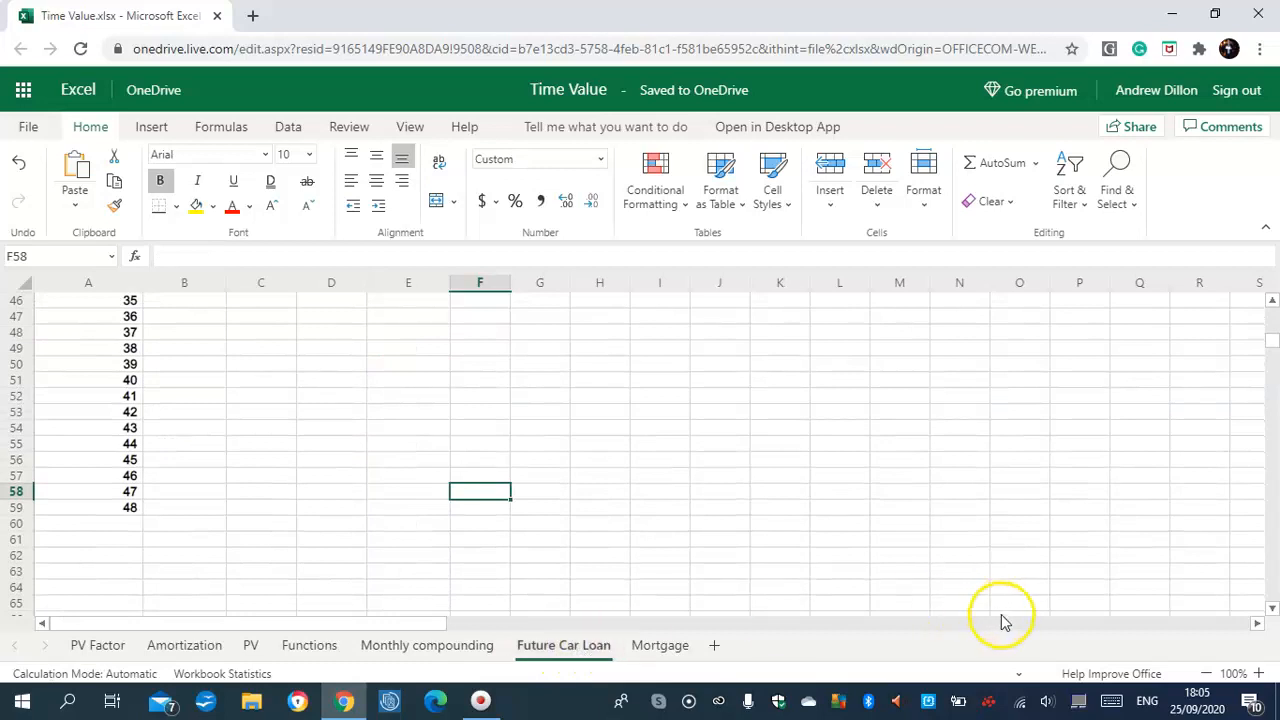
scroll(1272, 338, up, 1)
scroll(1272, 338, up, 15)
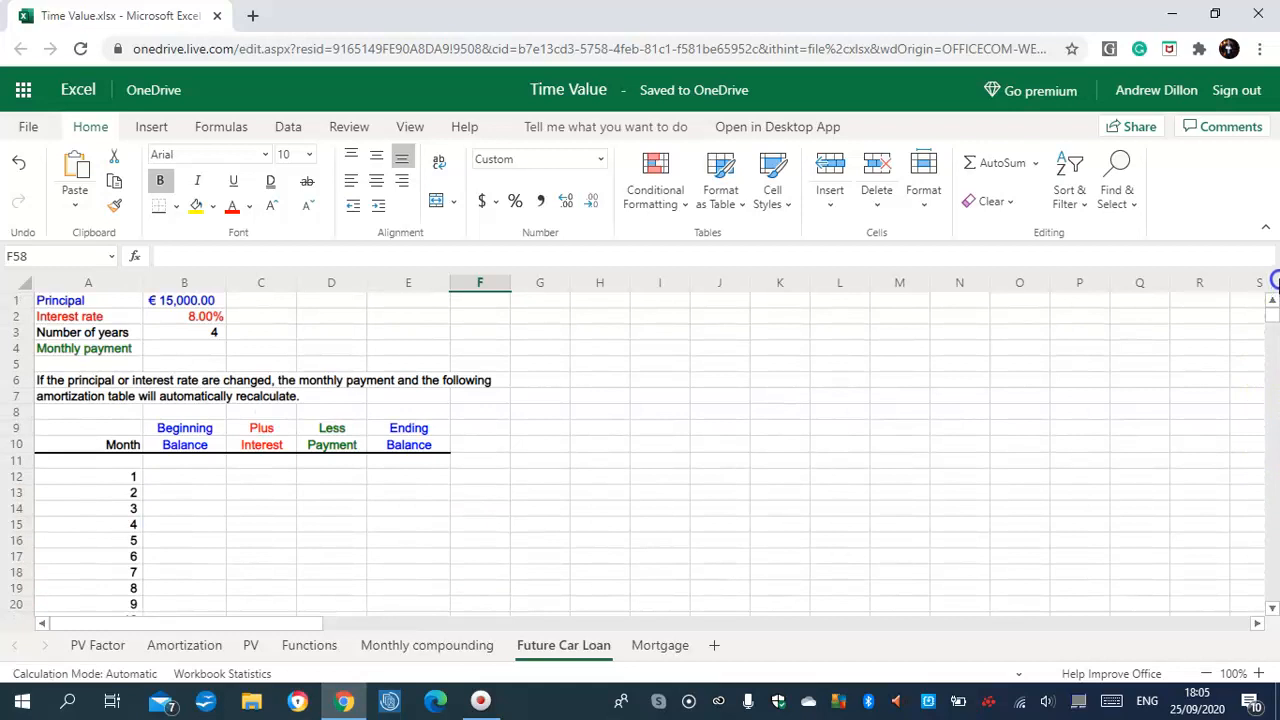
click(182, 348)
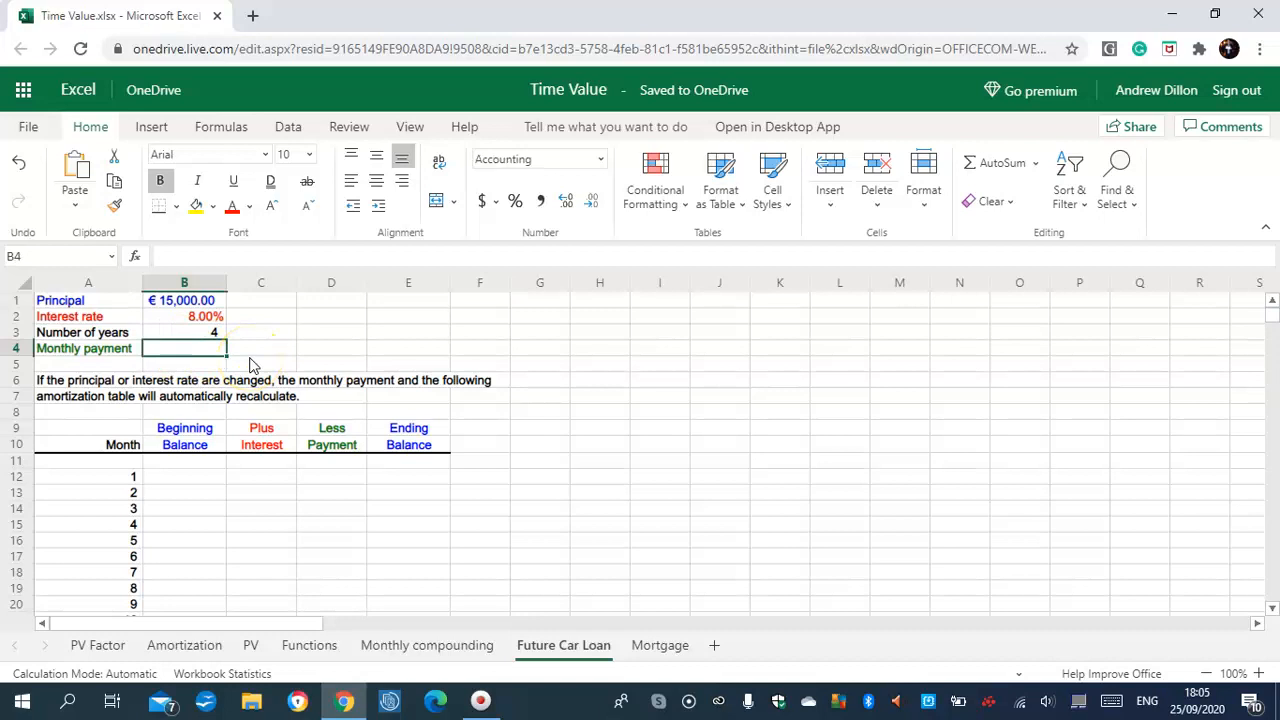
text(=-)
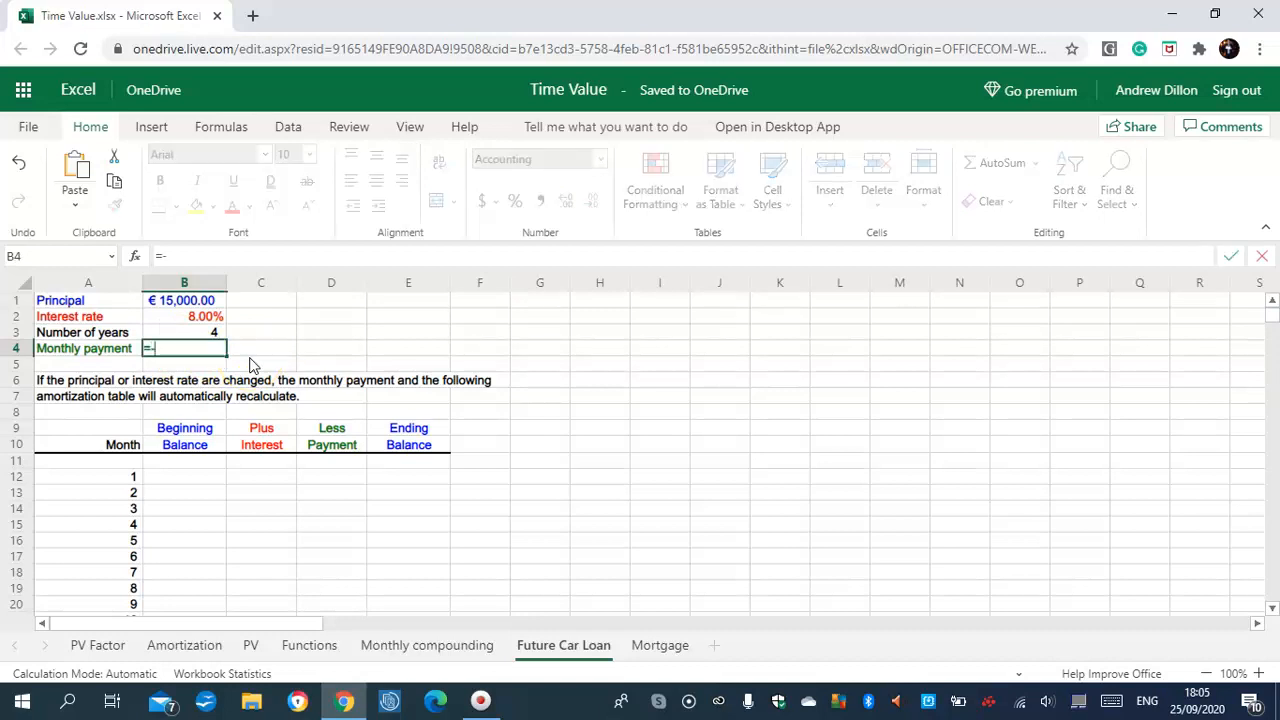
text(PMT)
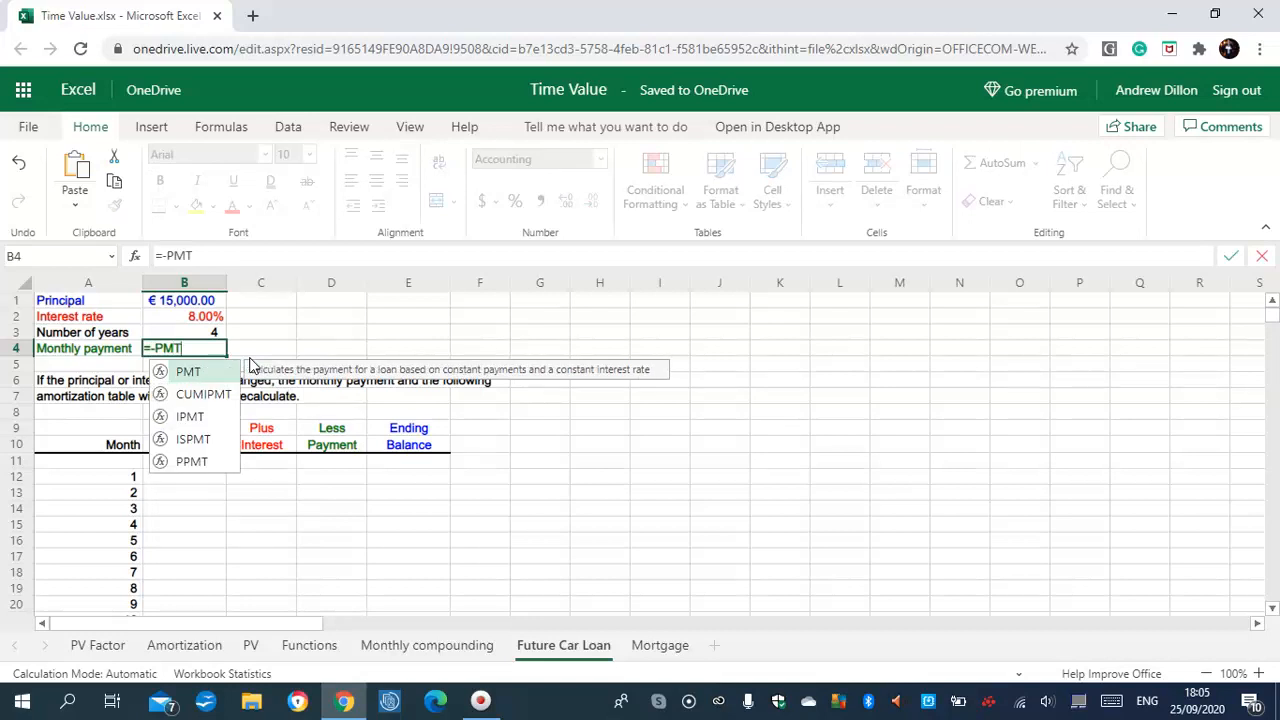
text(()
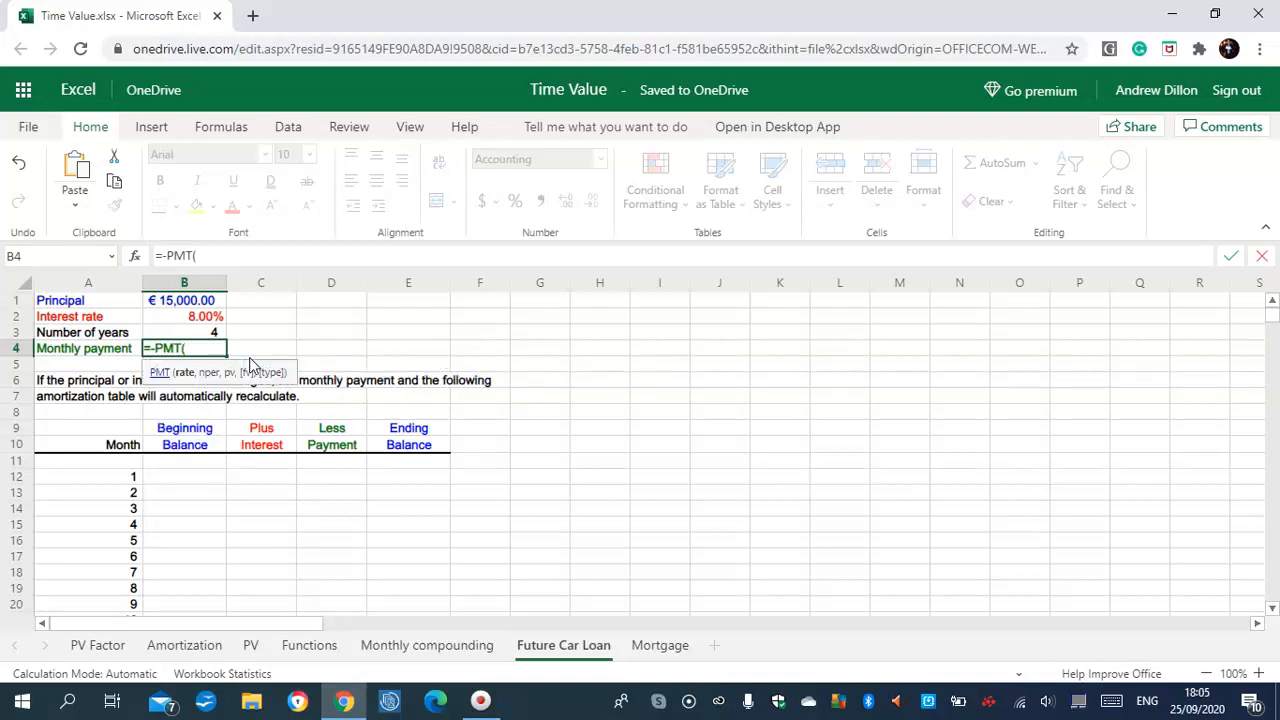
text(B2/12)
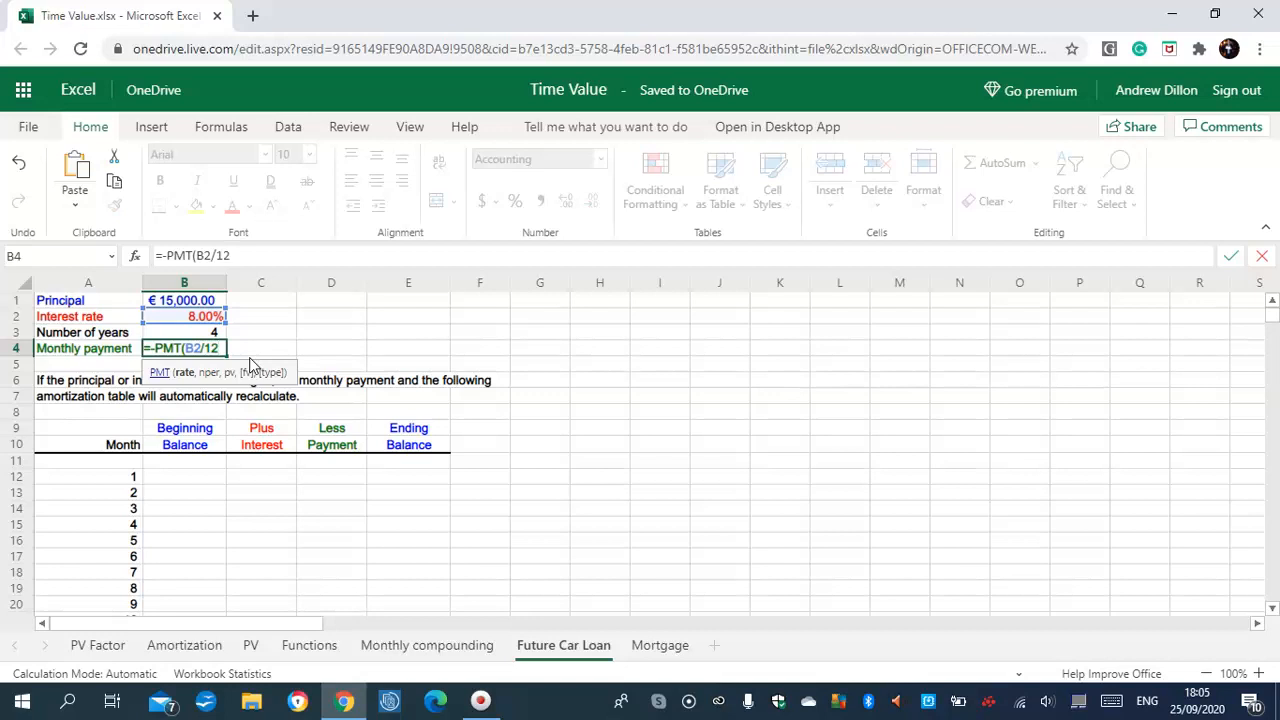
text(,B)
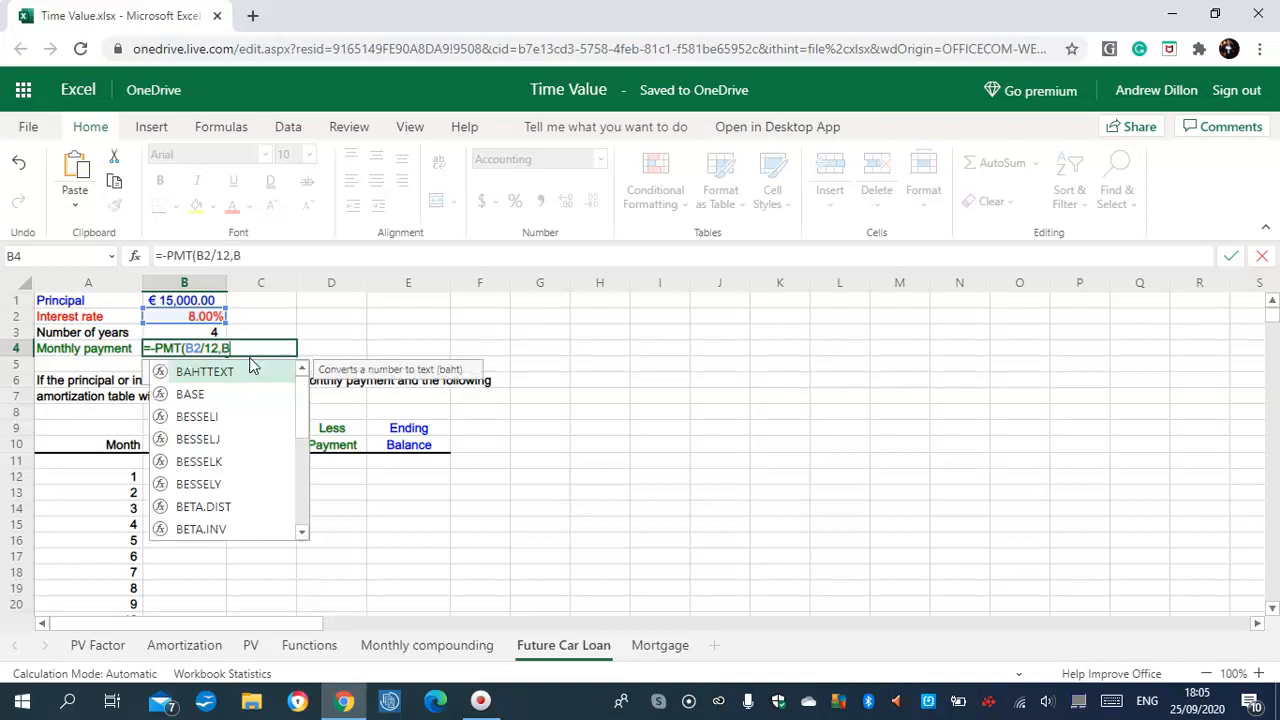
text(3*)
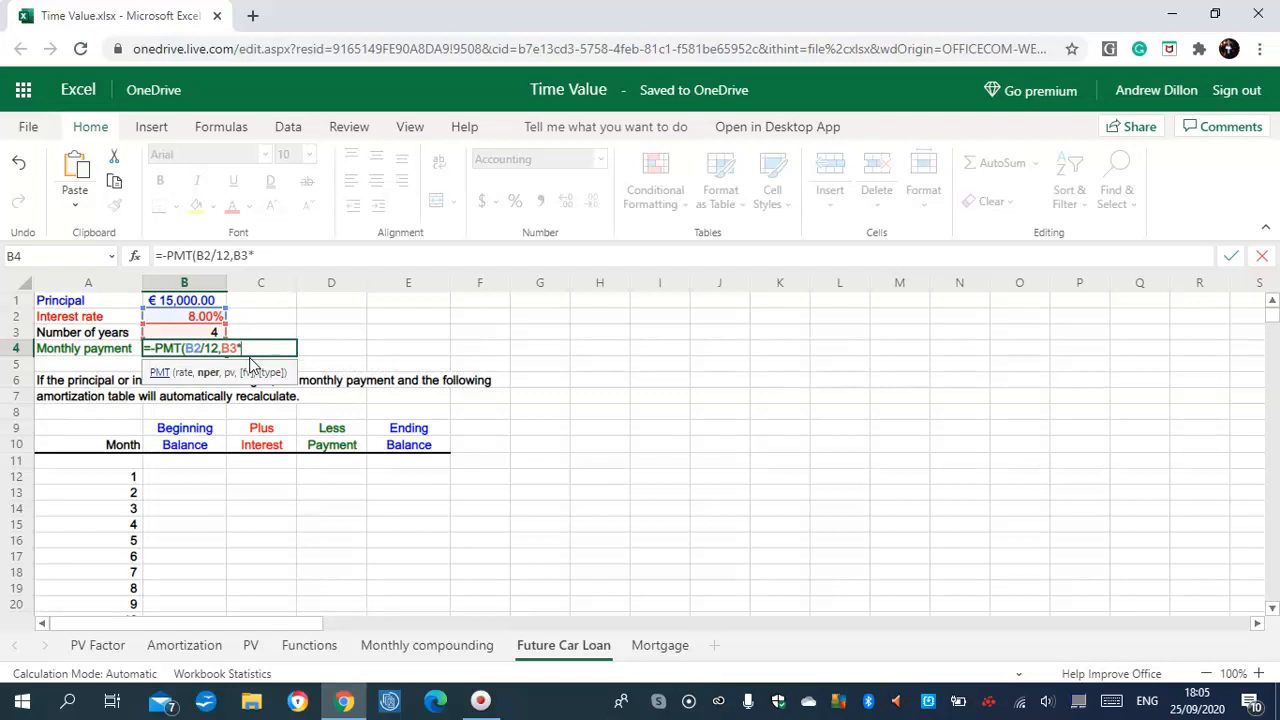
text(12,B1))
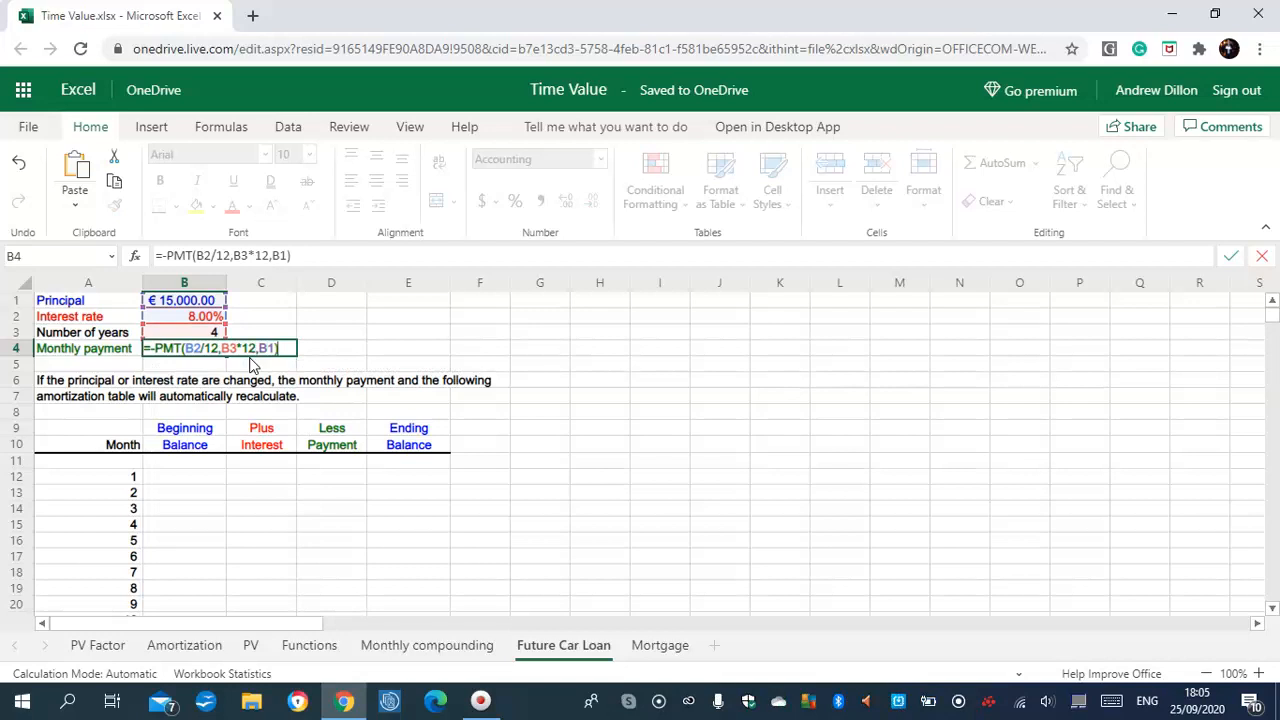
key(Return)
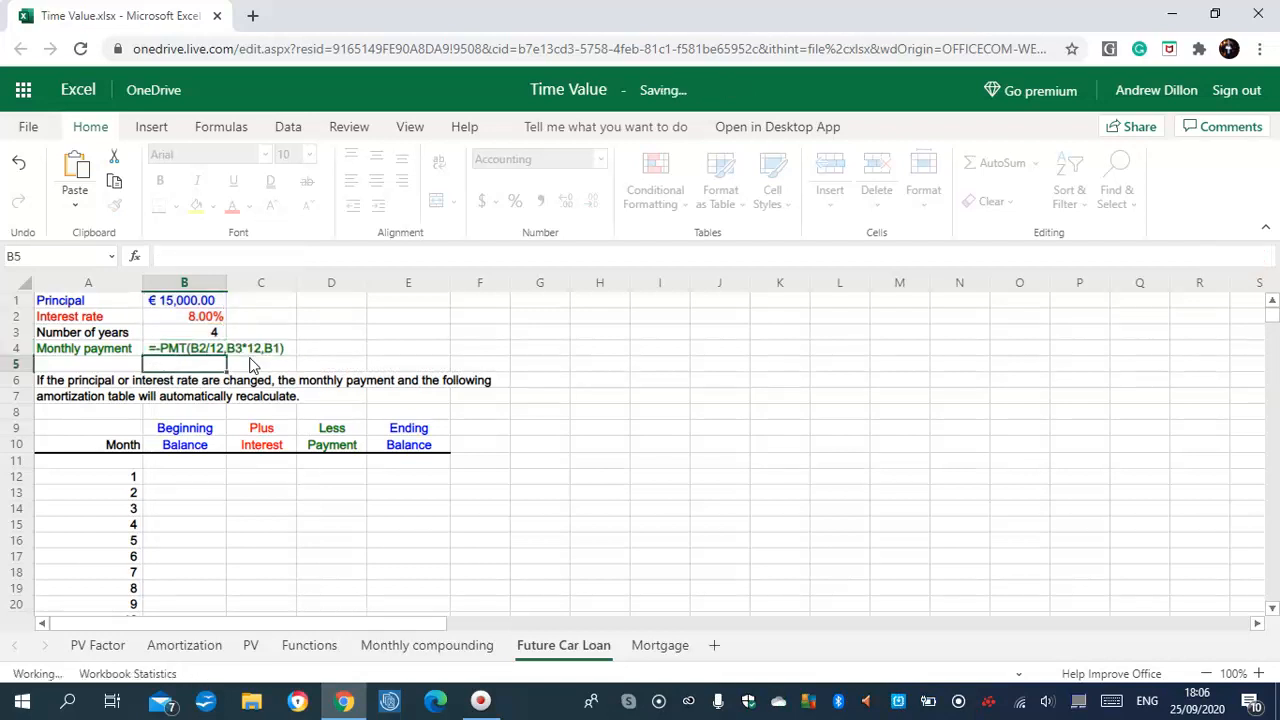
click(193, 348)
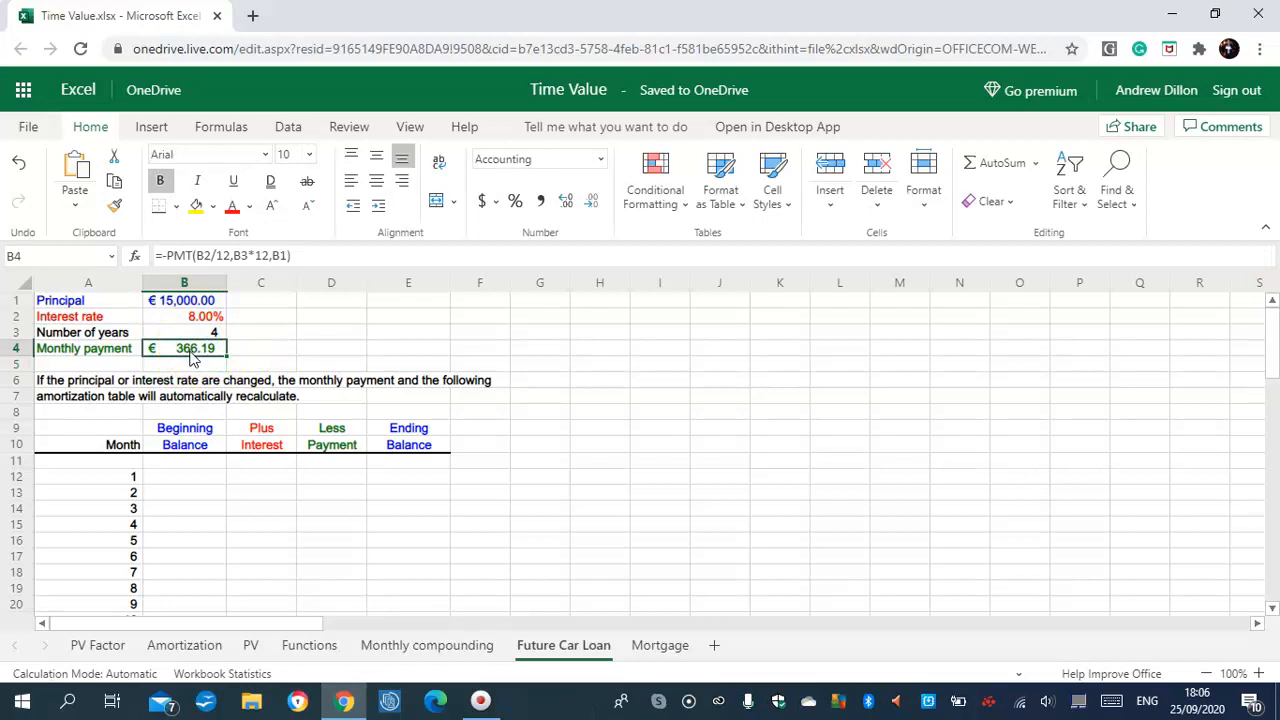
click(209, 339)
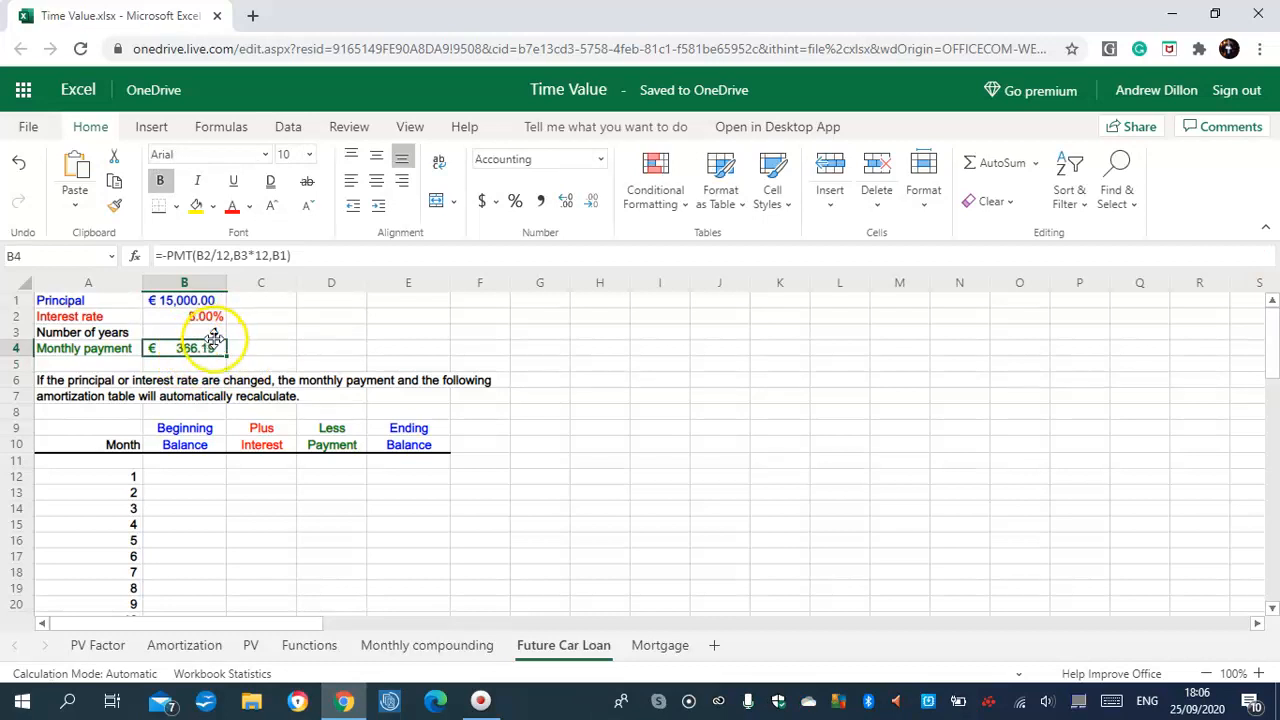
Enter =+$B$1 in B12 so month 1 starts at 15,000.00, declining the Filter Keys prompt
click(190, 466)
click(189, 476)
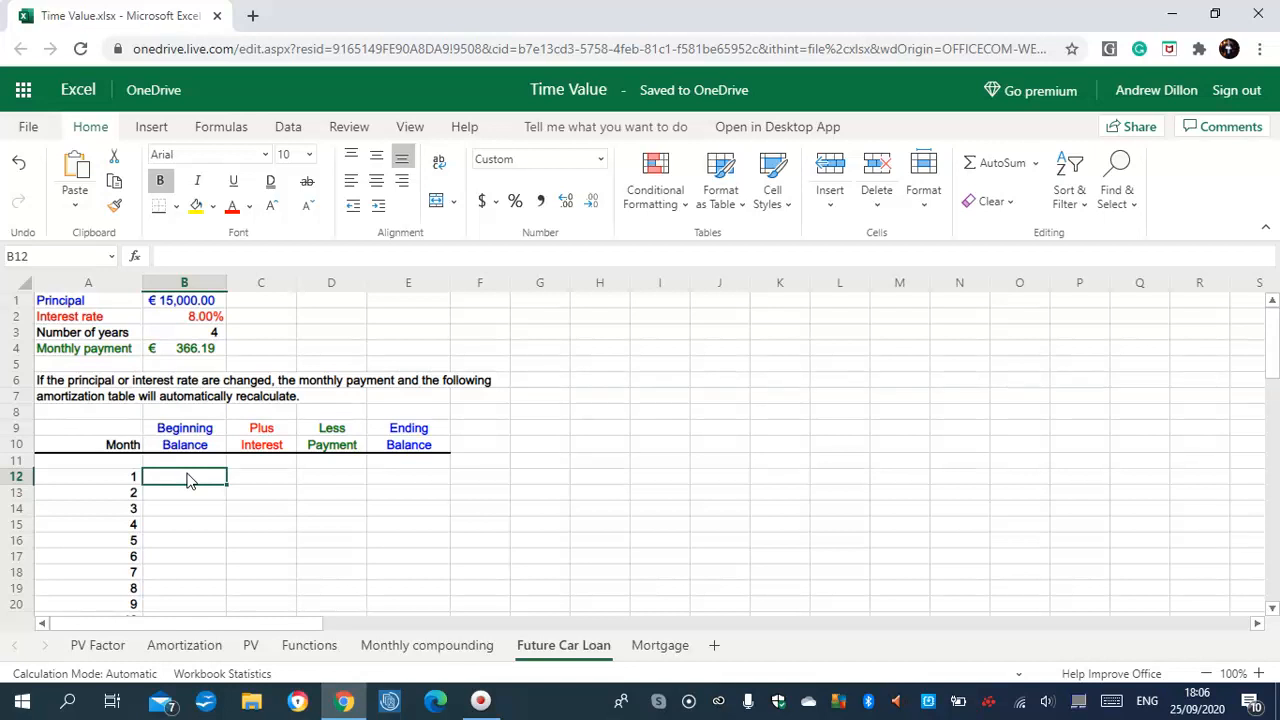
text(=+)
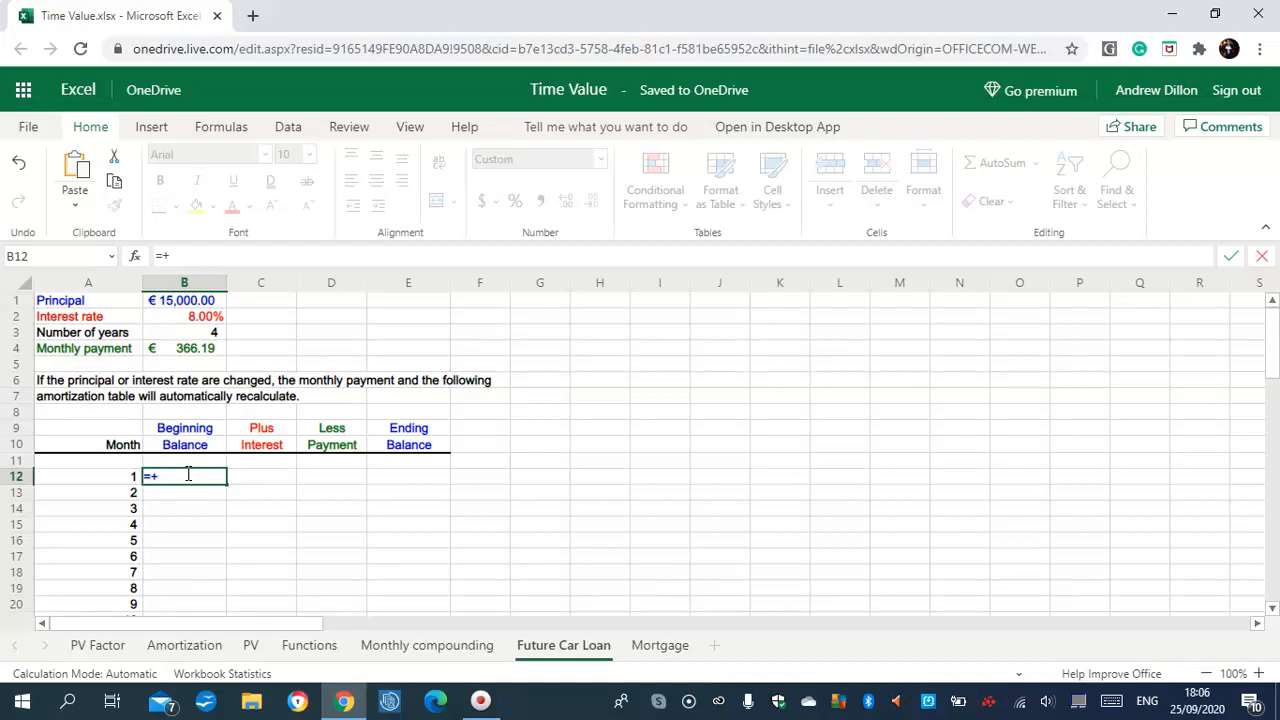
text($)
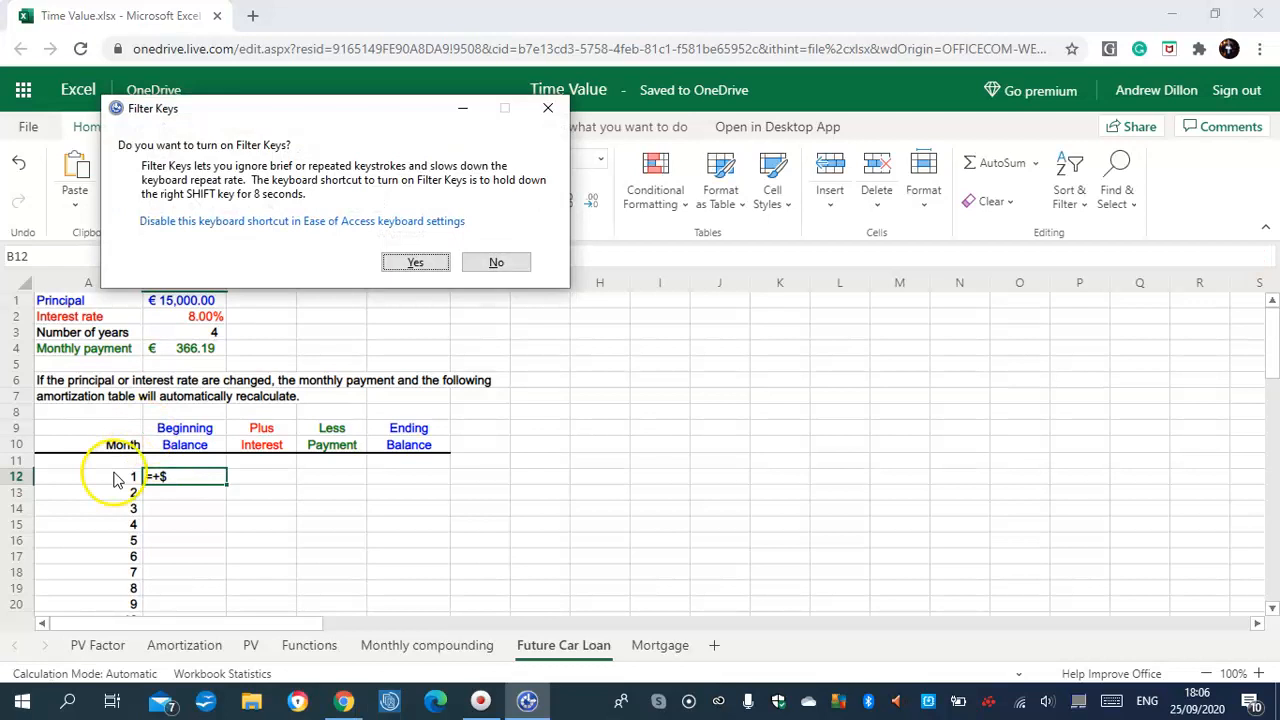
click(490, 262)
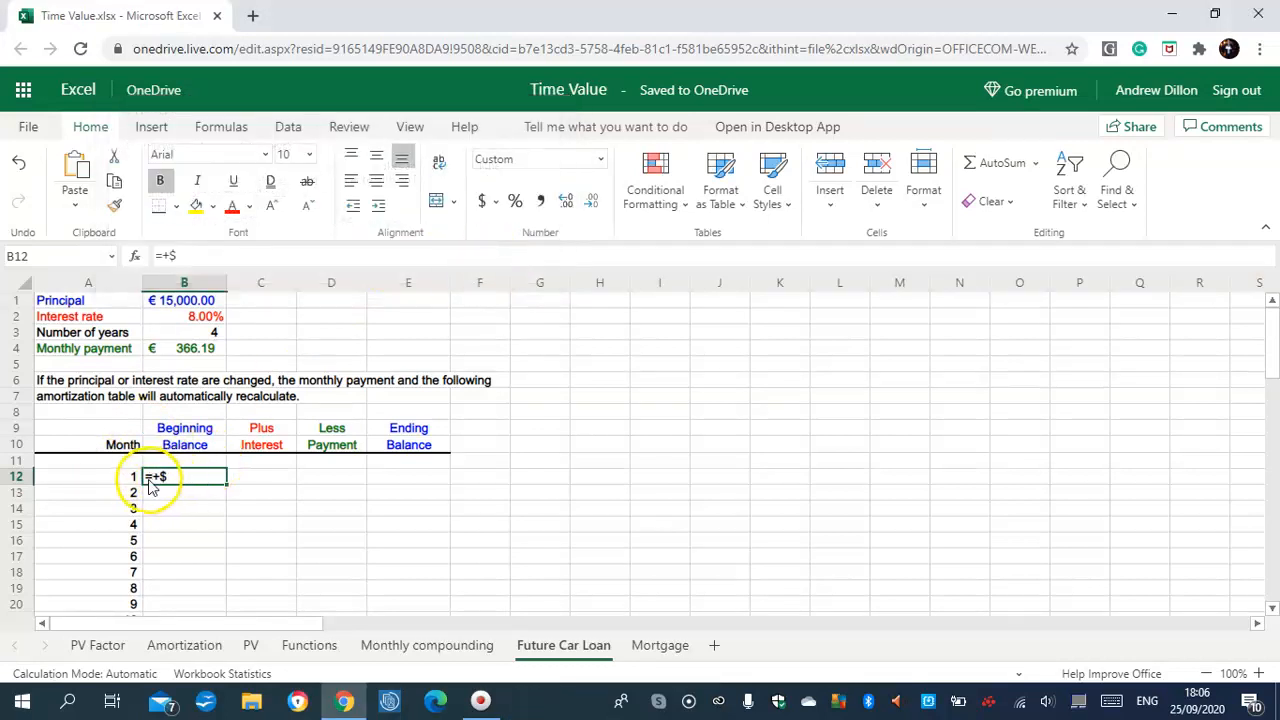
click(31, 674)
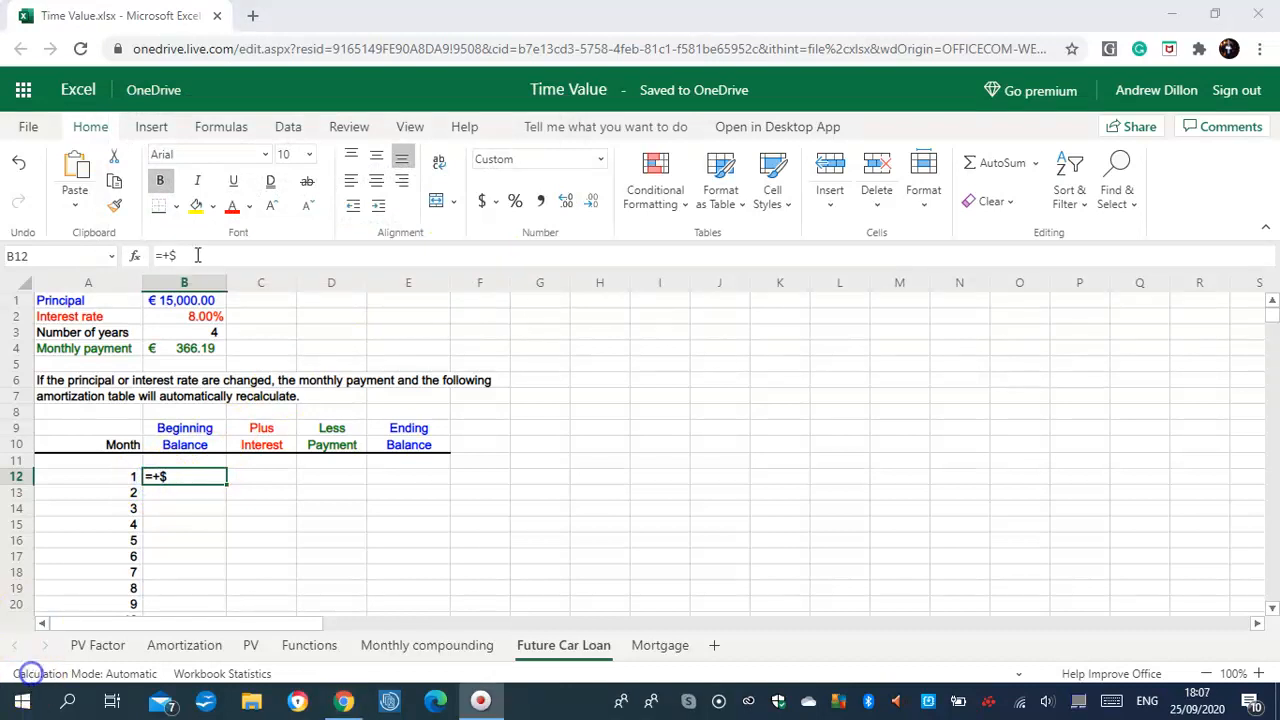
click(198, 255)
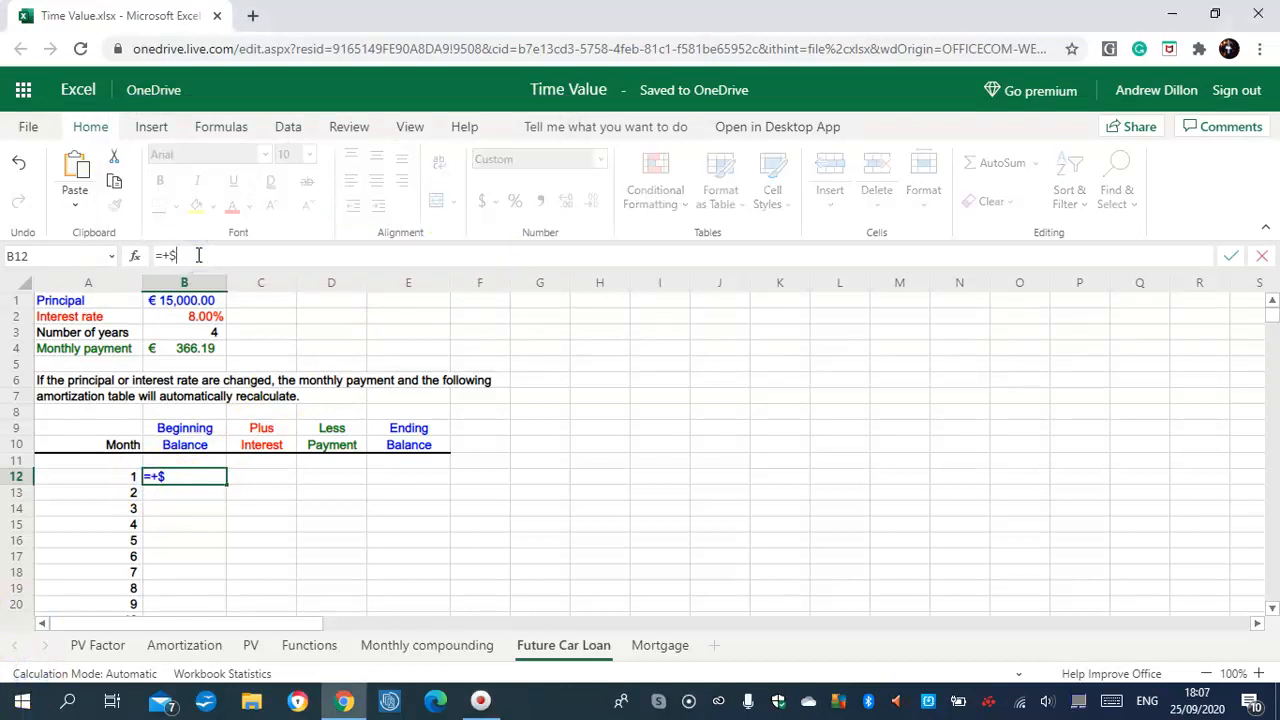
text(B$)
text(1)
key(Return)
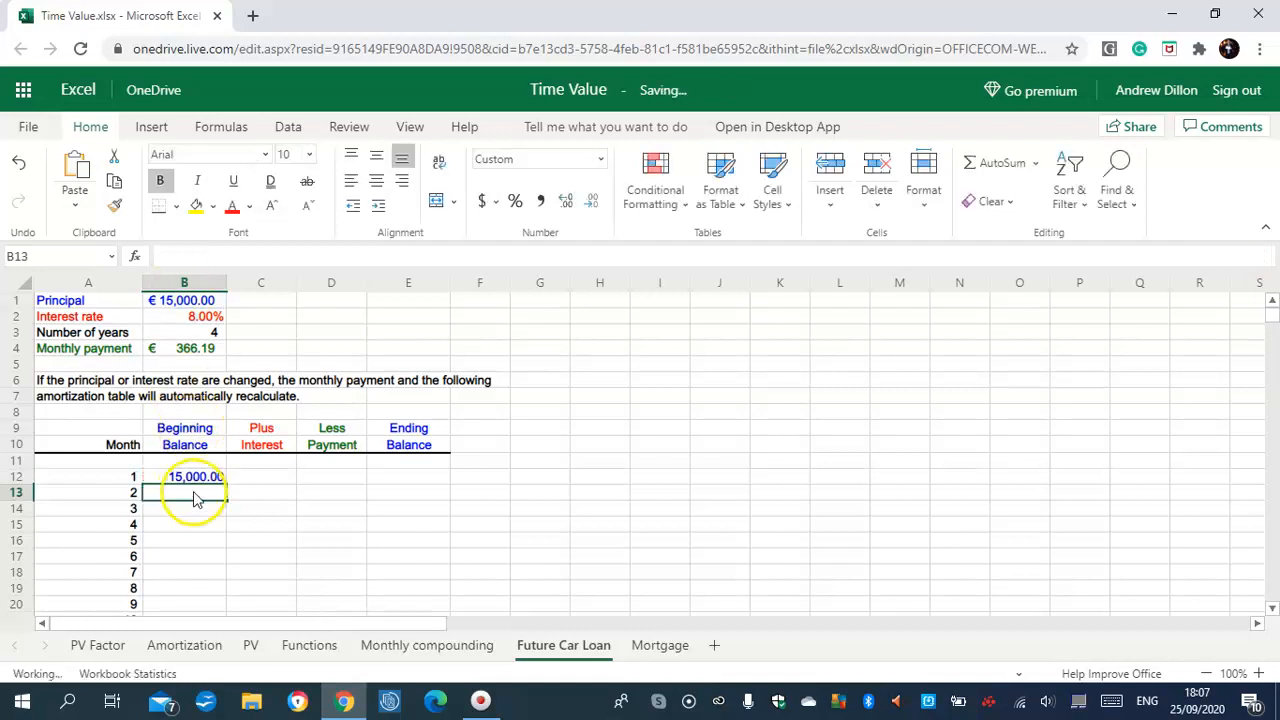
Enter =+E12 in B13 and fill it down to B59 for months 2–48
scroll(1258, 345, down, 2)
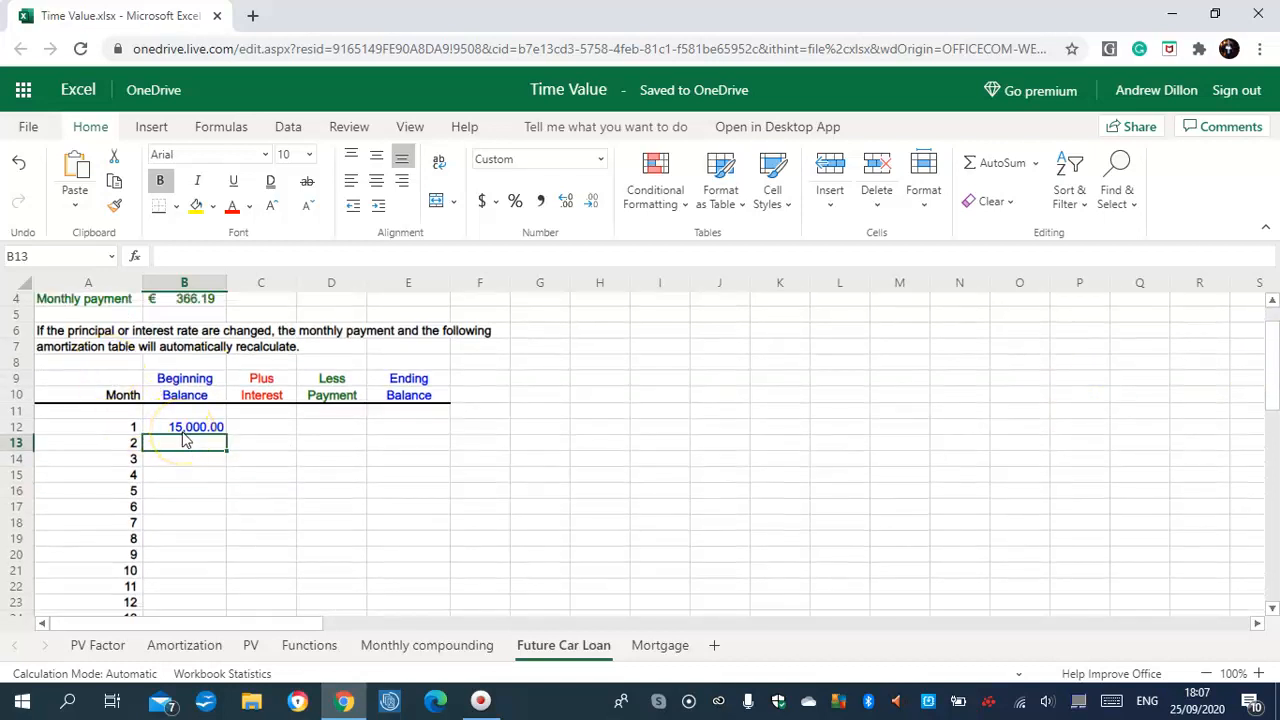
text(=)
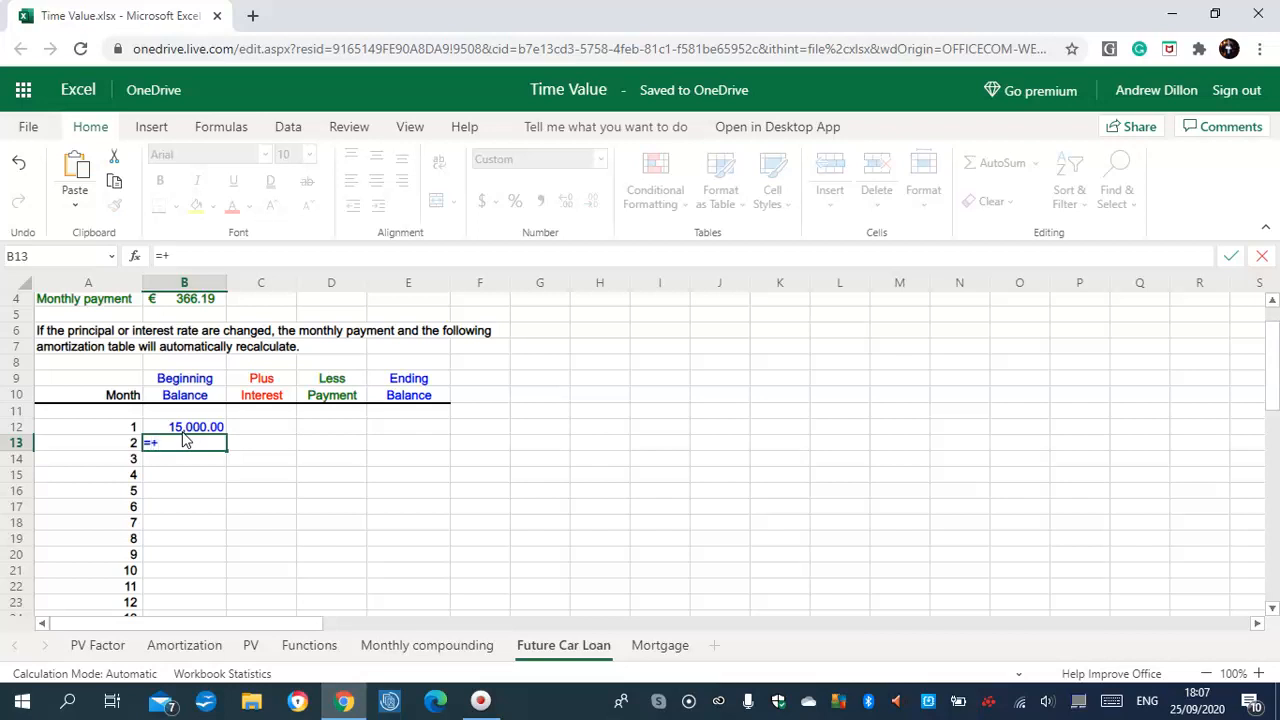
text(+E12)
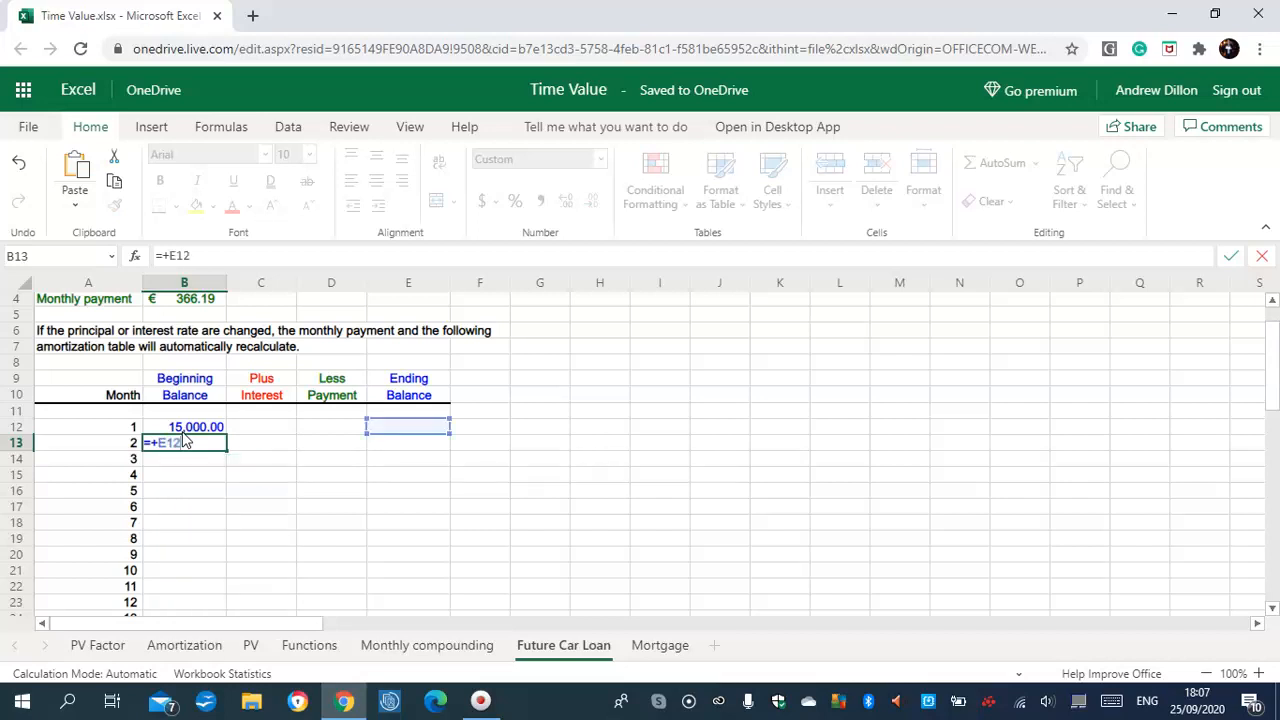
key(Return)
click(216, 455)
click(208, 445)
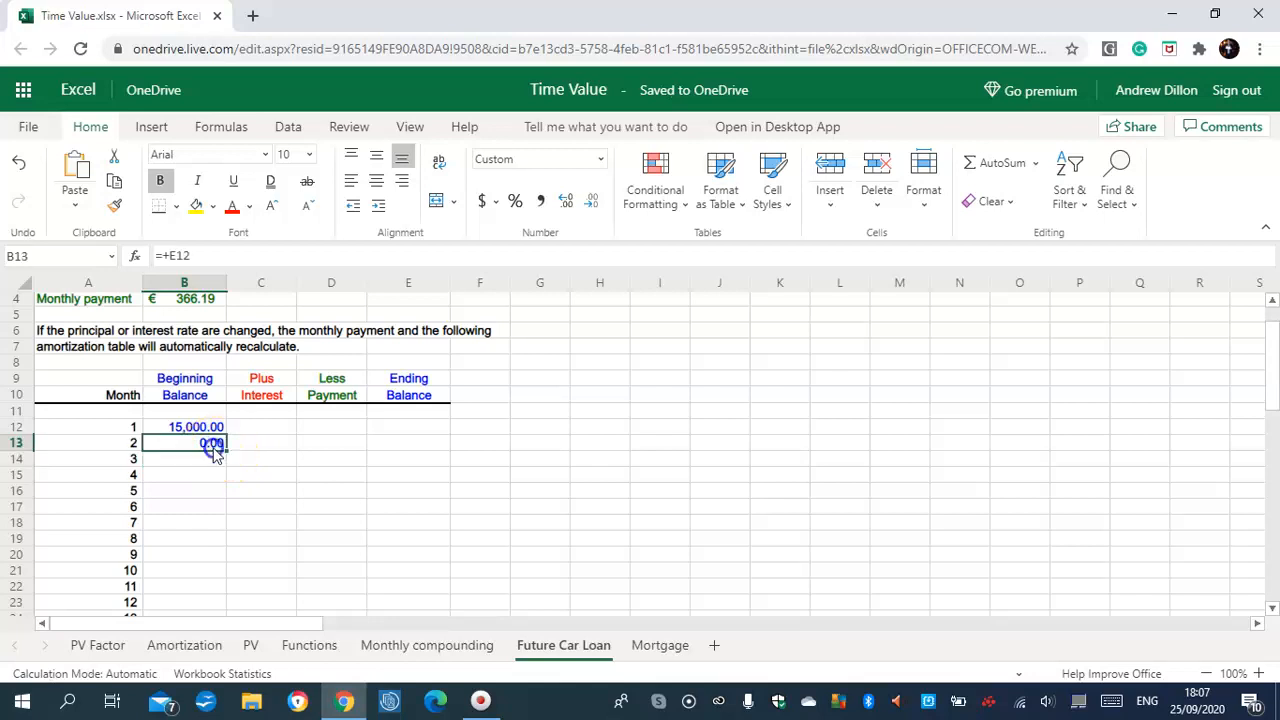
drag(227, 451, 206, 566)
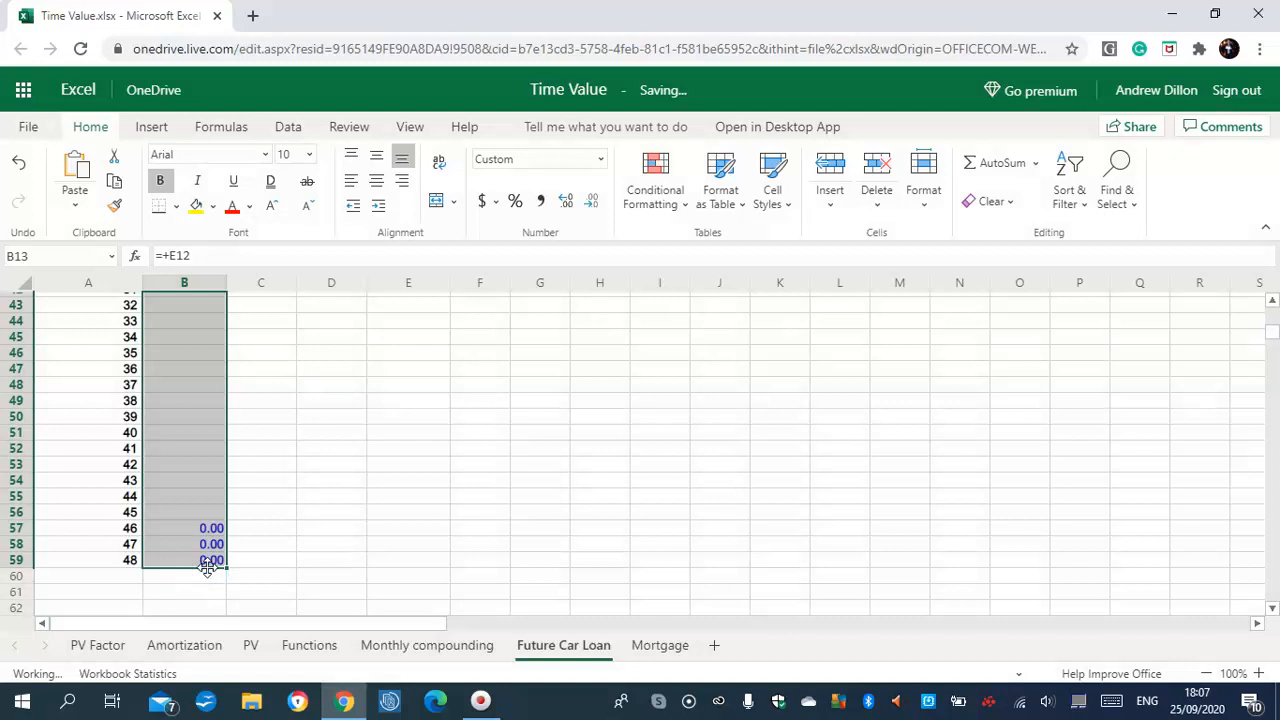
click(207, 561)
drag(1275, 489, 1275, 340)
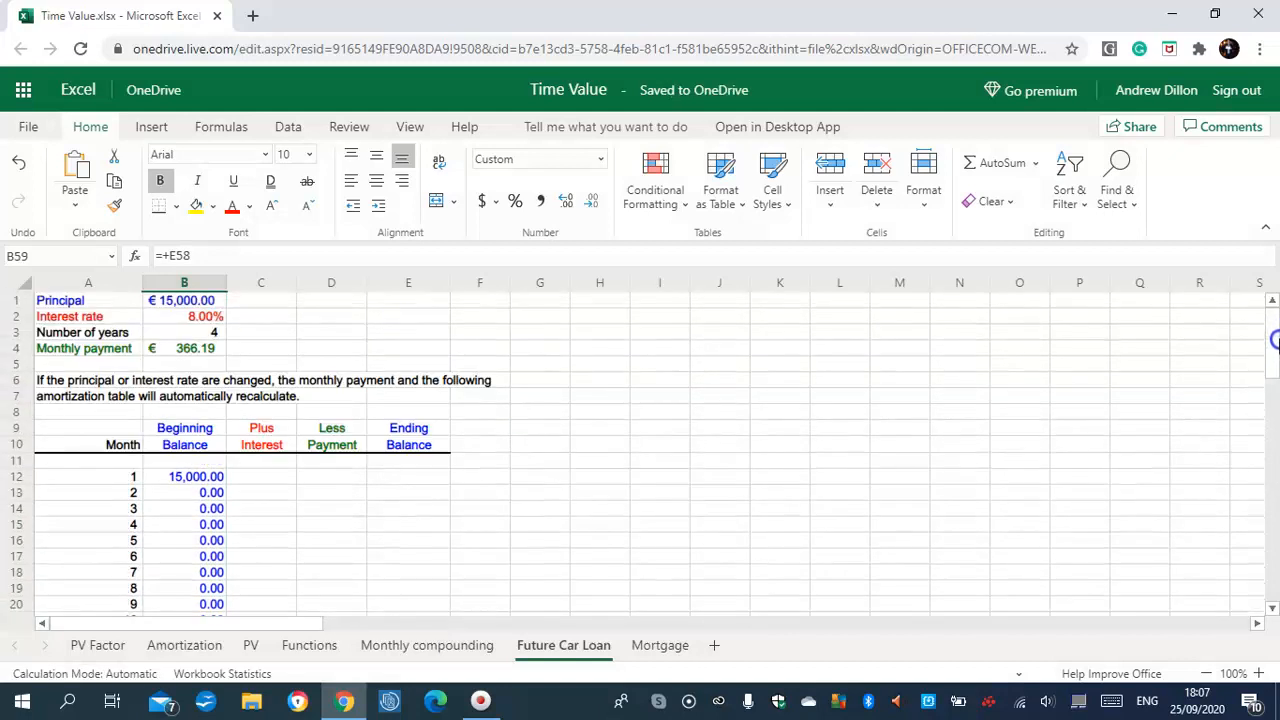
Enter =+B12*$B$2/12 in C12 and copy it down to C59, showing 100.00 for month 1
click(265, 484)
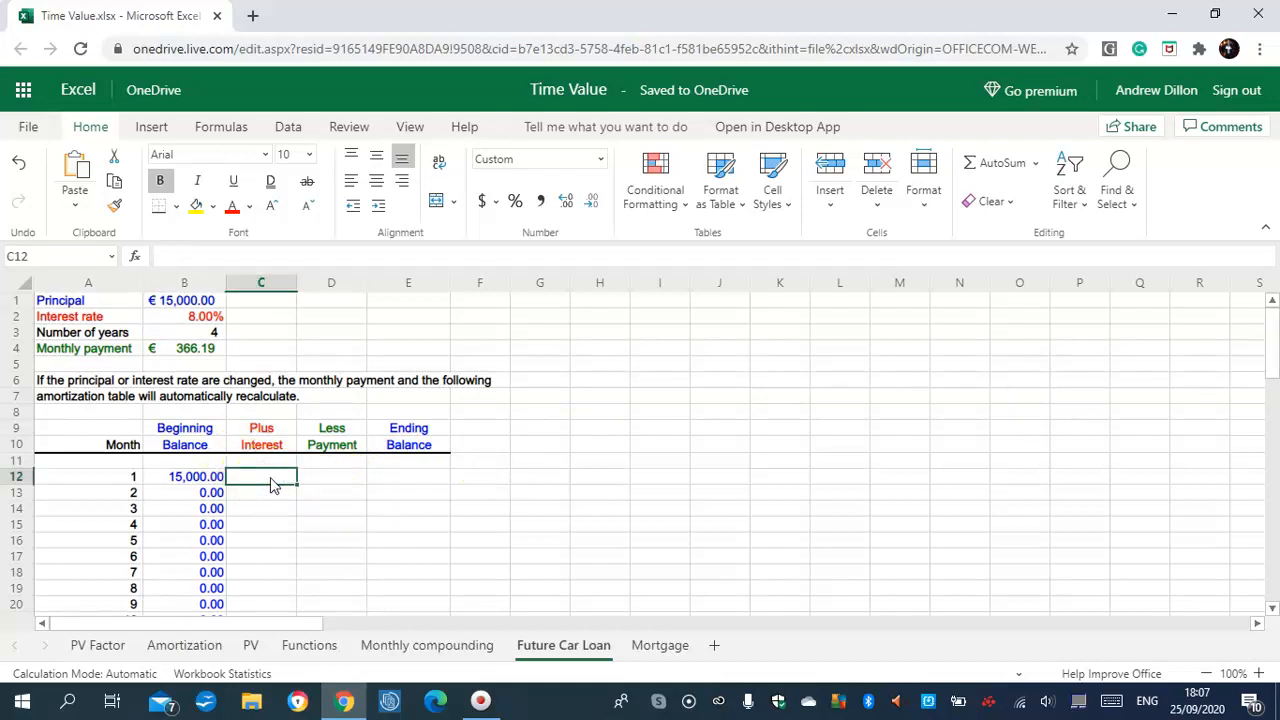
text(=)
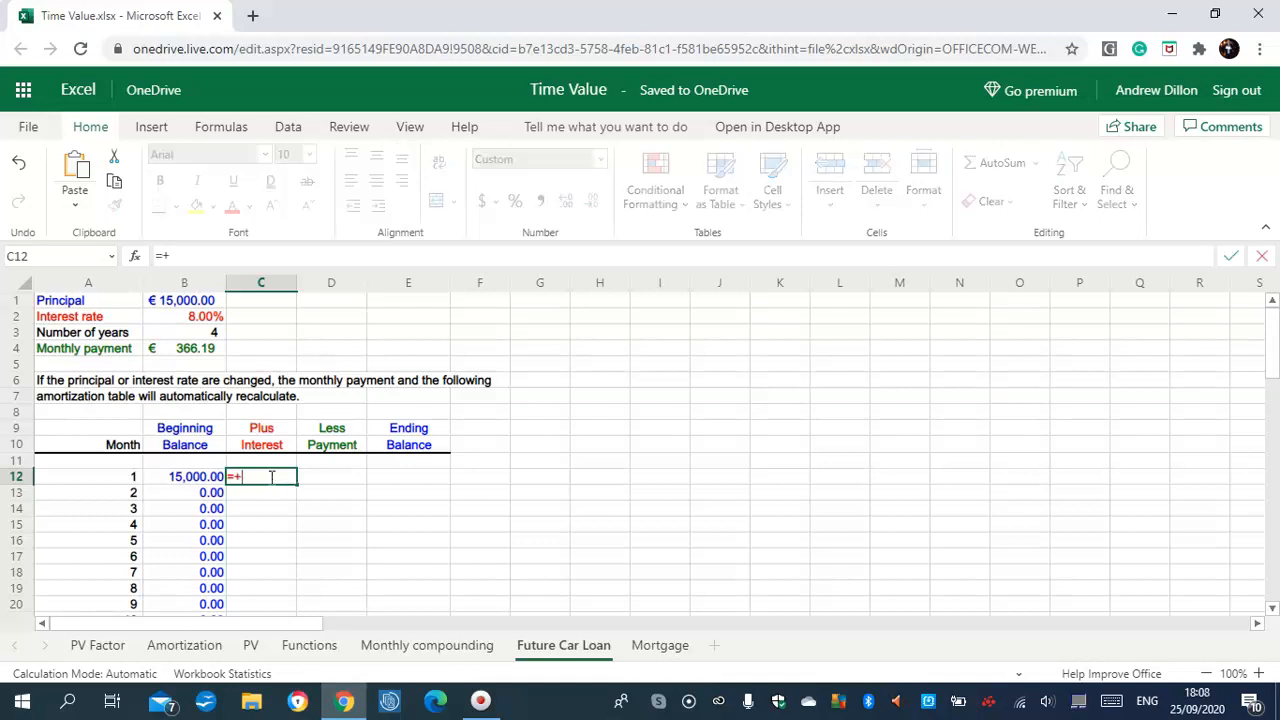
text(+B12)
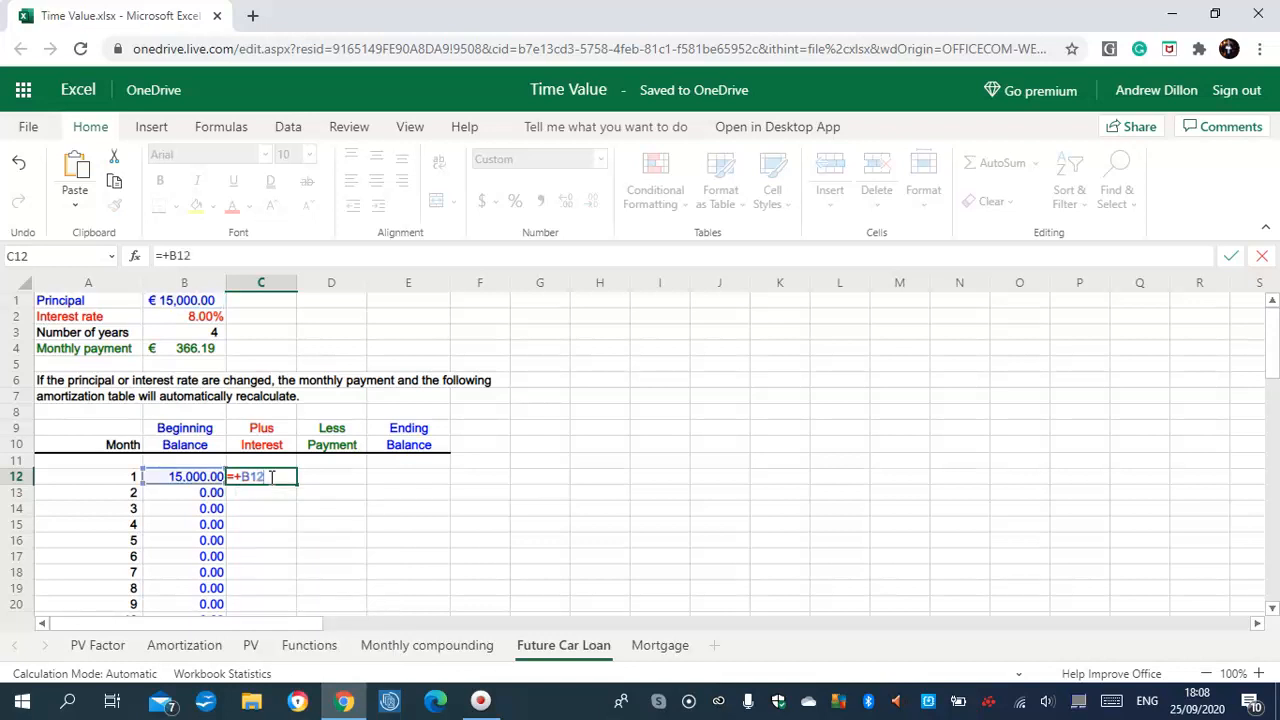
text(*$B$2)
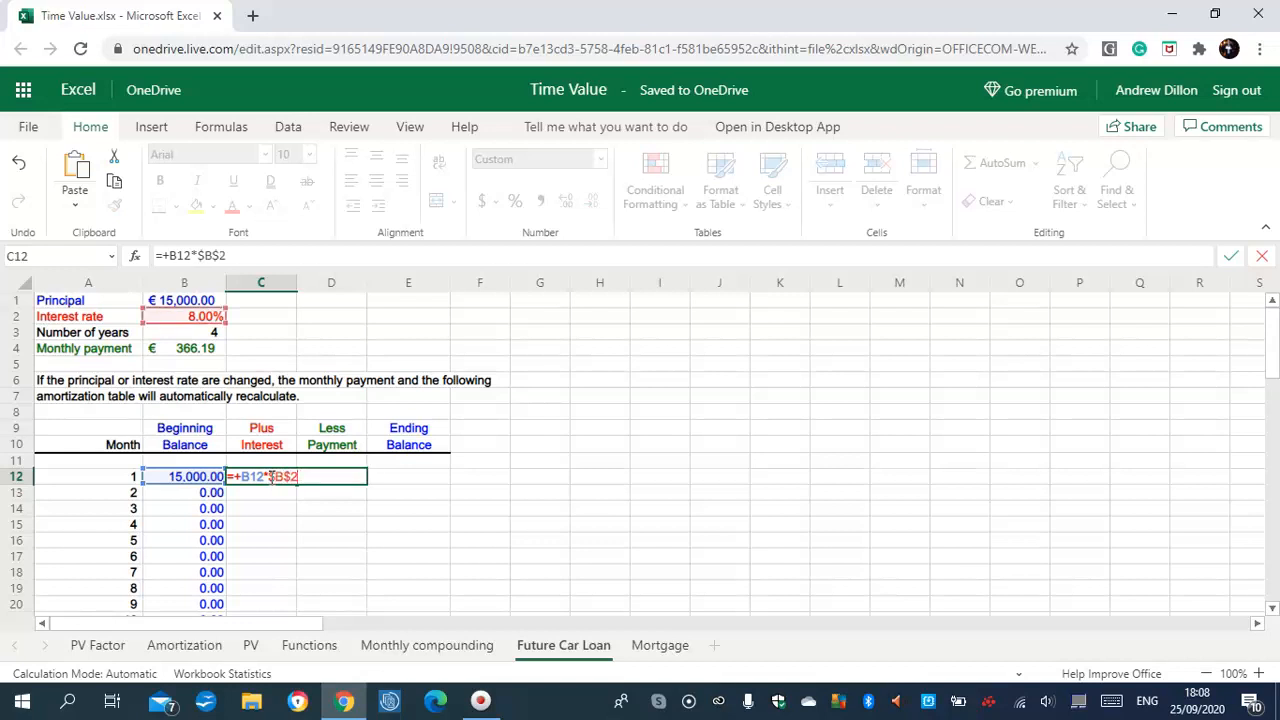
text(/12)
key(Return)
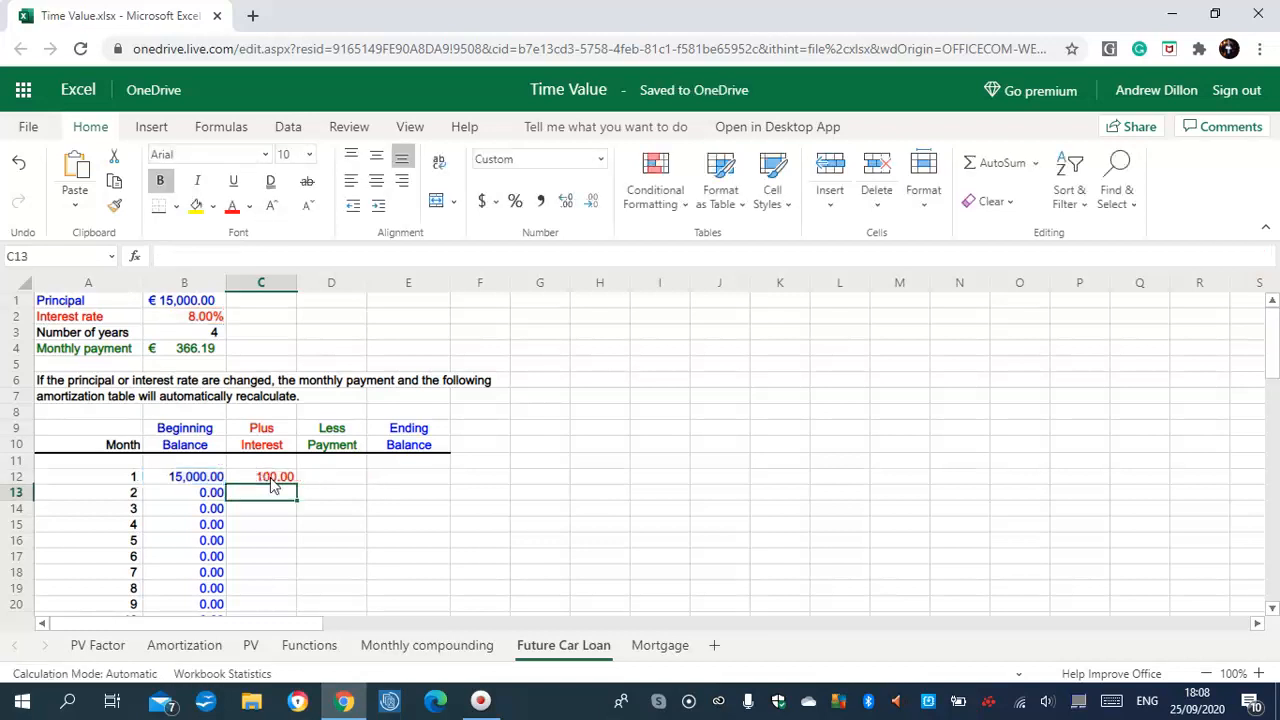
drag(270, 477, 287, 548)
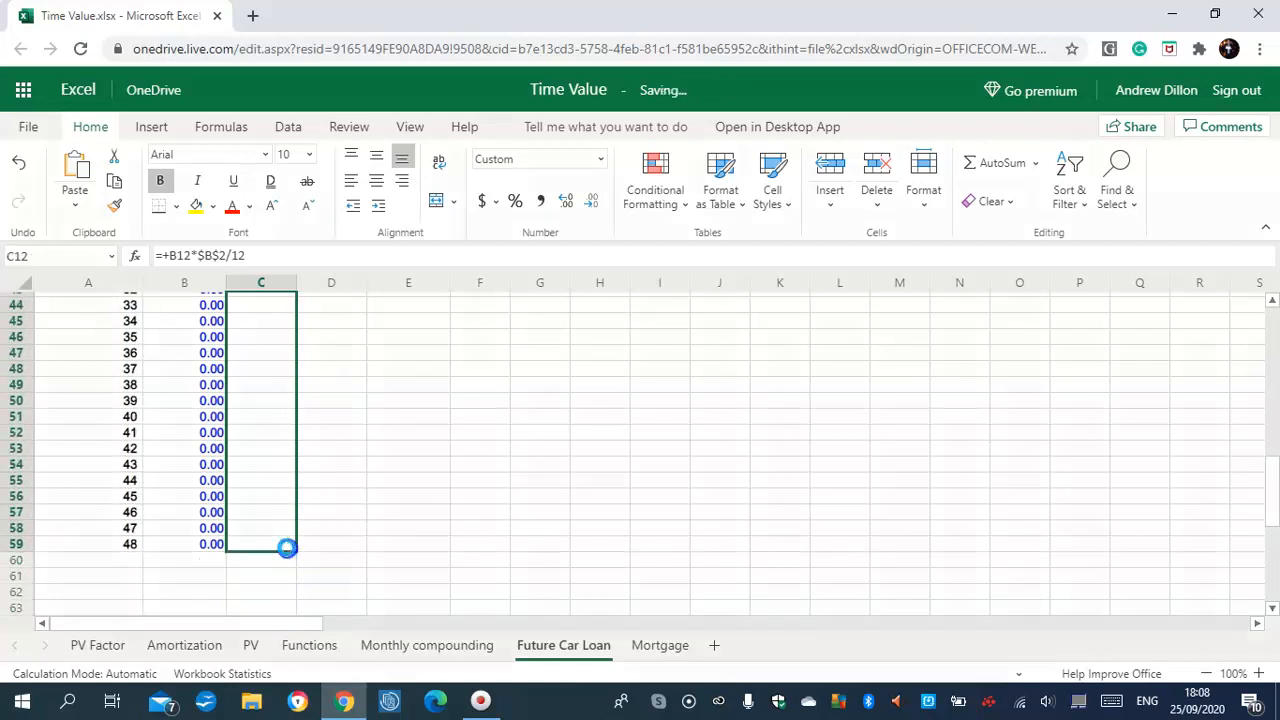
click(273, 527)
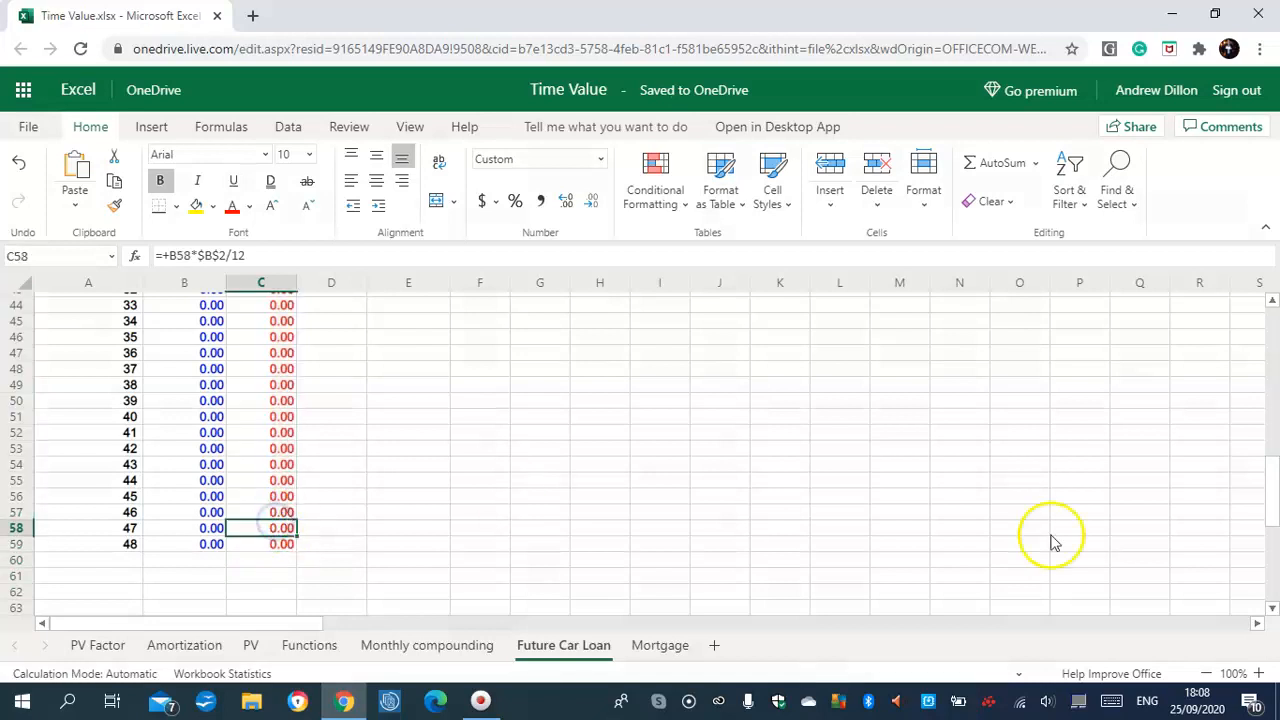
drag(1273, 460, 1273, 332)
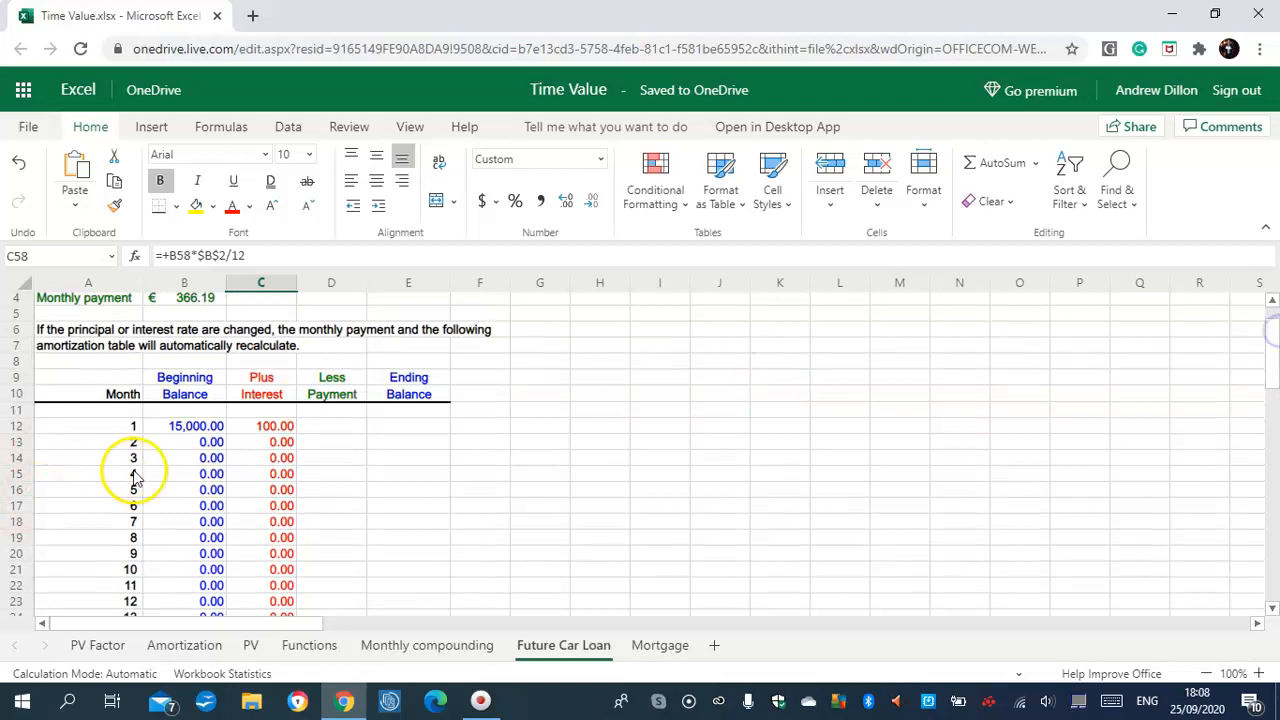
Enter =-$B$4 in D12 and fill it down to D59, showing -366.19 every month
click(334, 426)
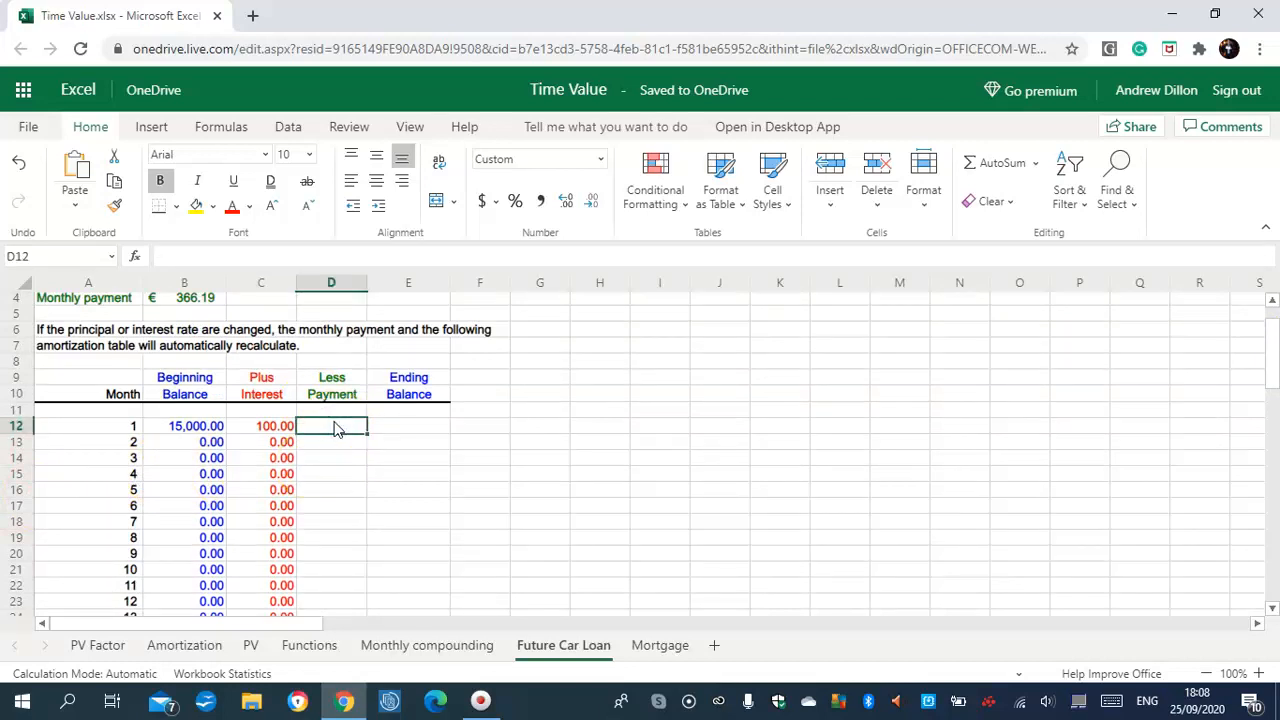
text(=)
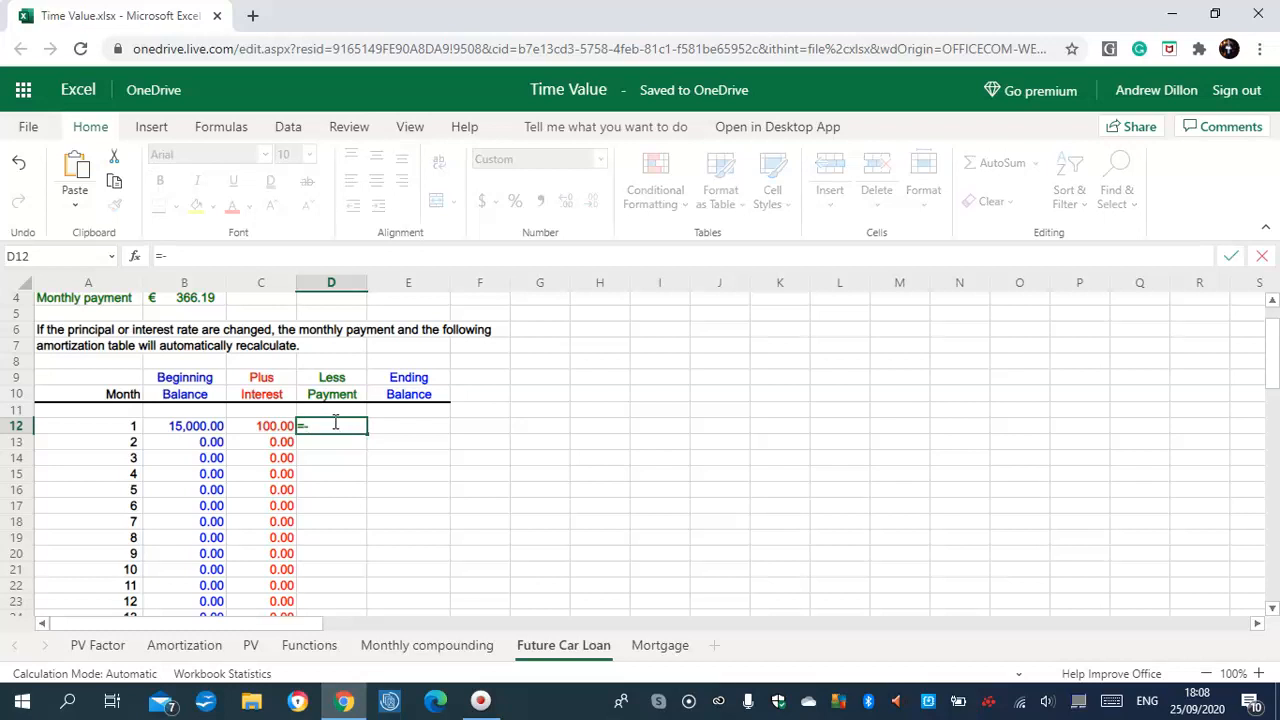
text(-$B$4)
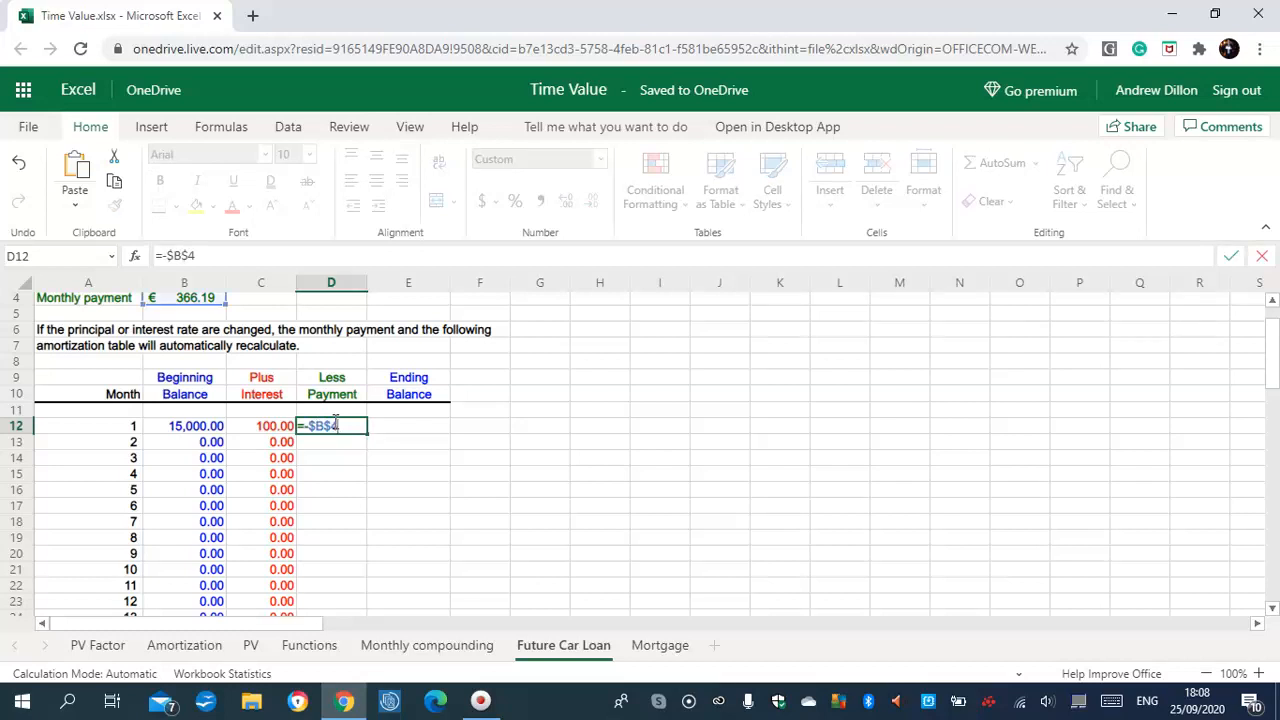
key(Return)
click(335, 425)
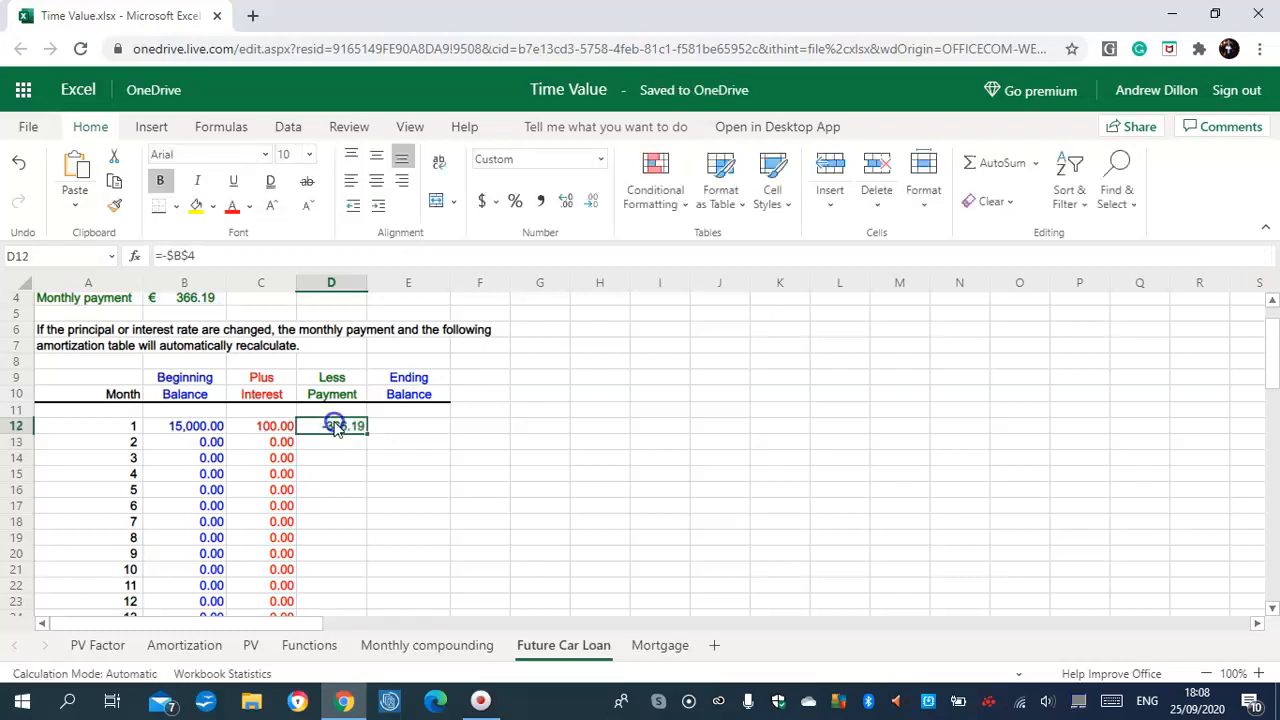
drag(366, 434, 344, 550)
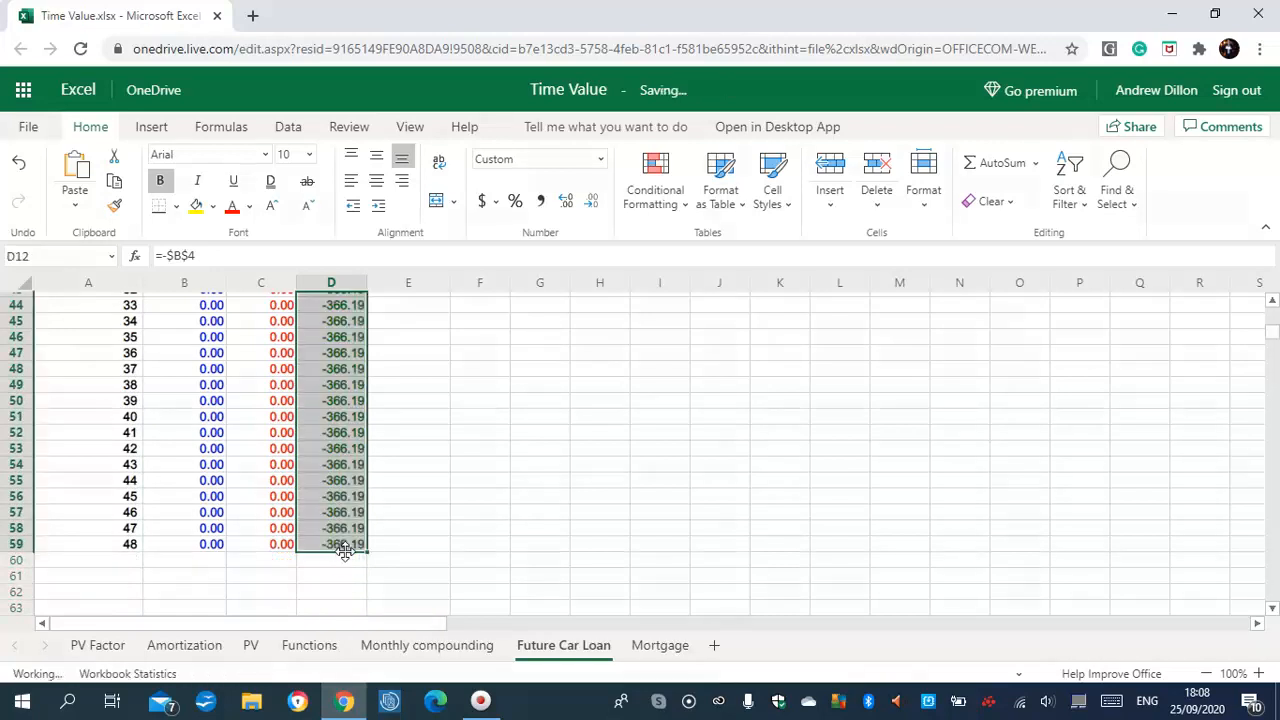
drag(420, 518, 1217, 531)
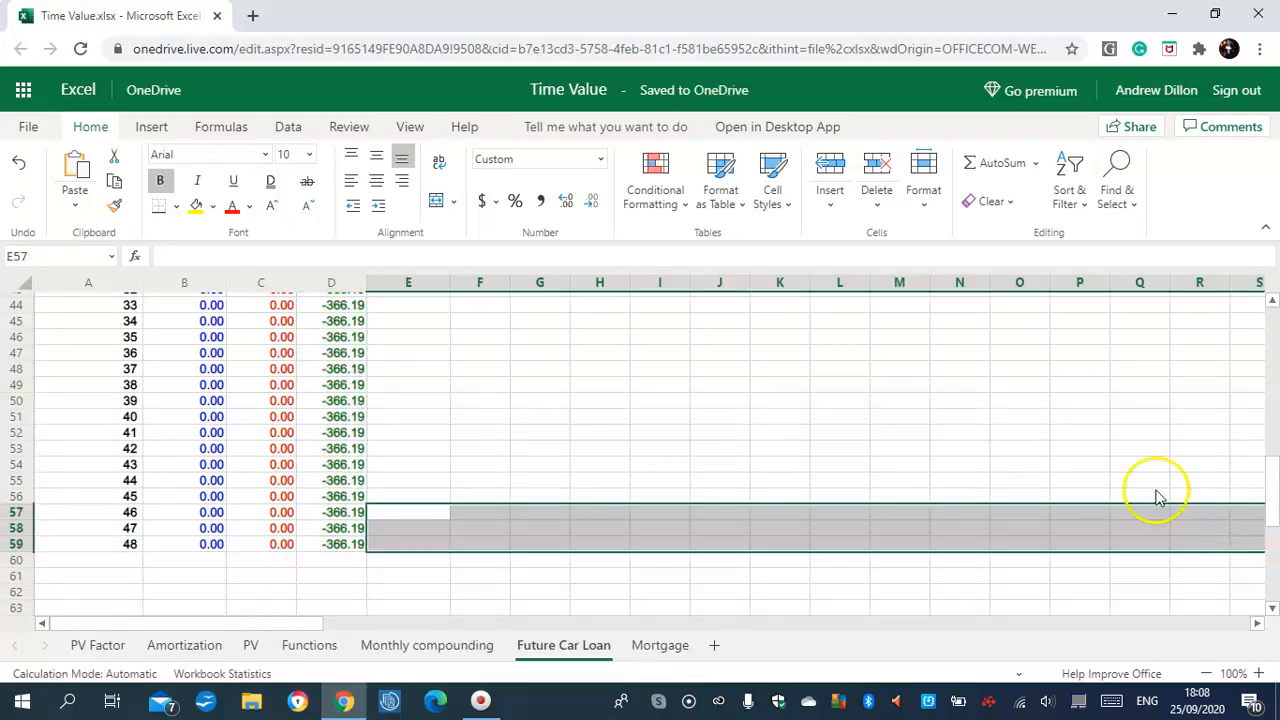
click(1107, 480)
drag(1270, 485, 1275, 328)
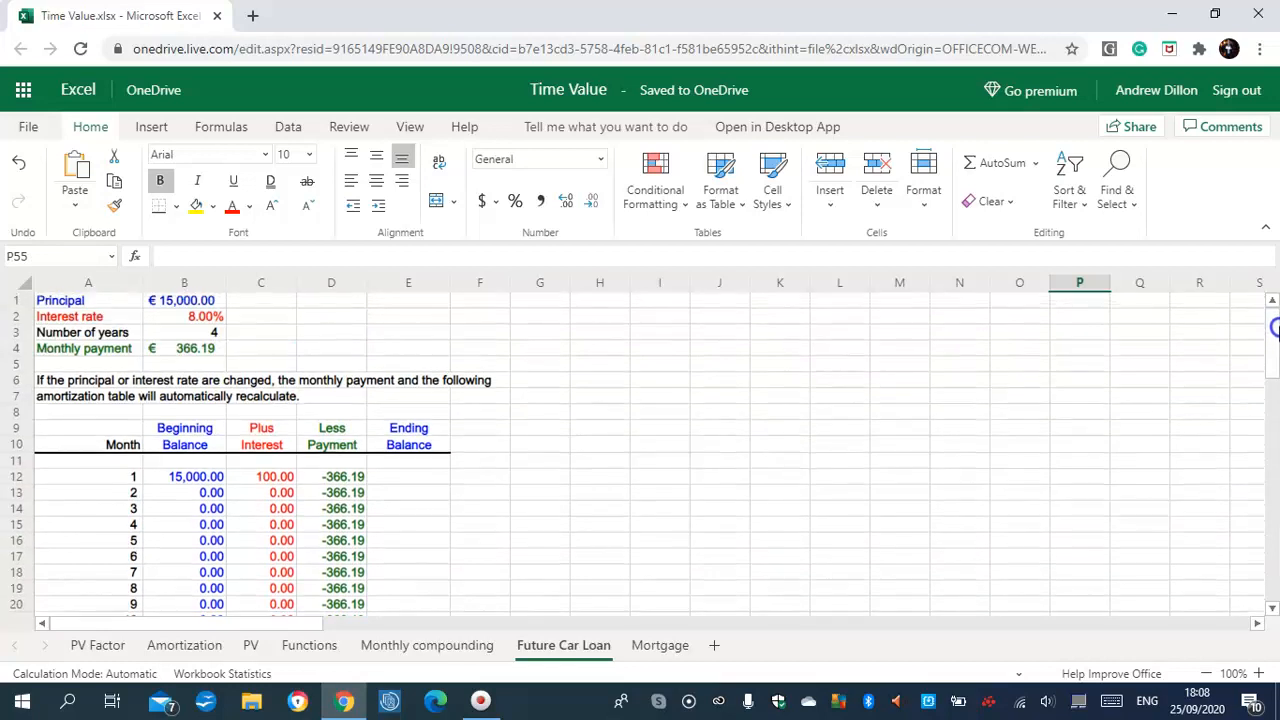
Enter =SUM(B12:D12) in E12 and fill it down to E59, falling from 14,733.81 to -0.00
click(406, 478)
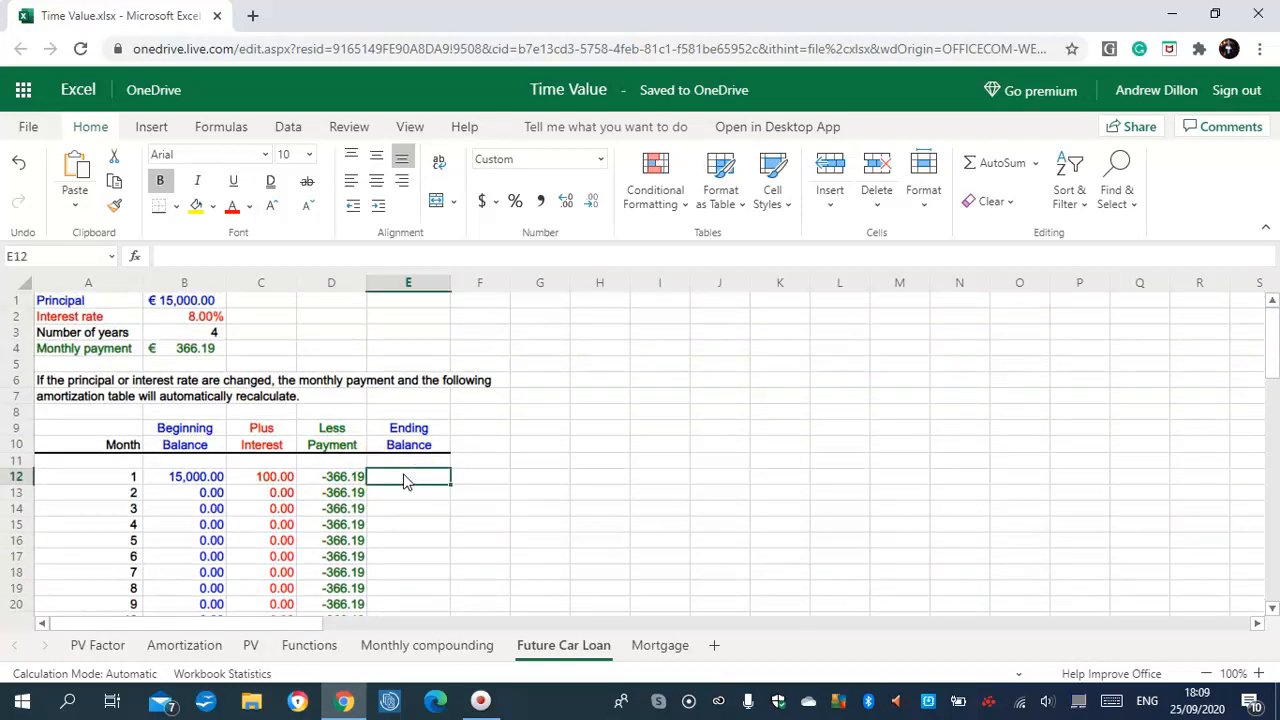
text(=SUM)
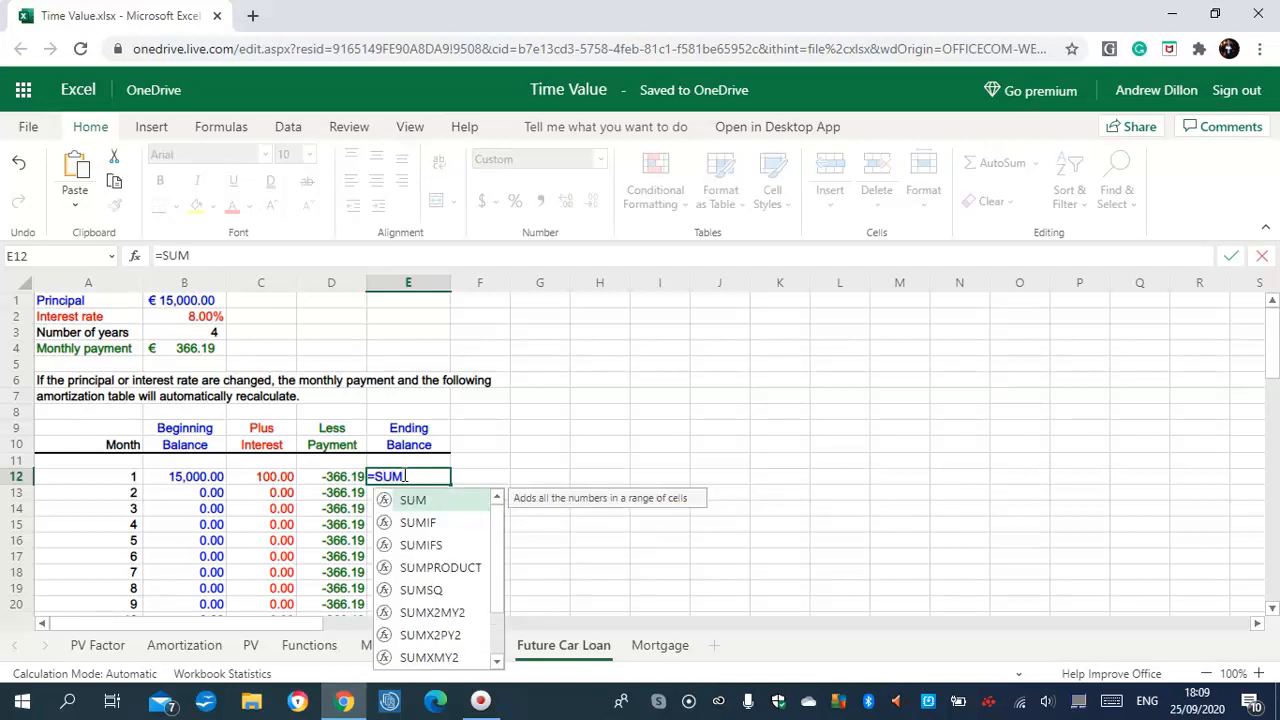
text((B1)
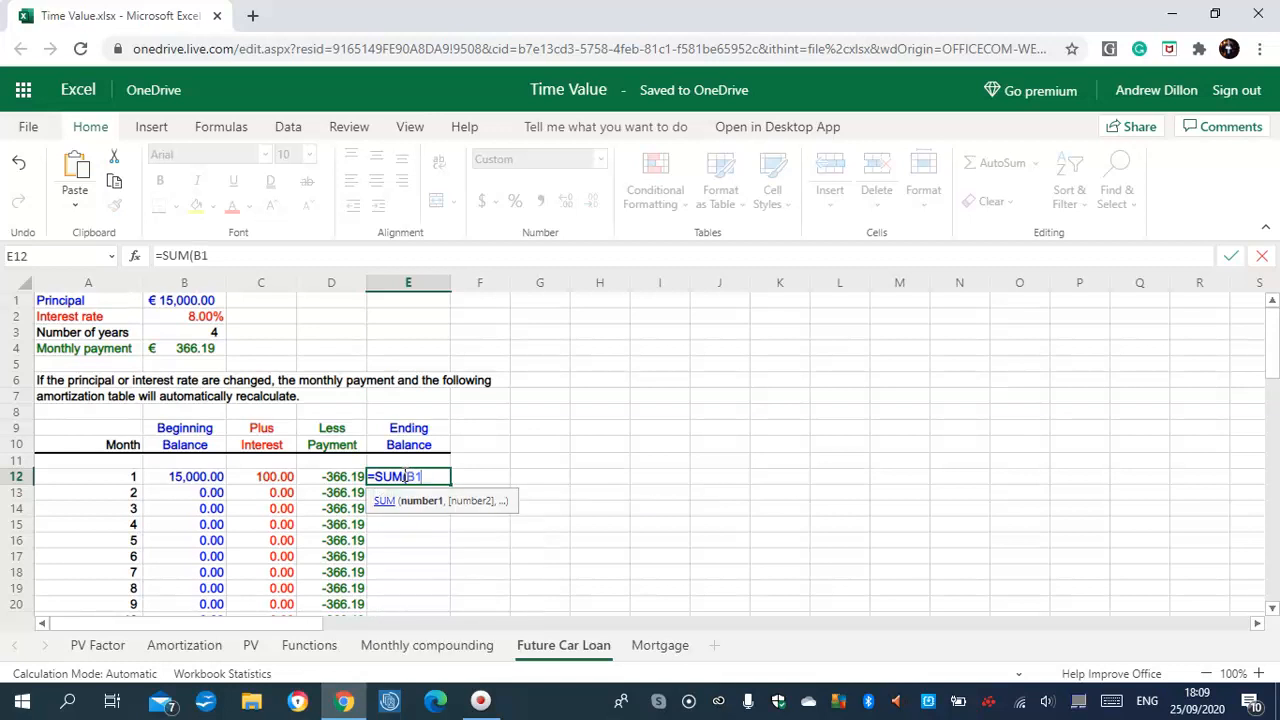
text(2:D12))
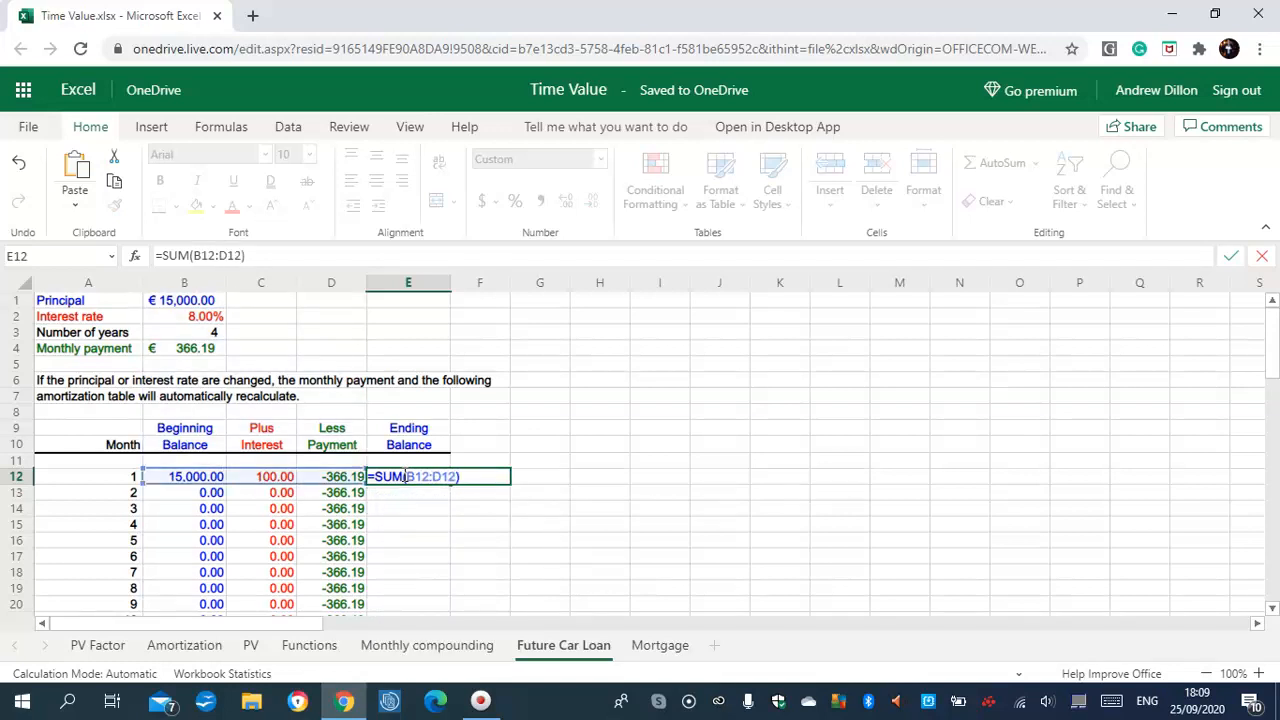
key(Return)
click(405, 480)
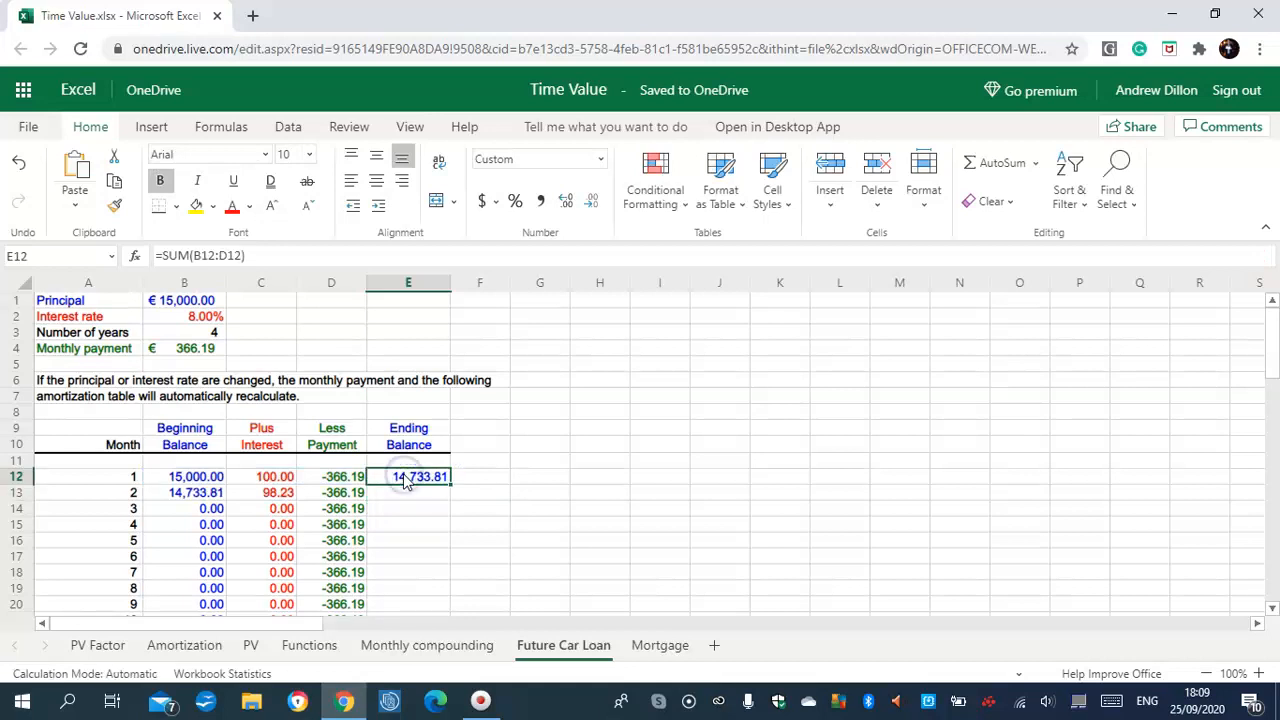
drag(450, 484, 431, 546)
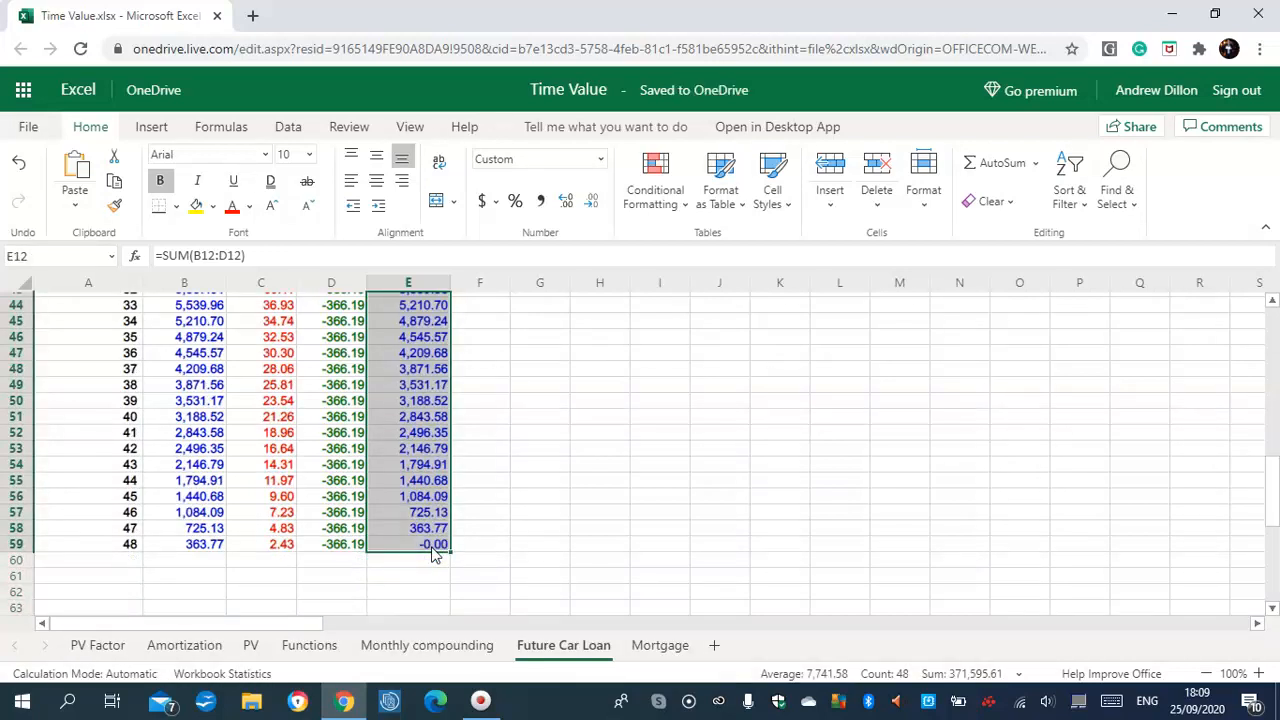
click(433, 550)
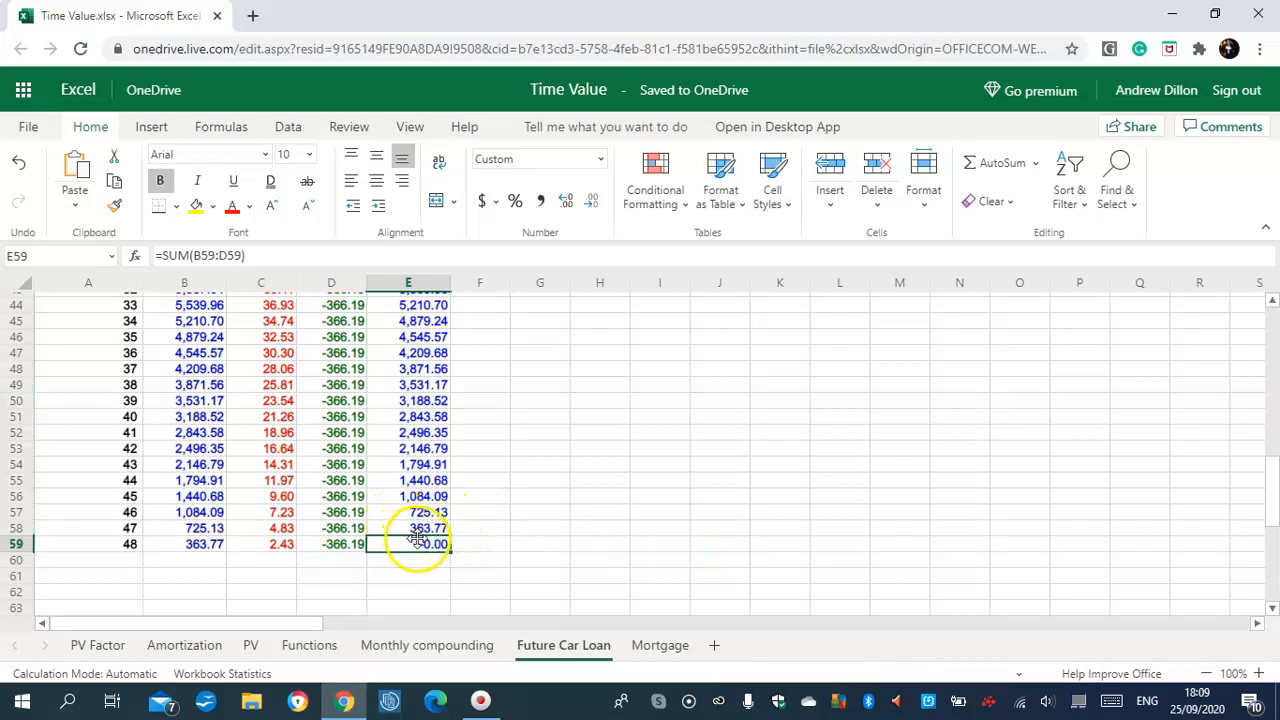
click(198, 545)
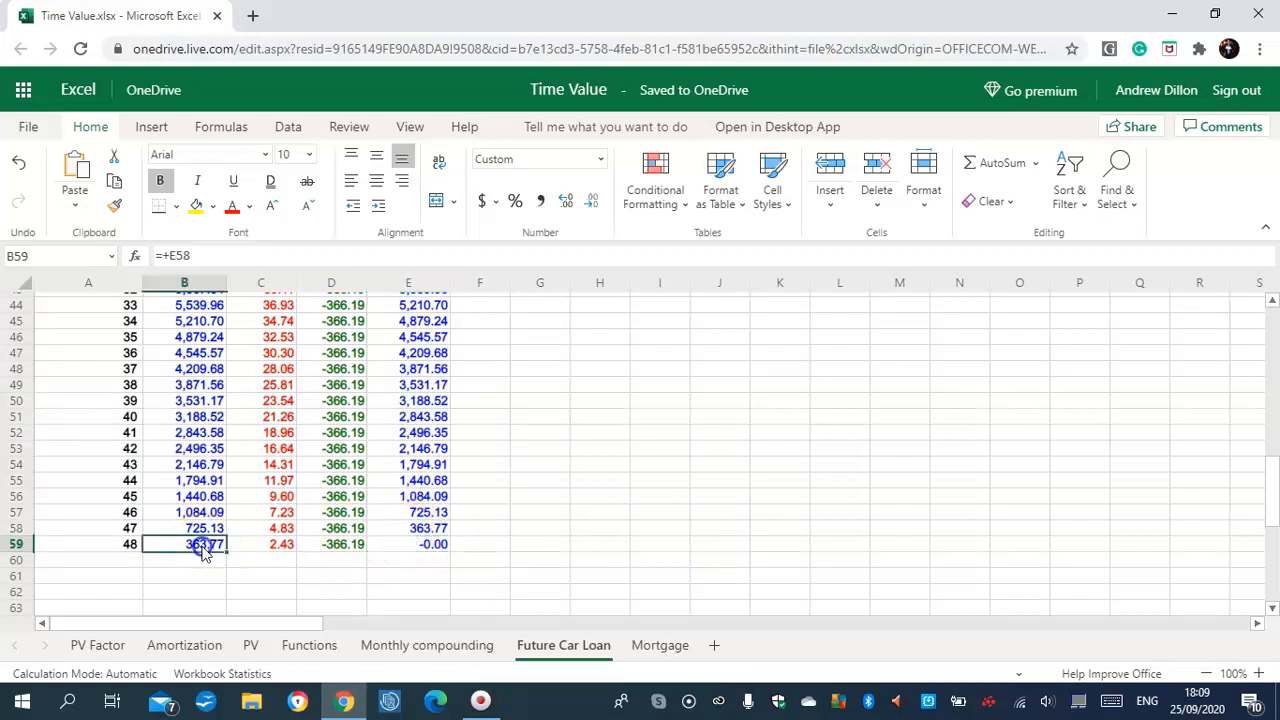
click(290, 548)
click(336, 544)
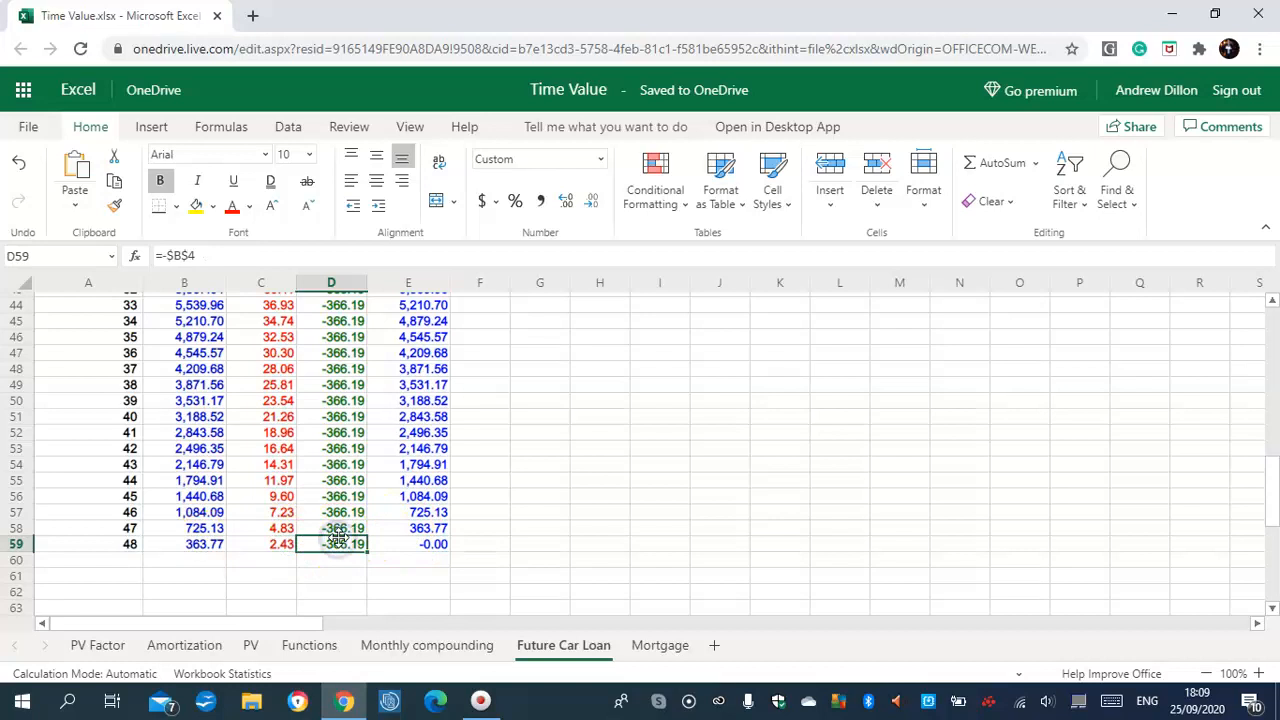
drag(1271, 500, 1275, 333)
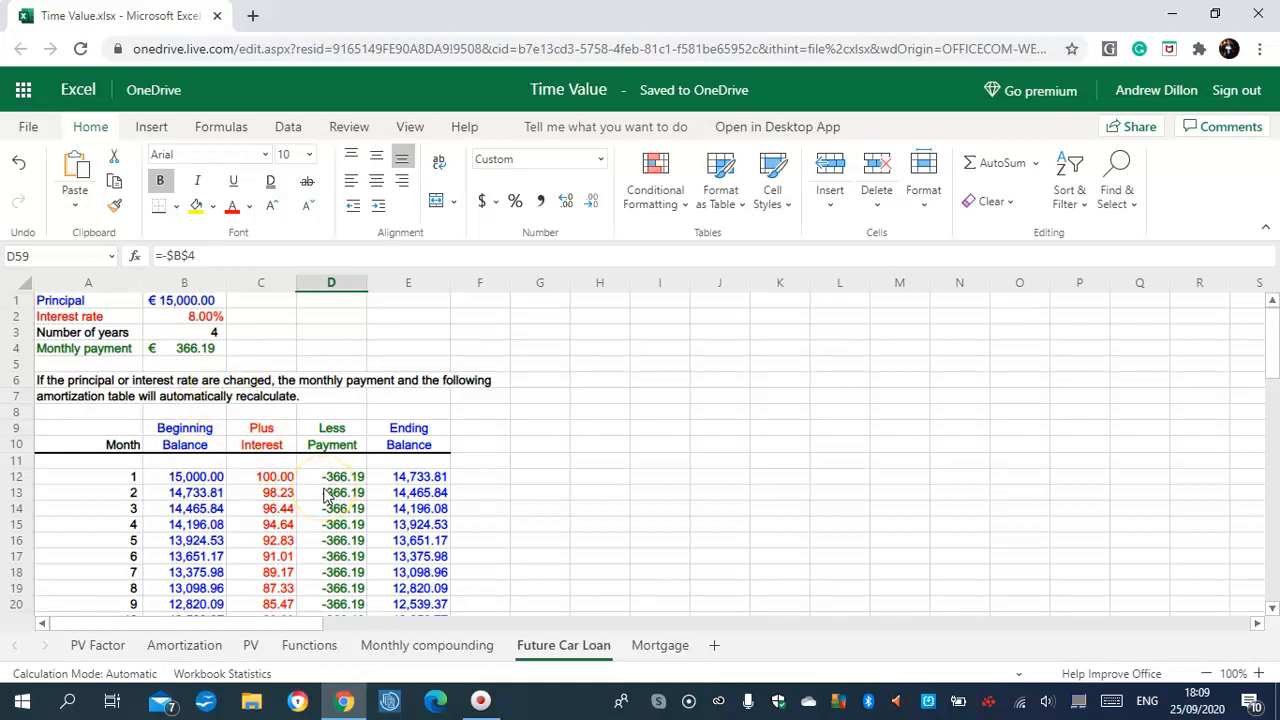
On the Mortgage sheet, enter =-PMT(B2/12,B3*12,B1) in B4, giving € 1,153.37
click(650, 645)
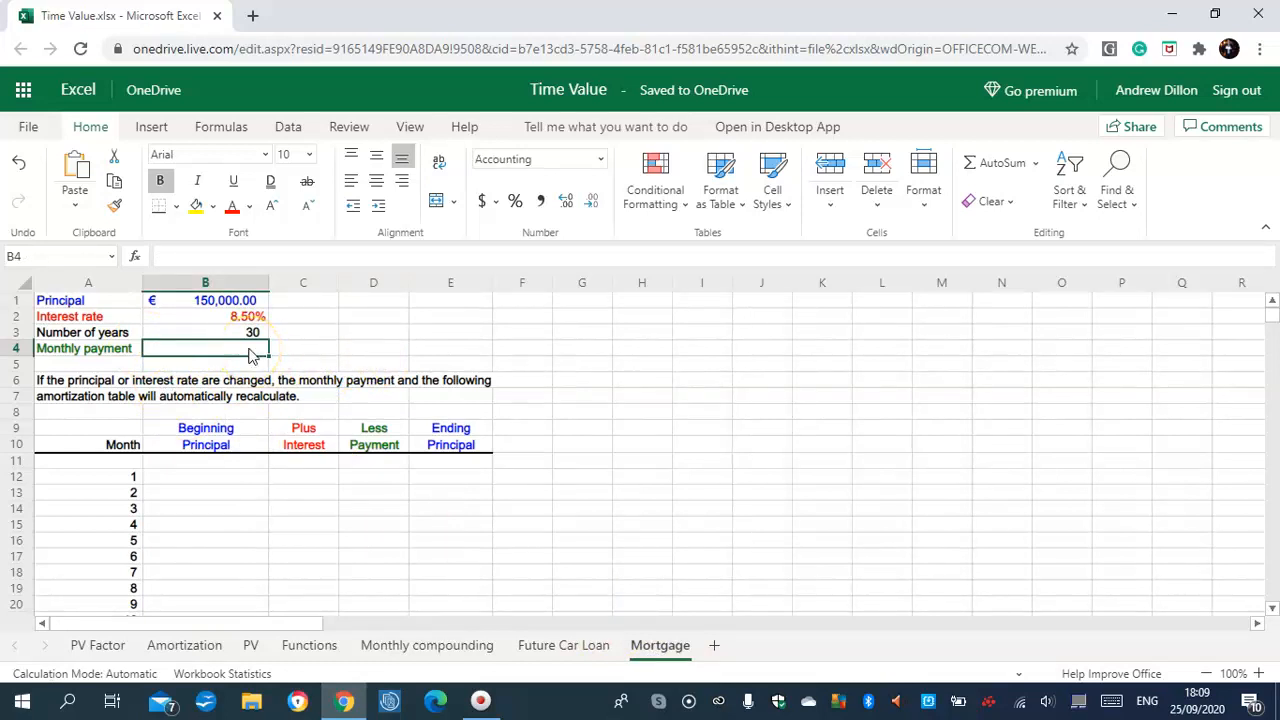
text(=-PMT)
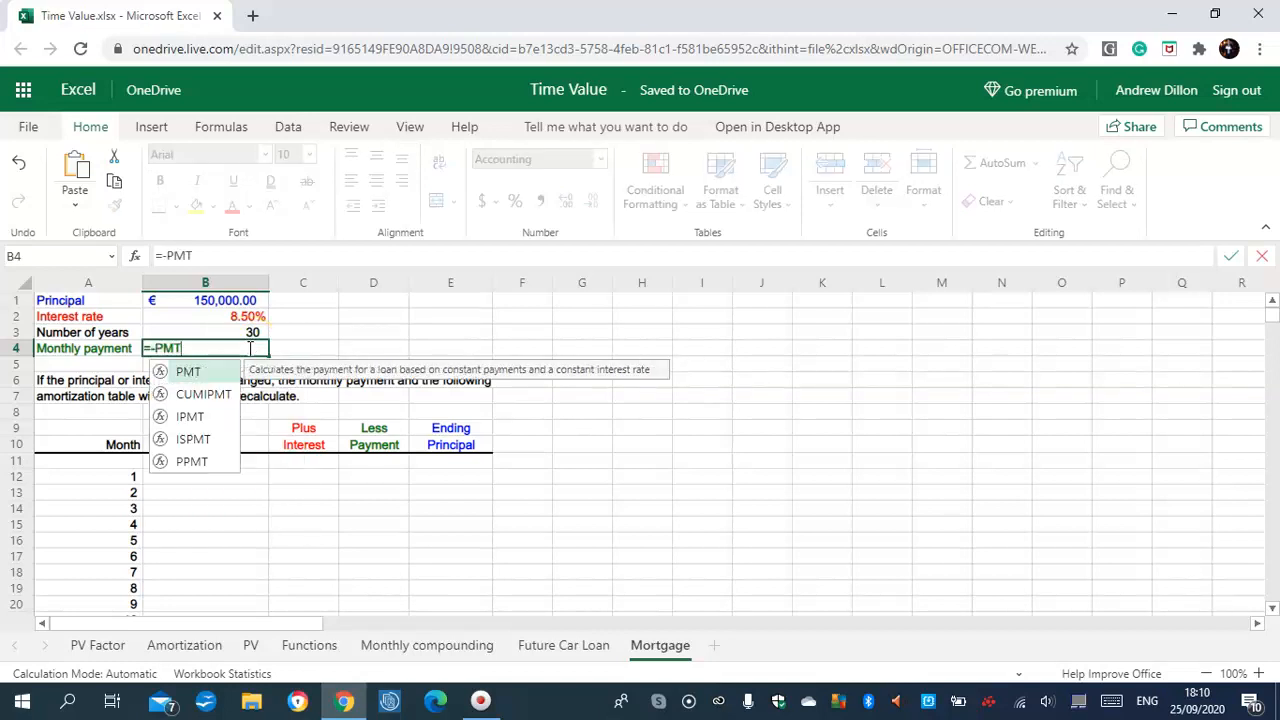
text(()
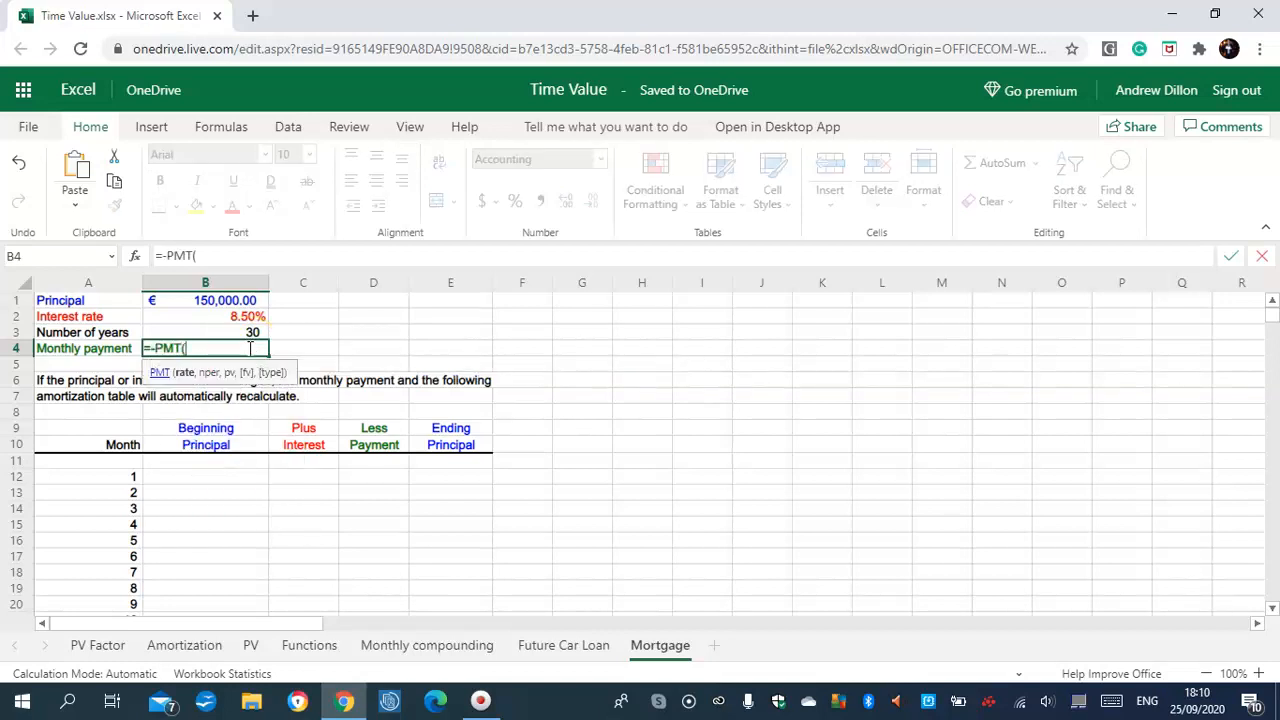
text(B)
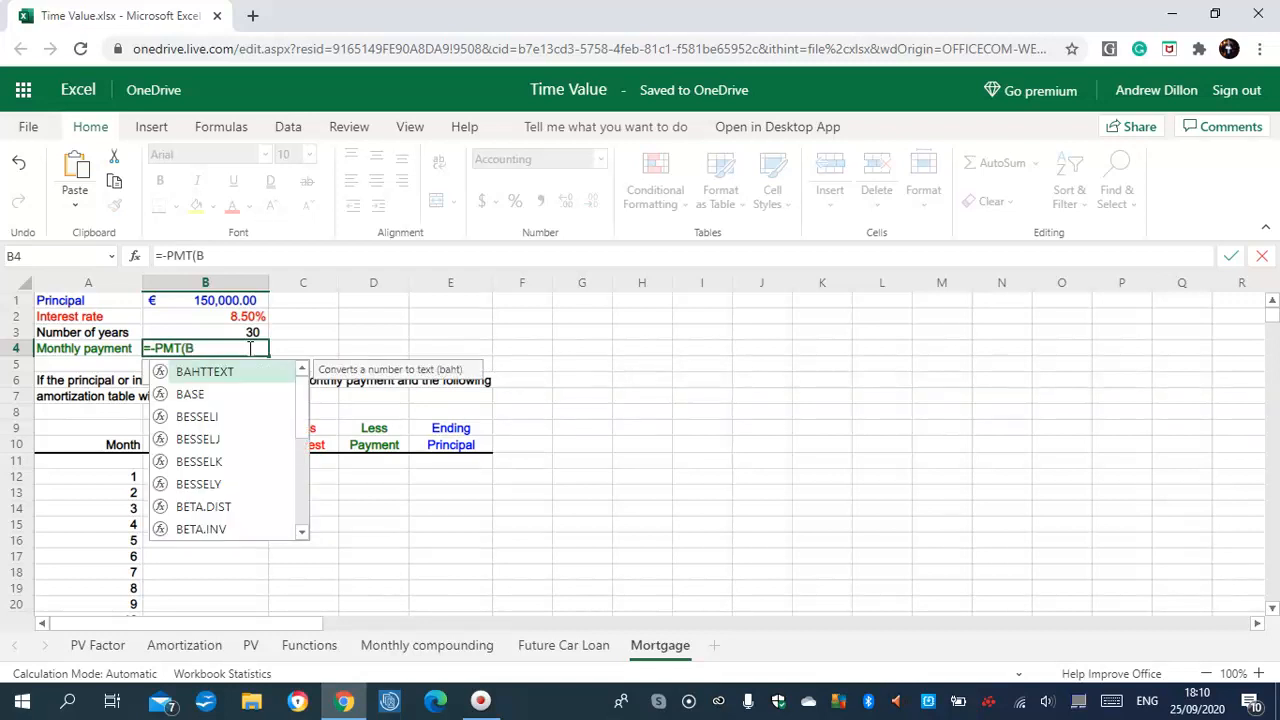
text(2)
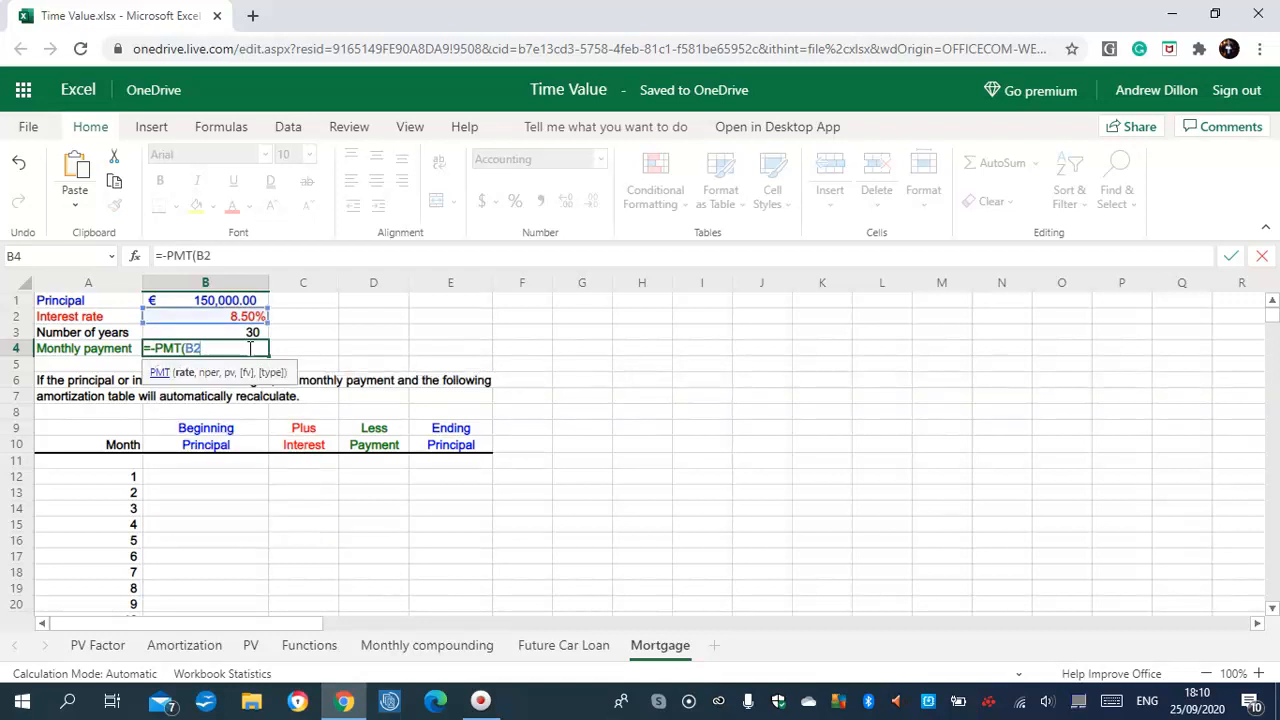
text(/12,B3)
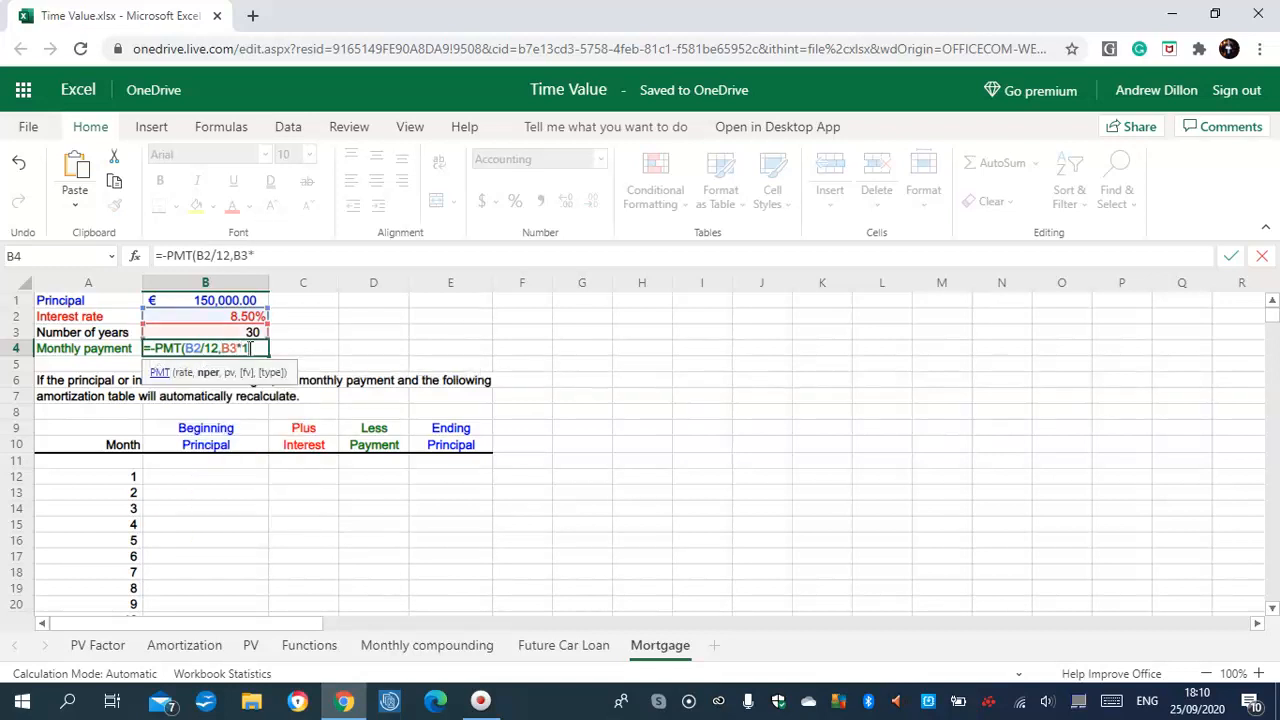
text(*12,B1))
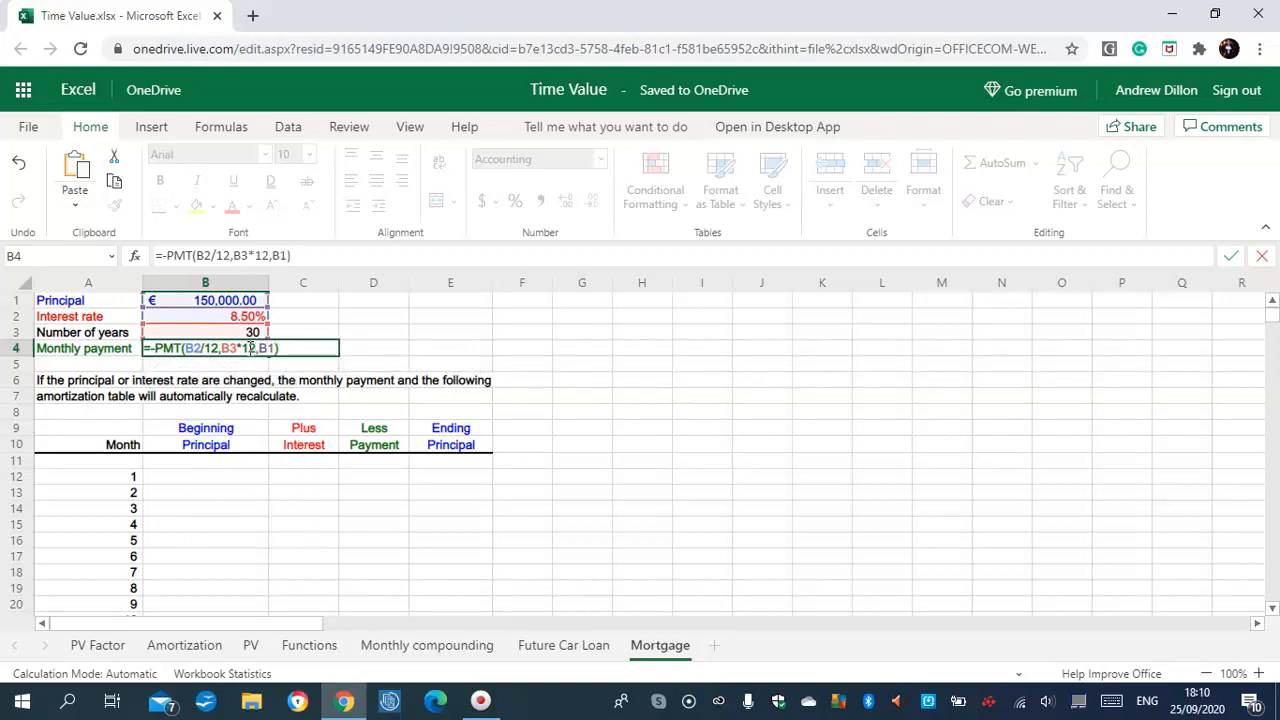
key(ctrl+Return)
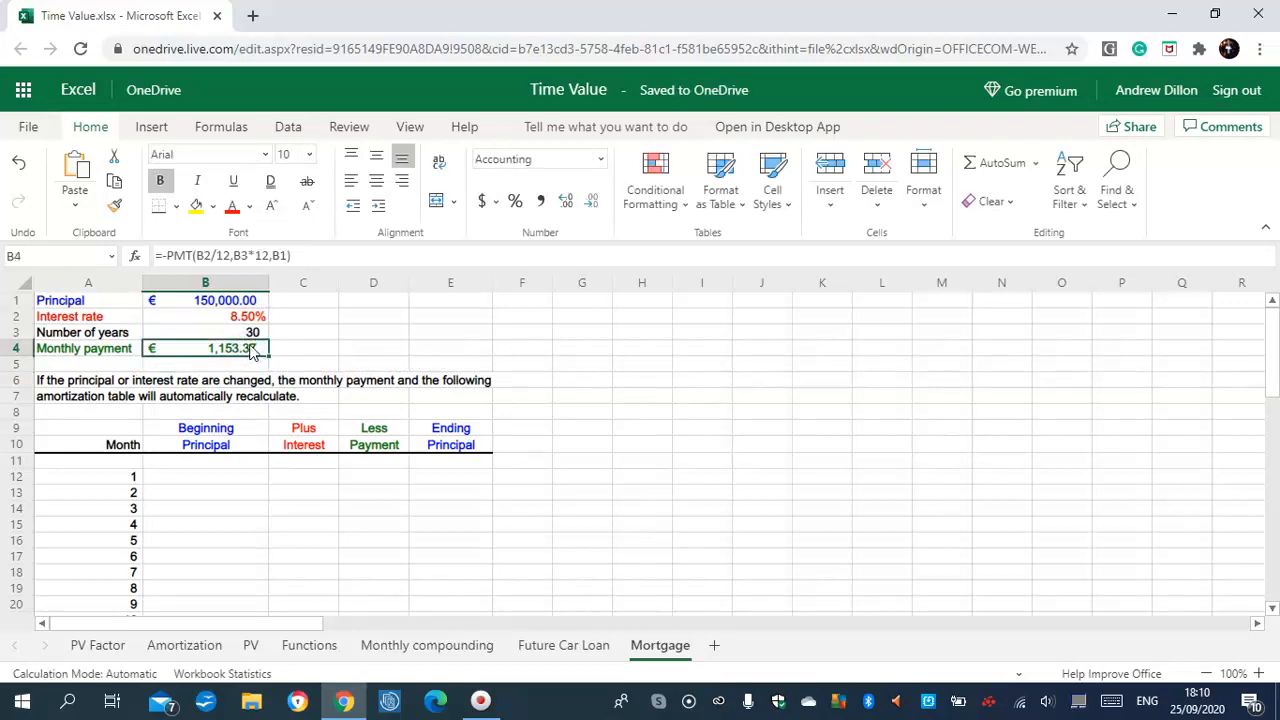
Enter =$B$1 in B12 so month 1's Beginning Principal shows 150,000.00
click(258, 351)
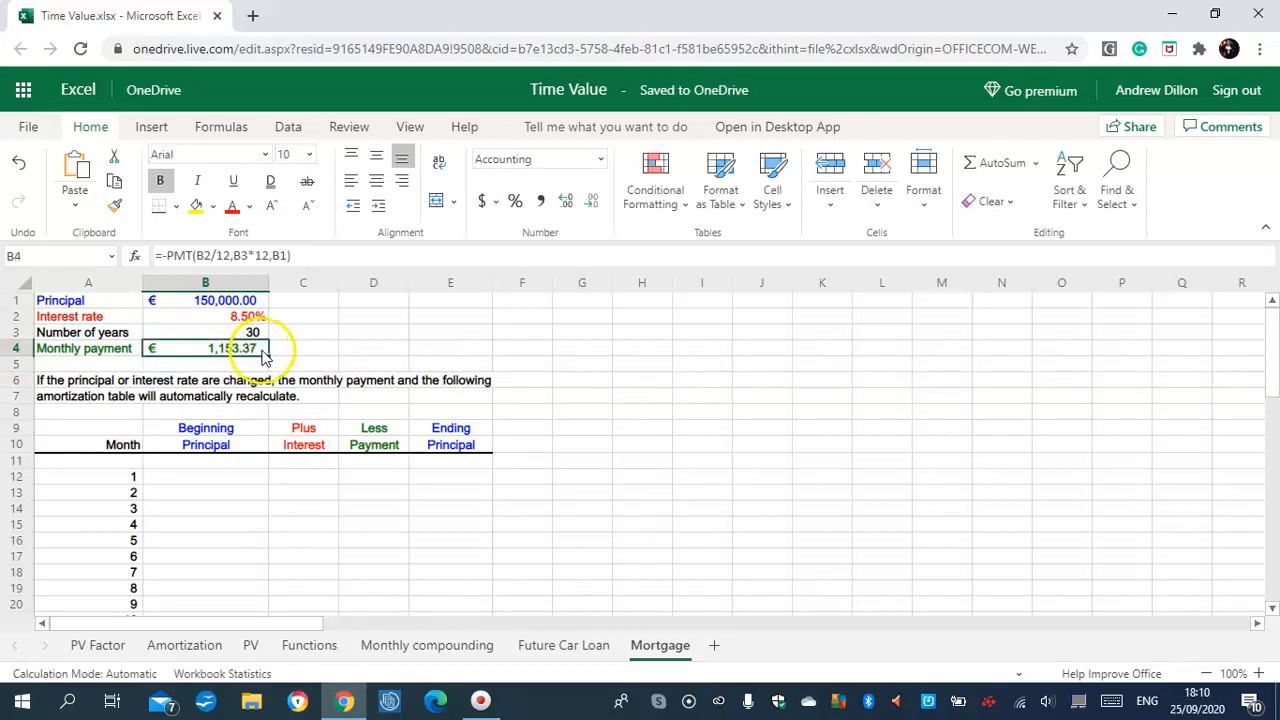
click(200, 478)
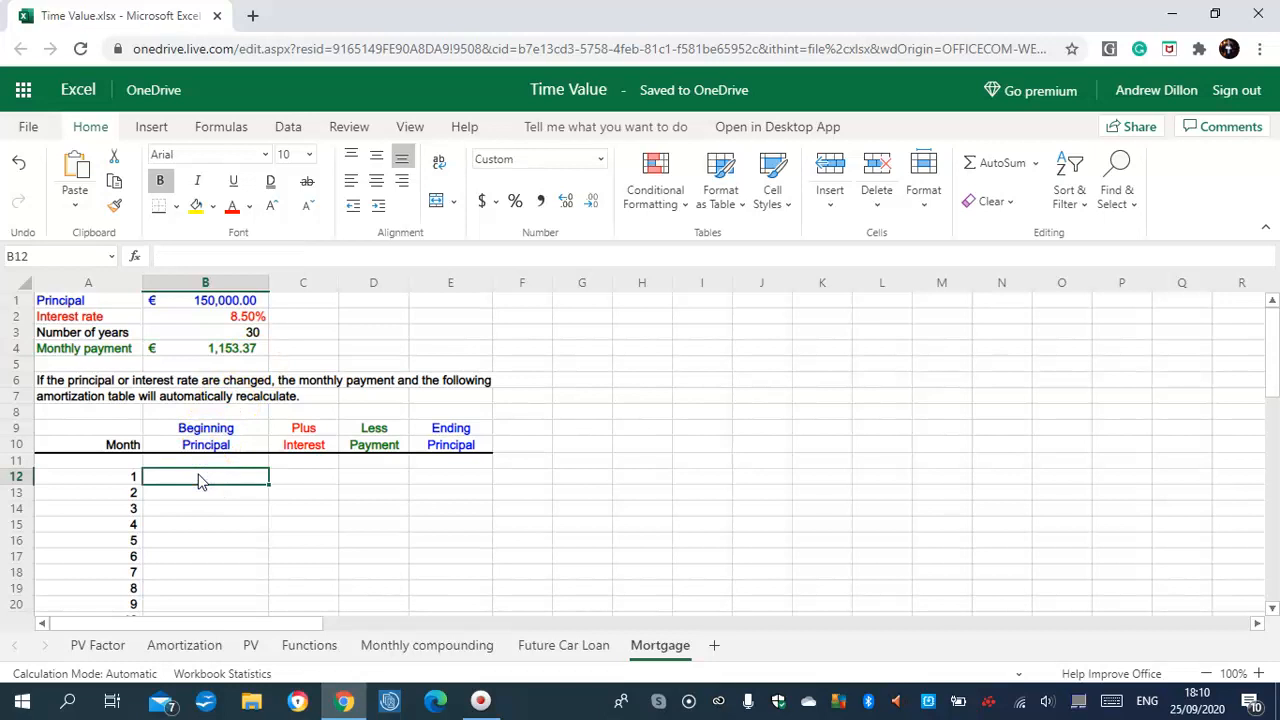
text(=+)
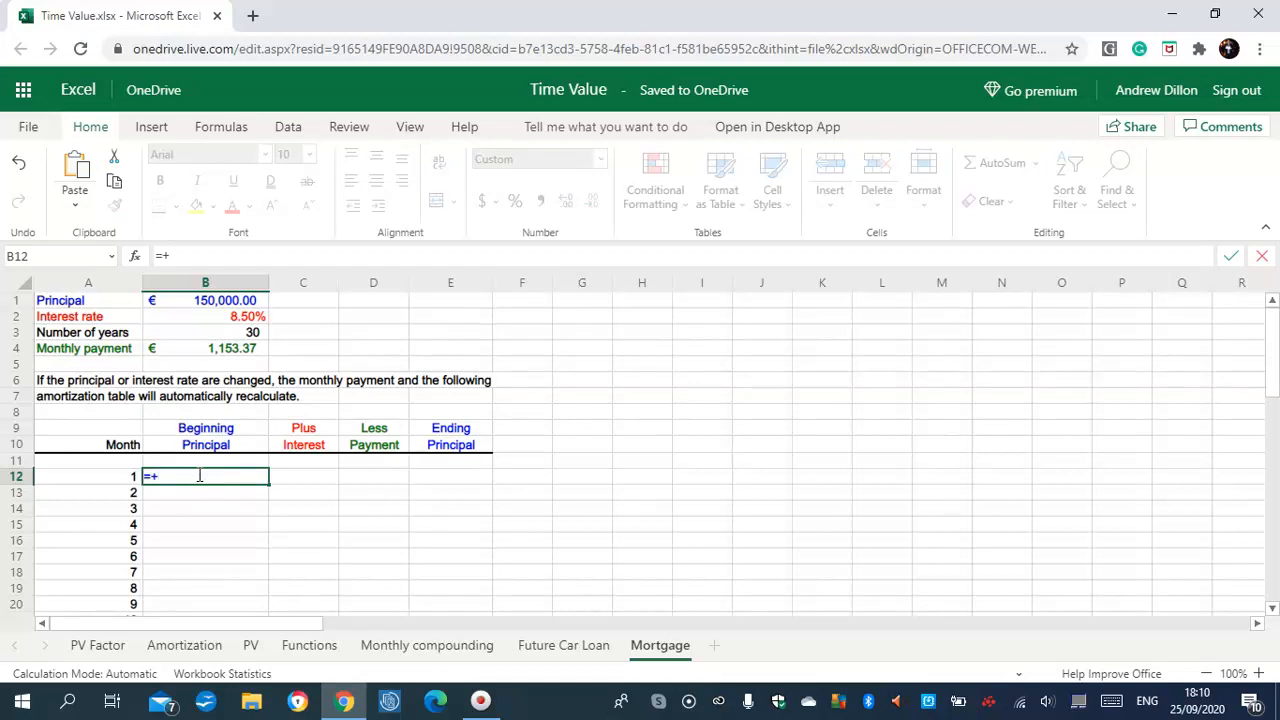
text($B$1)
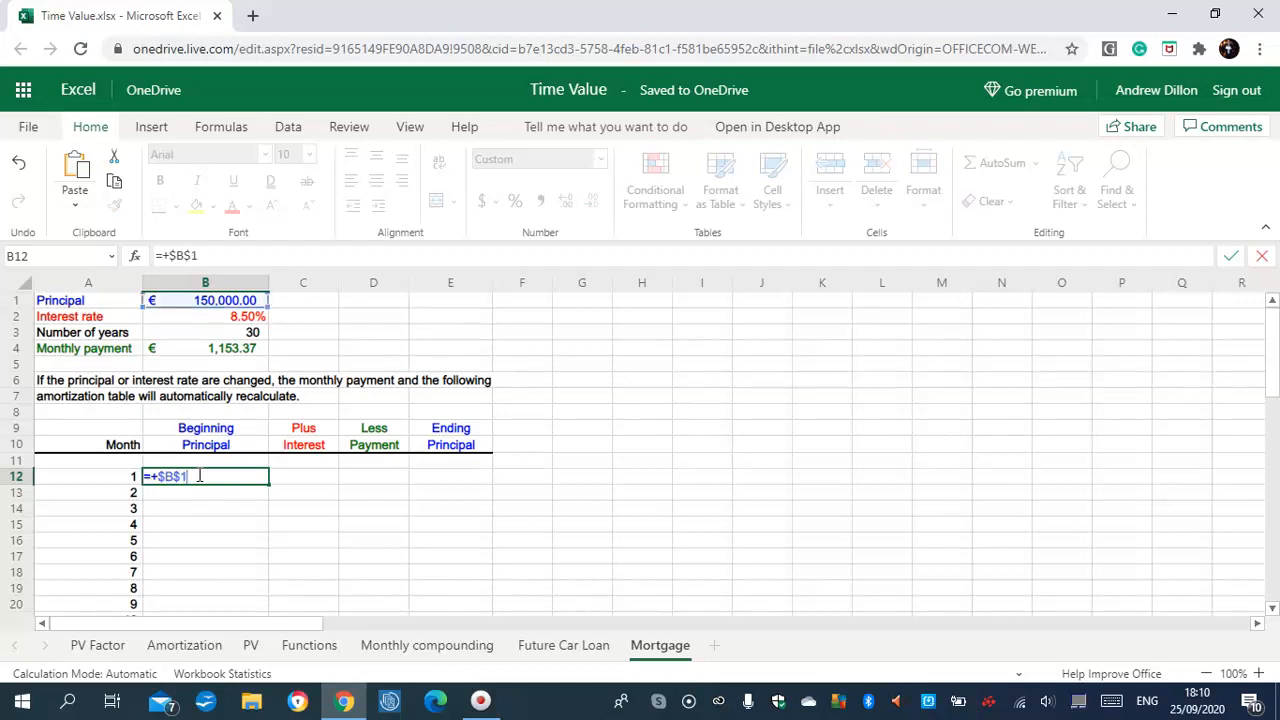
key(Return)
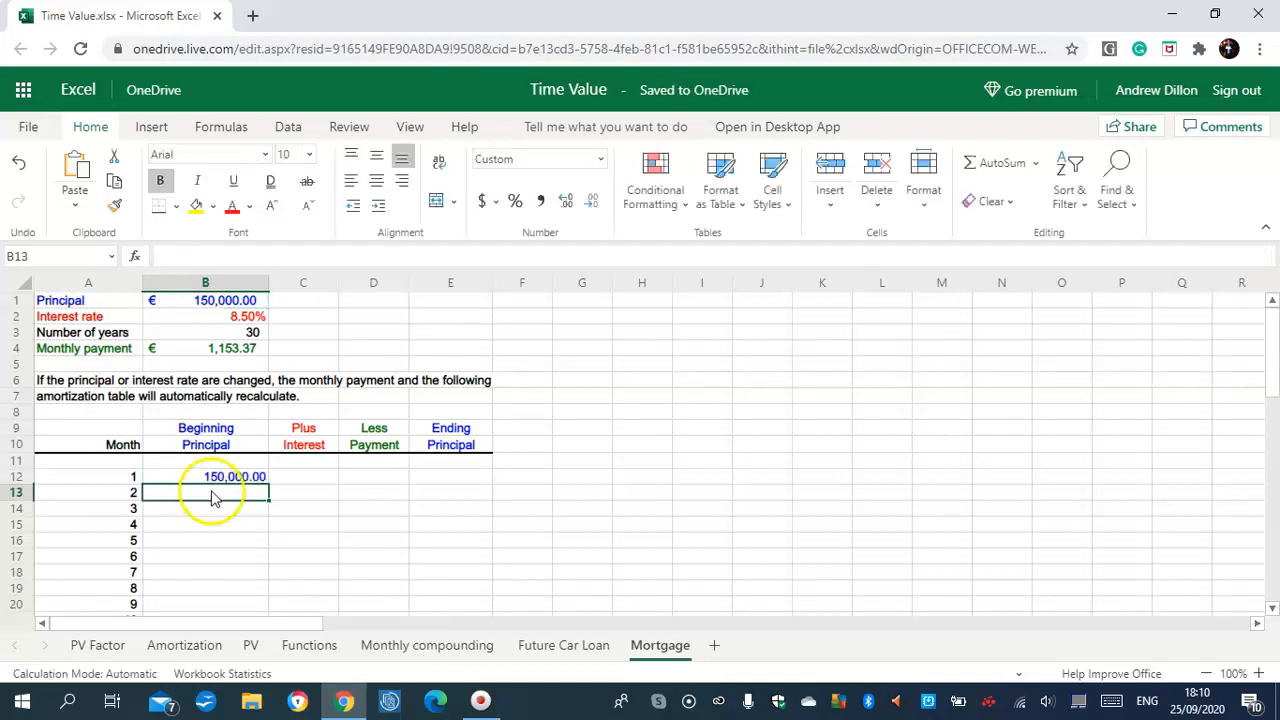
Enter =+E12 in B13 and fill it down to row 29 for later months
text(=)
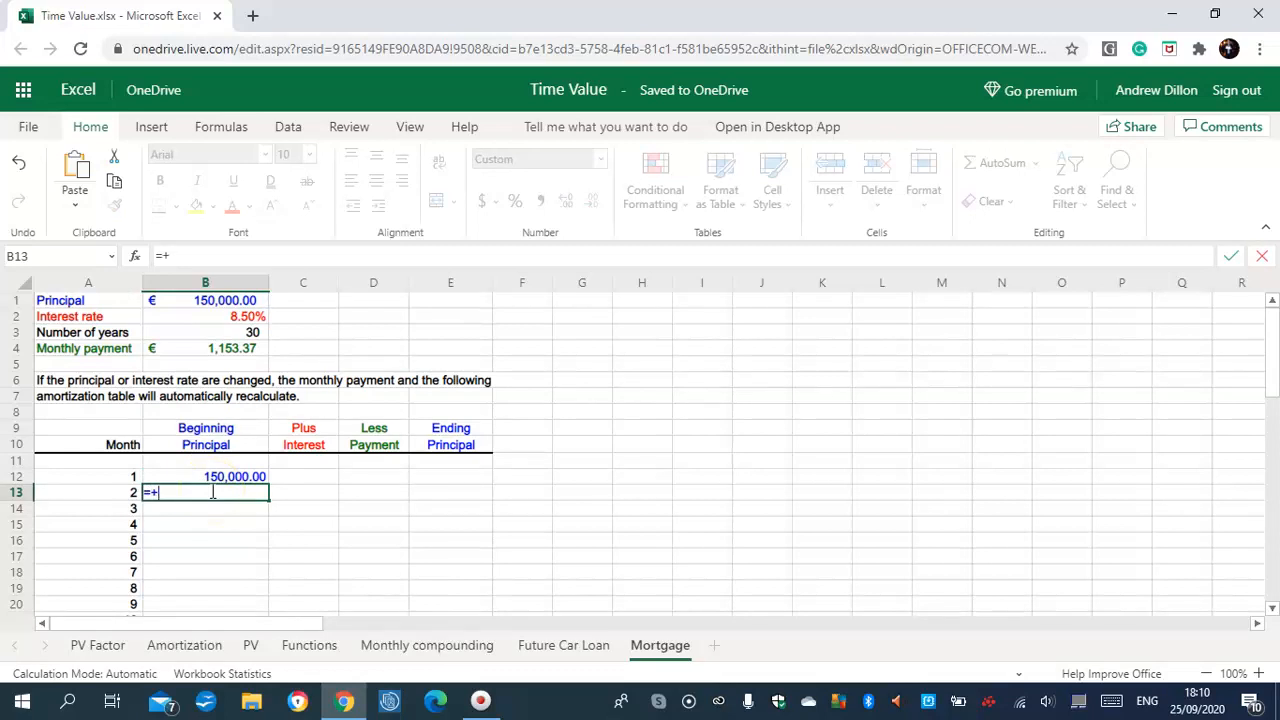
text(+E12)
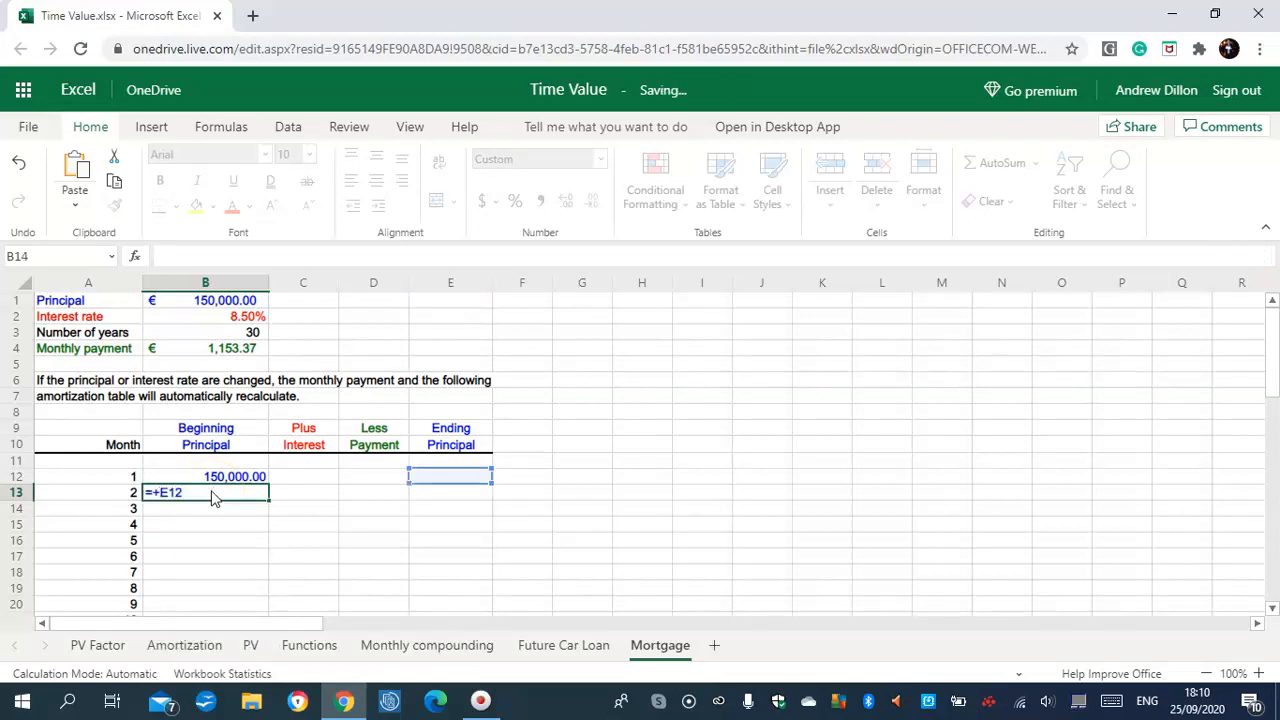
key(Return)
click(252, 492)
drag(267, 500, 266, 590)
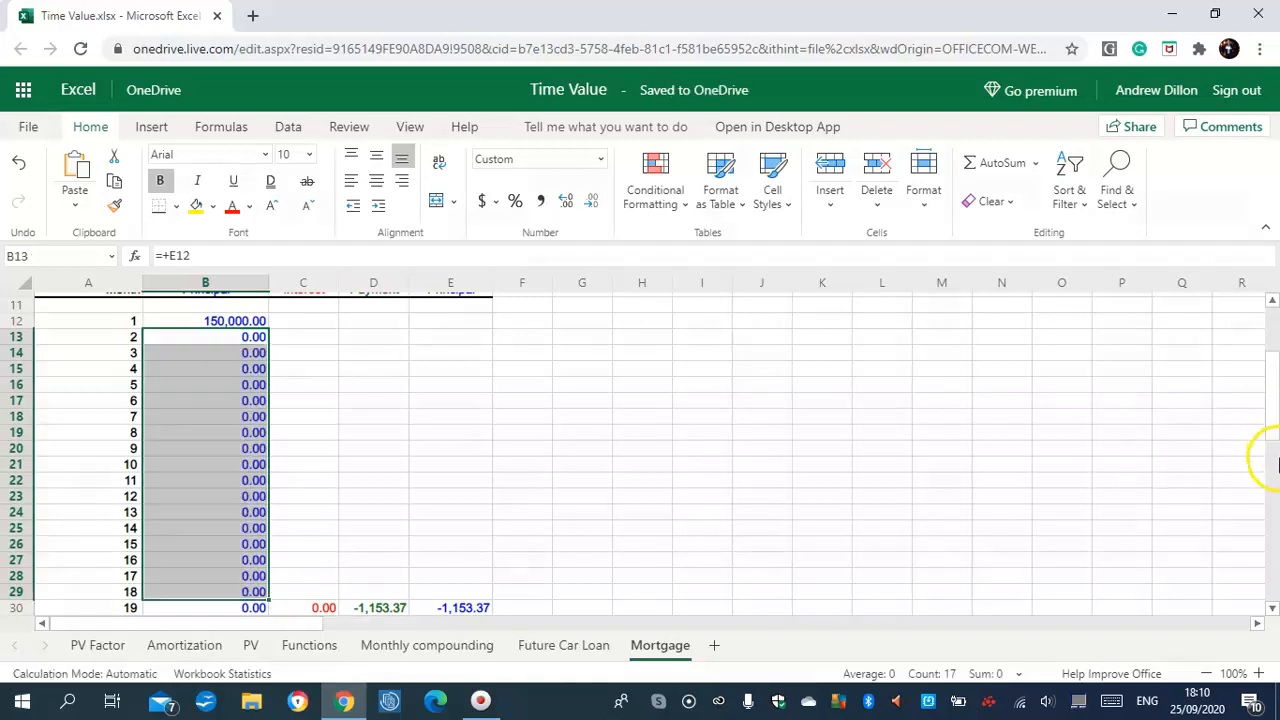
scroll(1272, 423, up, 2)
scroll(1272, 380, up, 1)
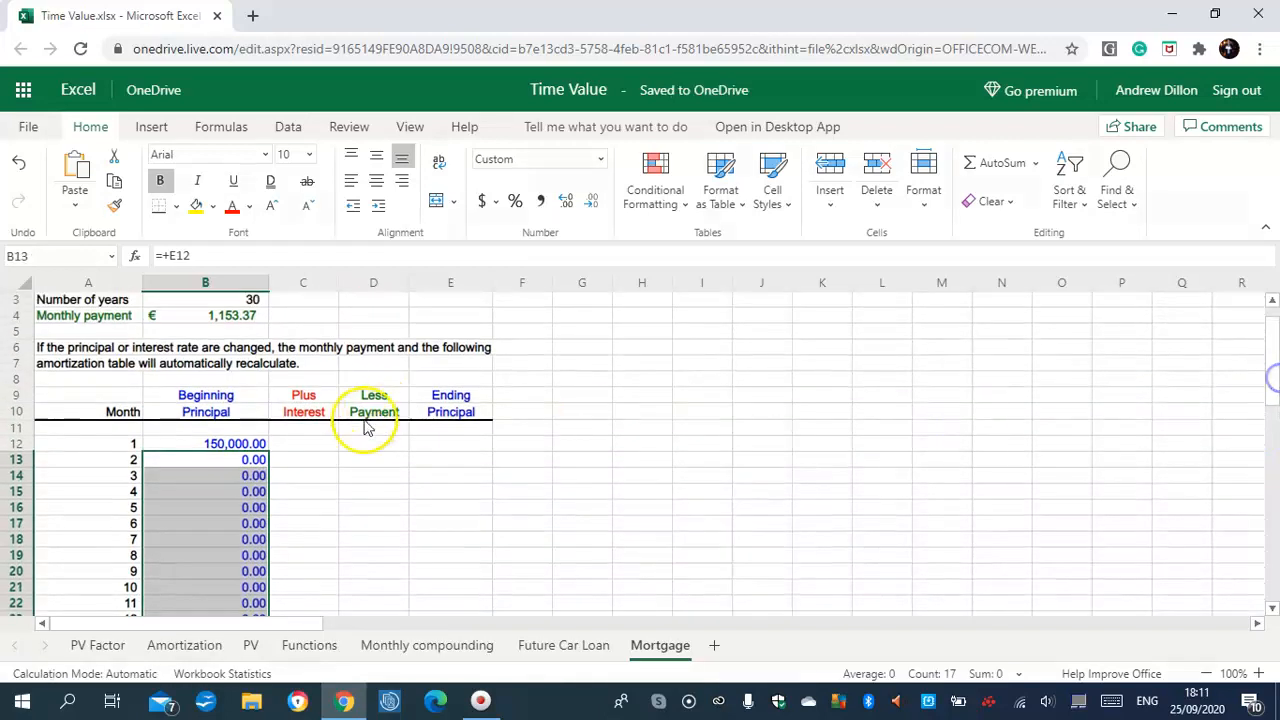
Enter =+B12*$B$2/12 in C12 (1,062.50) and copy it down the Interest column
click(318, 446)
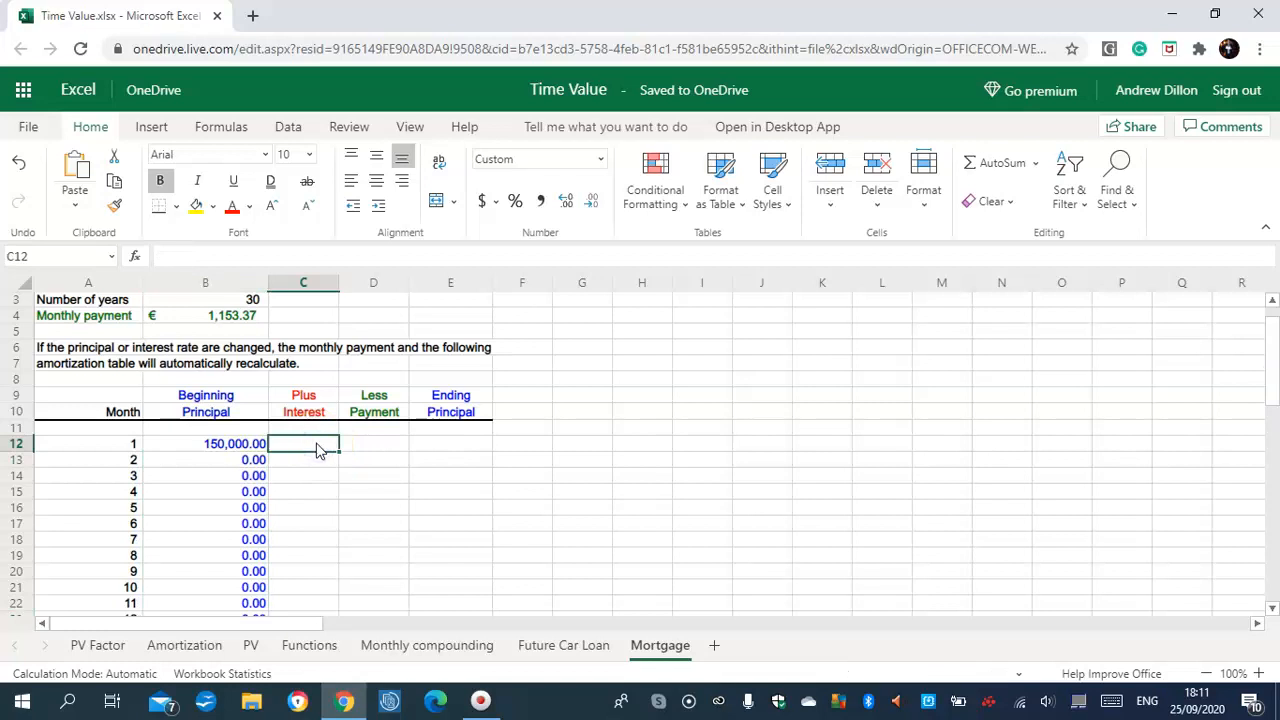
text(=+B)
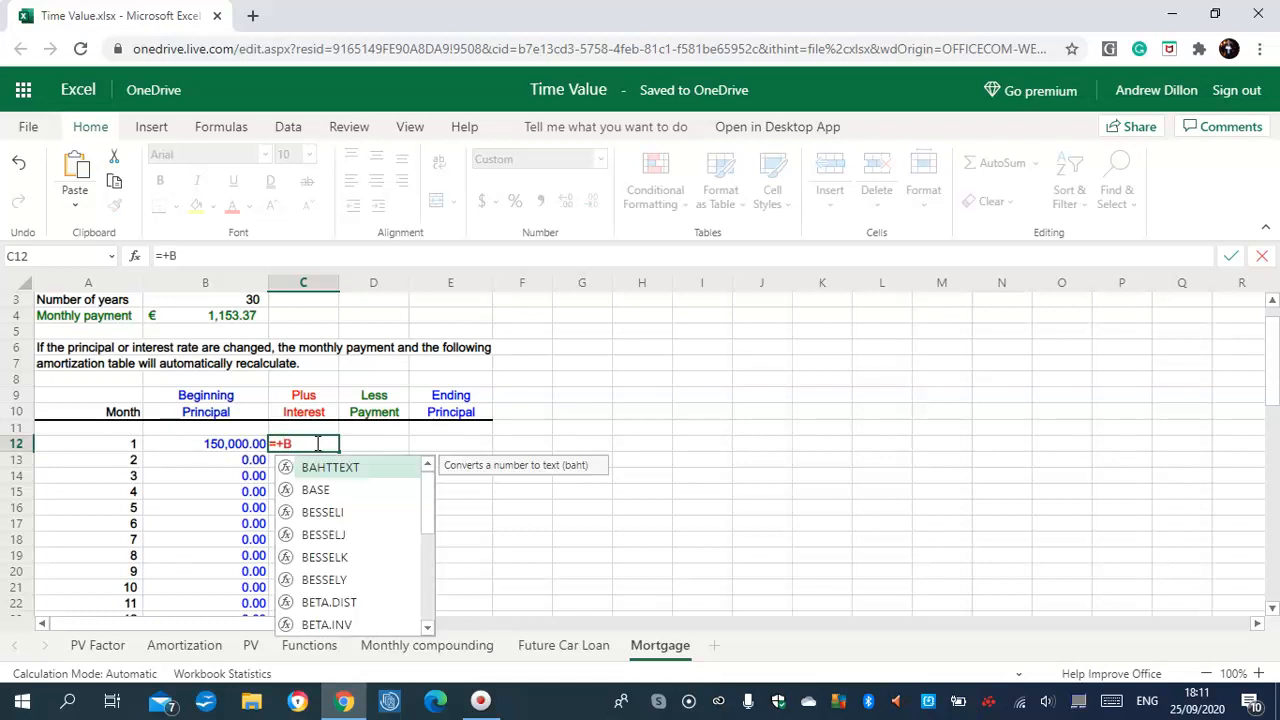
text(12)
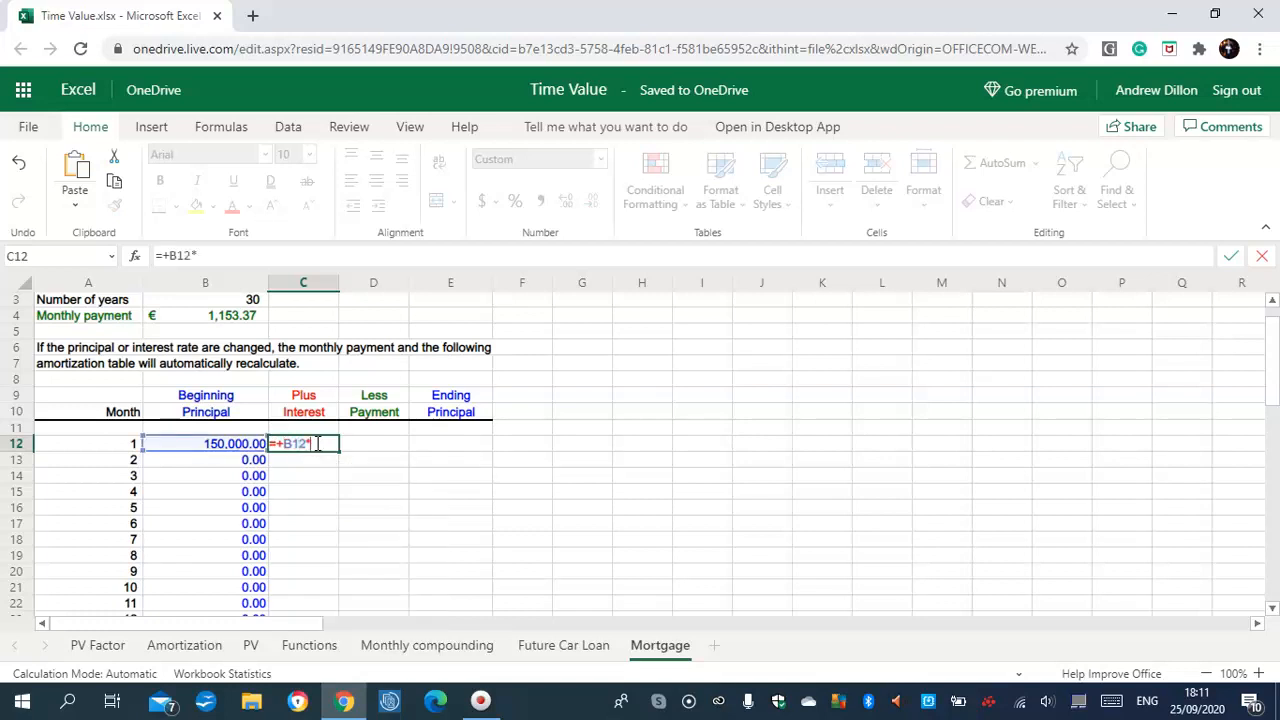
text(*$B$2)
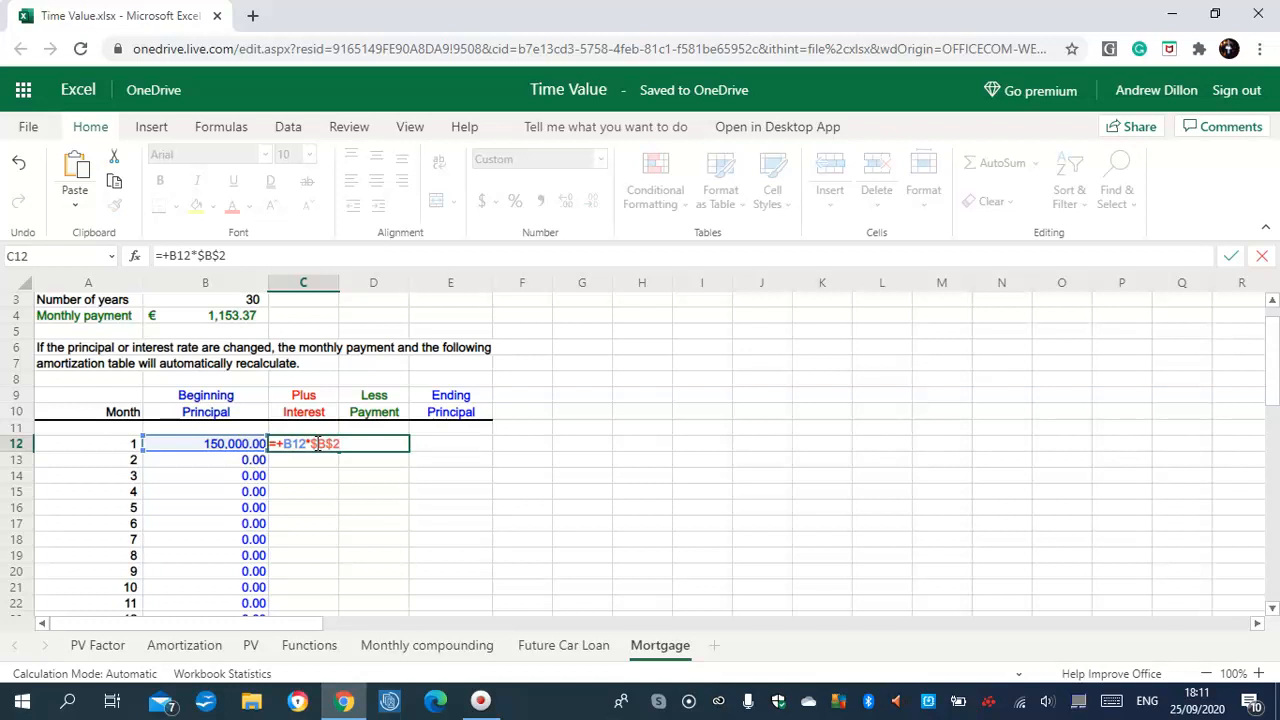
text(/12)
key(Return)
click(320, 444)
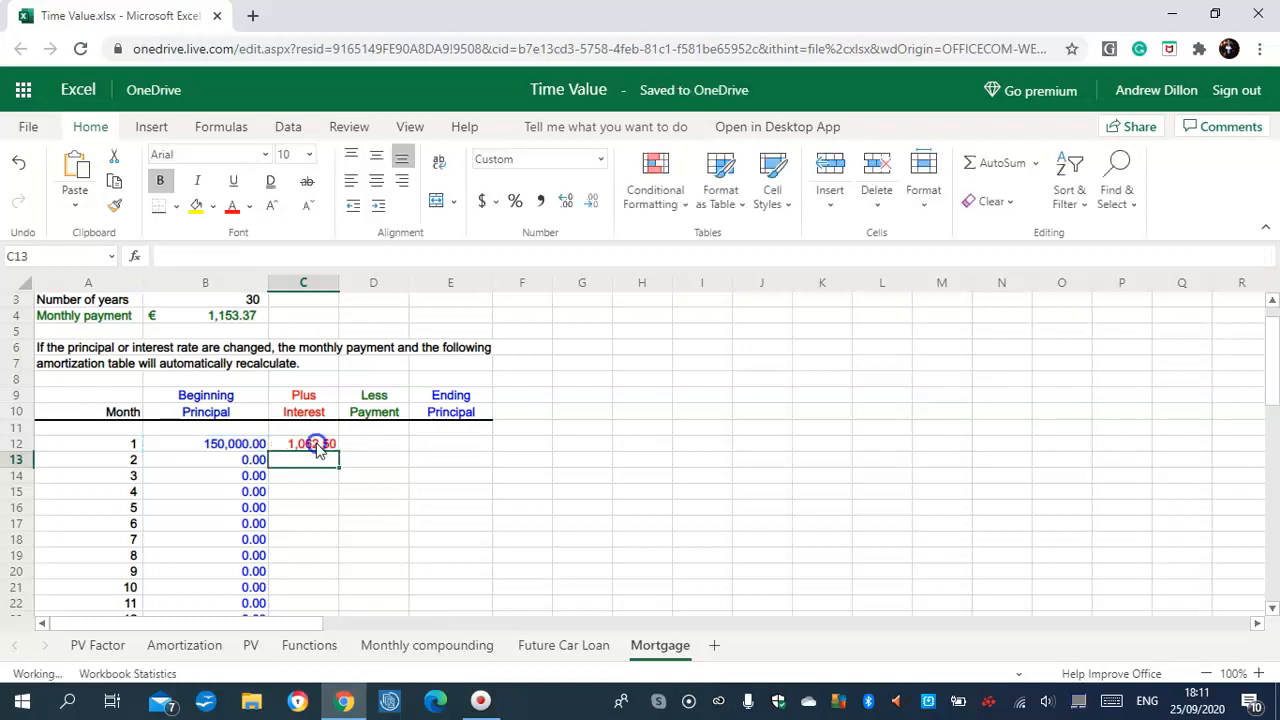
drag(338, 453, 309, 575)
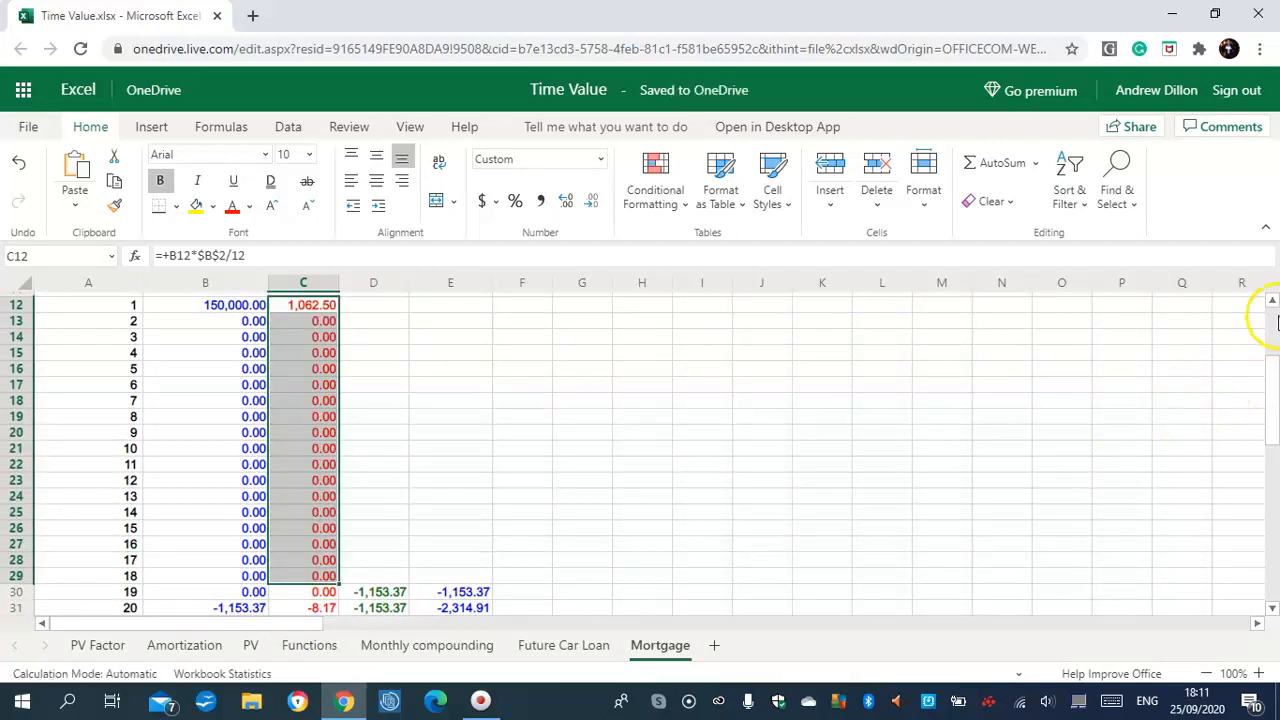
scroll(1270, 375, up, 3)
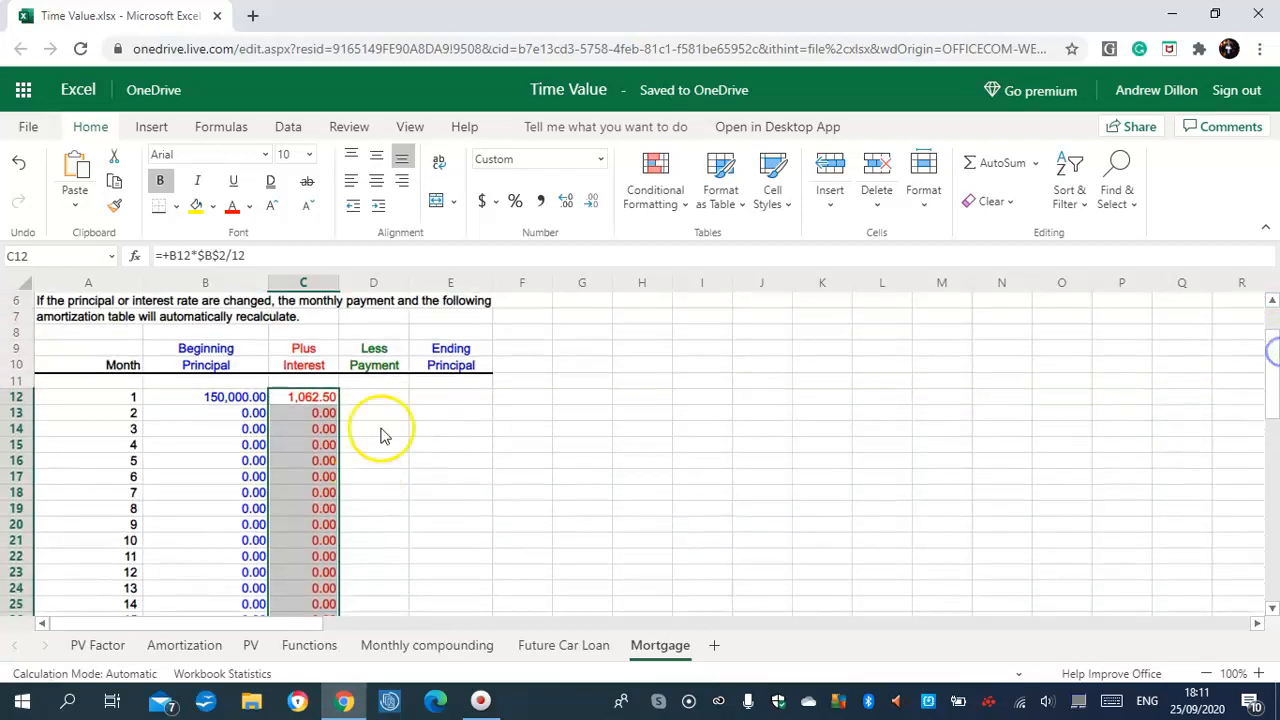
Enter =-$B$4 in D12 and copy it down column D, giving -1,153.37 each month
click(386, 398)
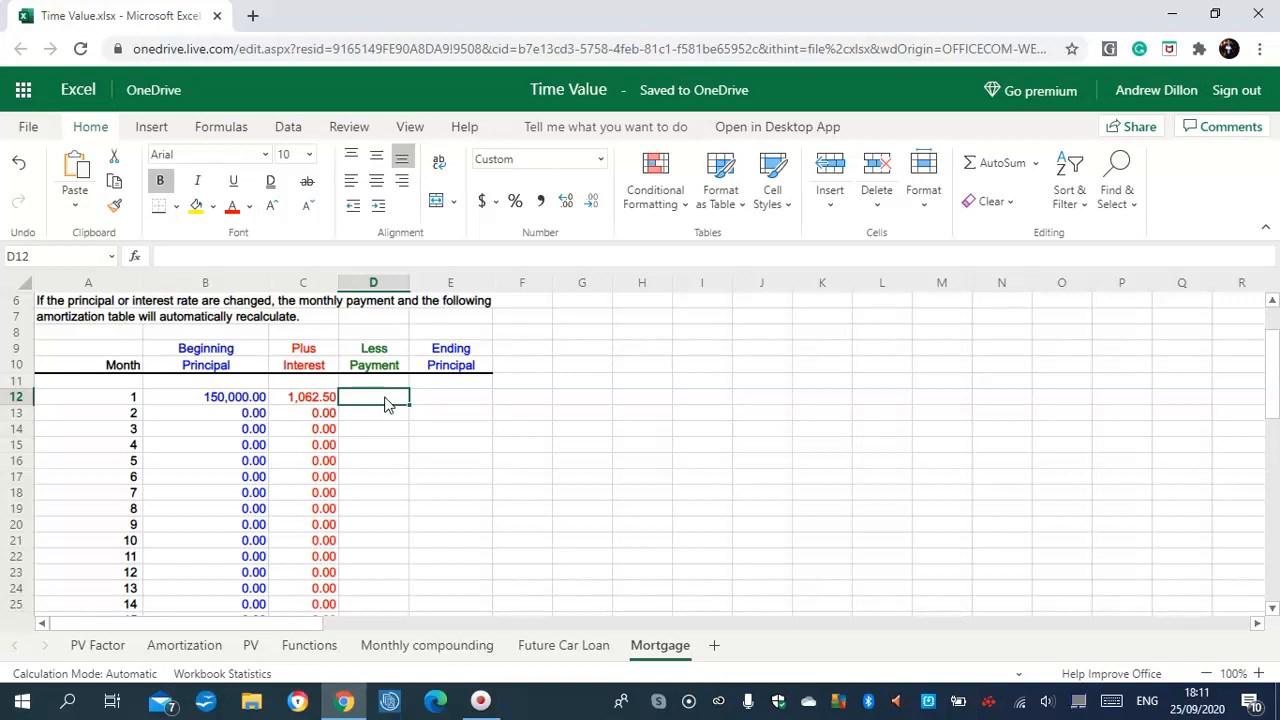
text(=-$B)
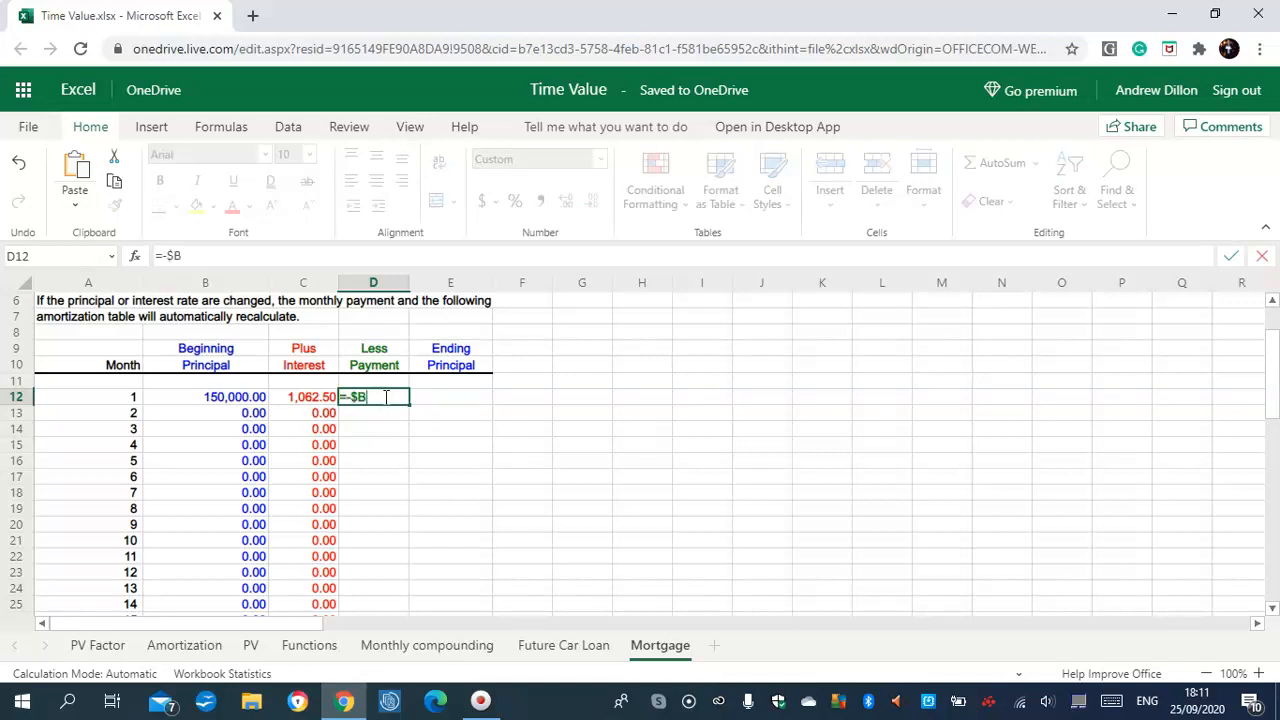
text($4)
key(Return)
click(387, 400)
drag(411, 417, 398, 545)
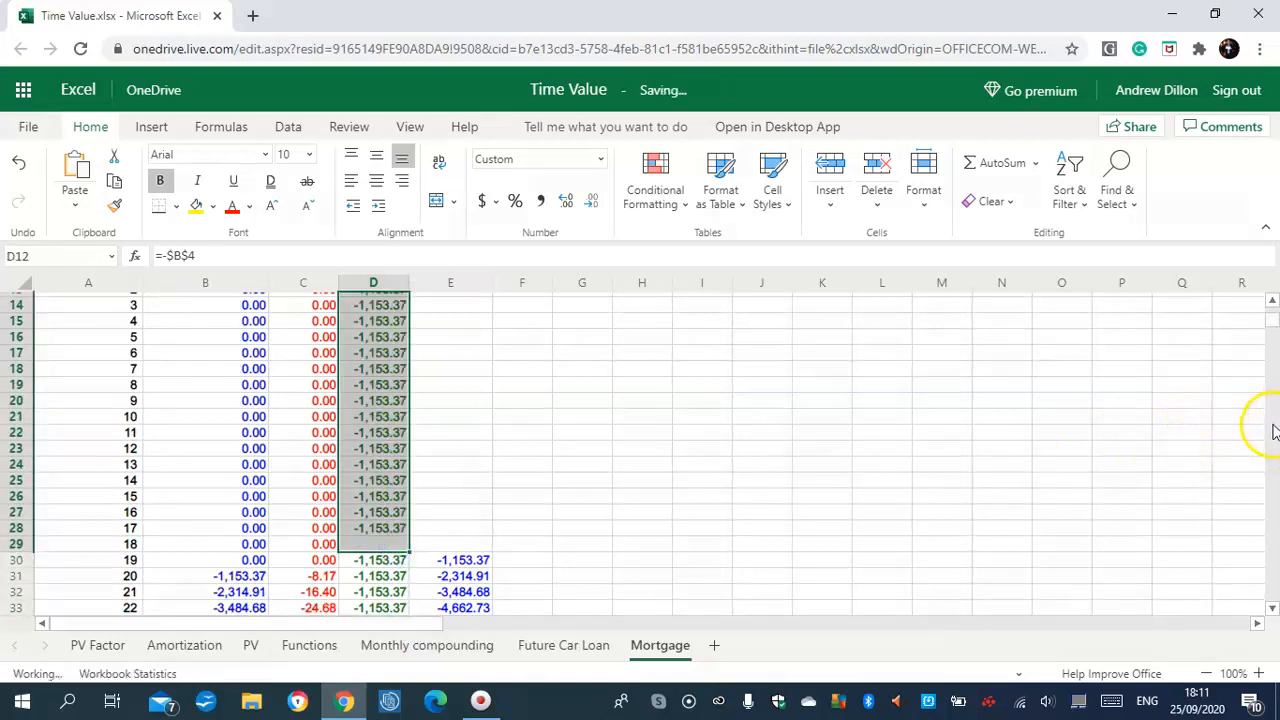
scroll(1275, 357, up, 4)
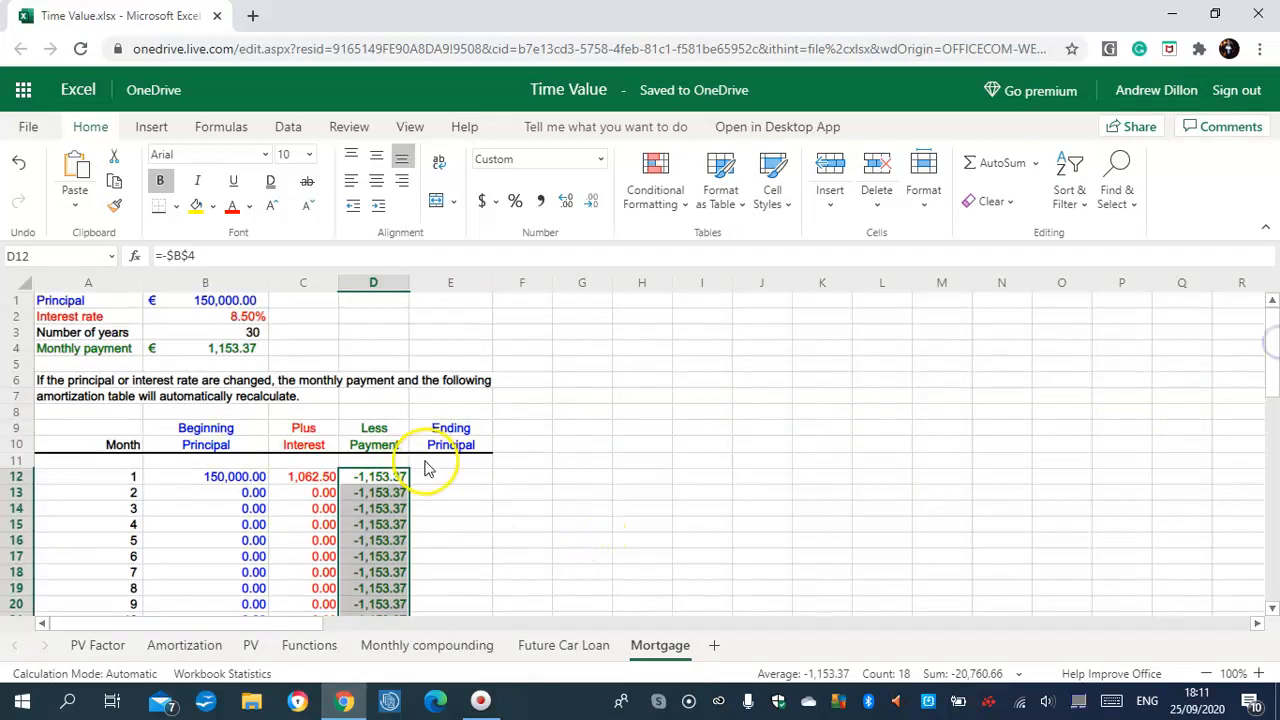
Enter =SUM(B12:D12) in E12 (149,909.13) and copy it down the Ending Principal column
click(452, 481)
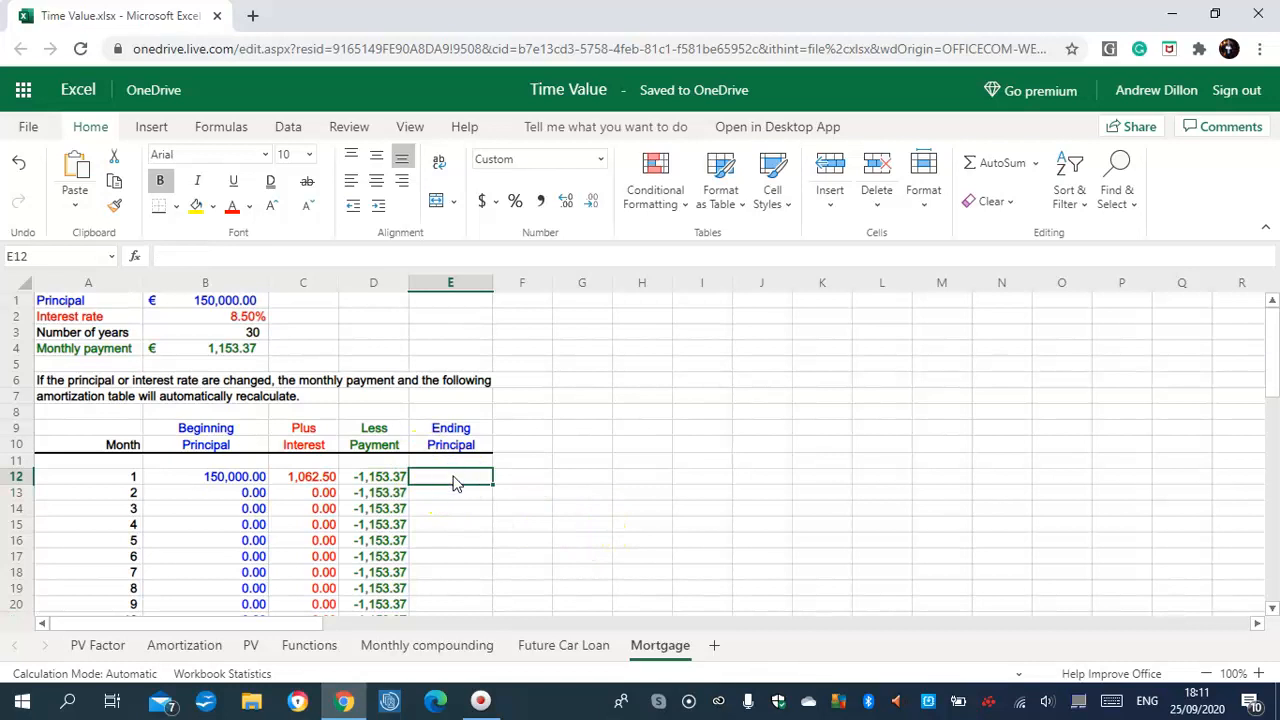
text(=SUM)
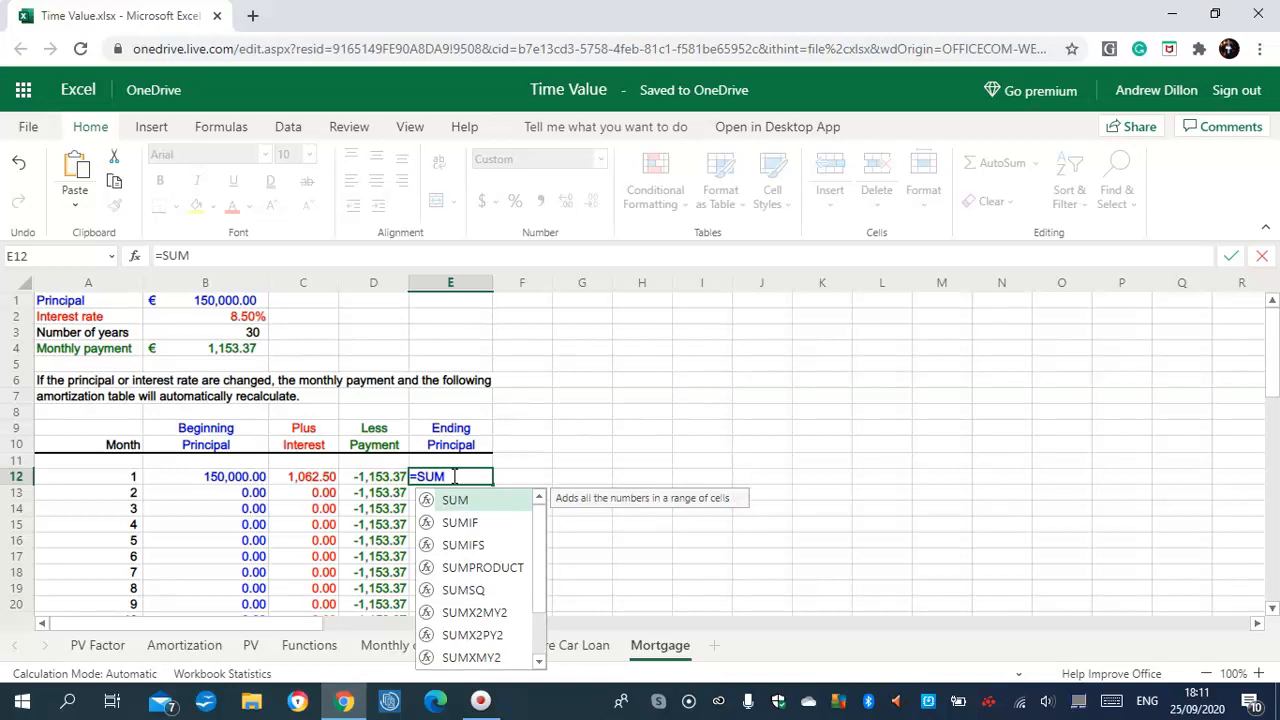
text((B12:D12))
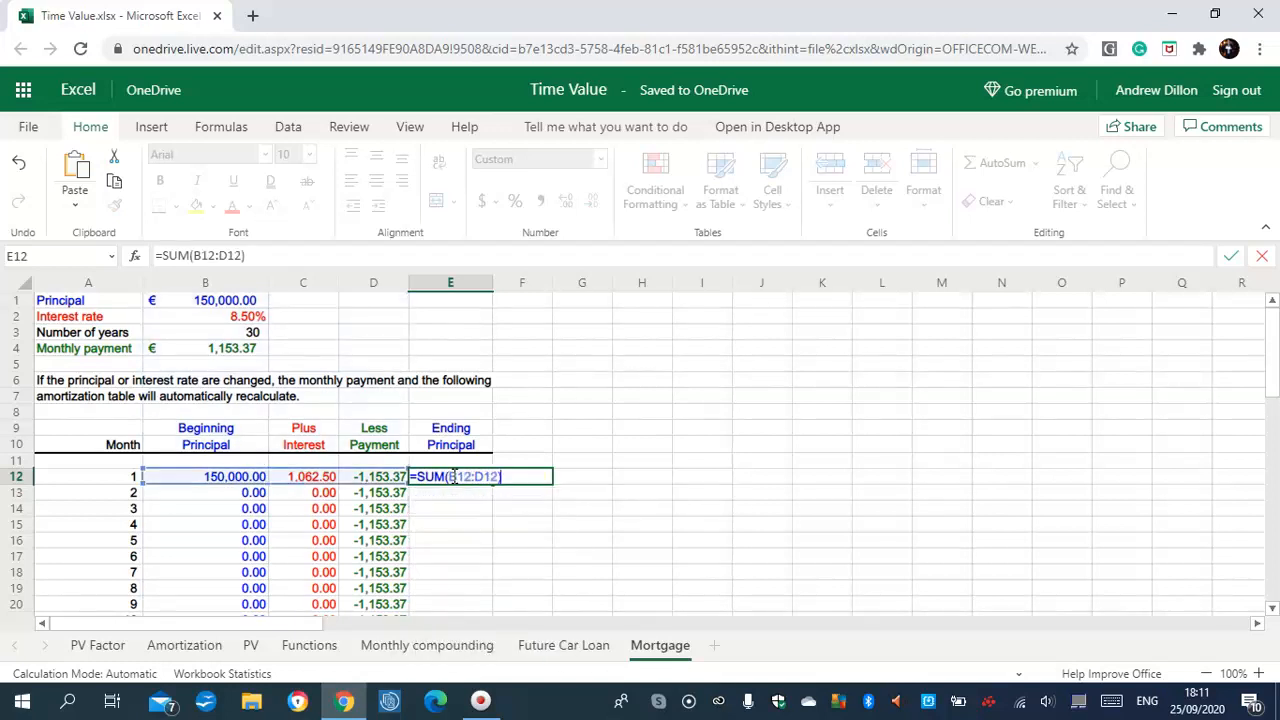
key(Return)
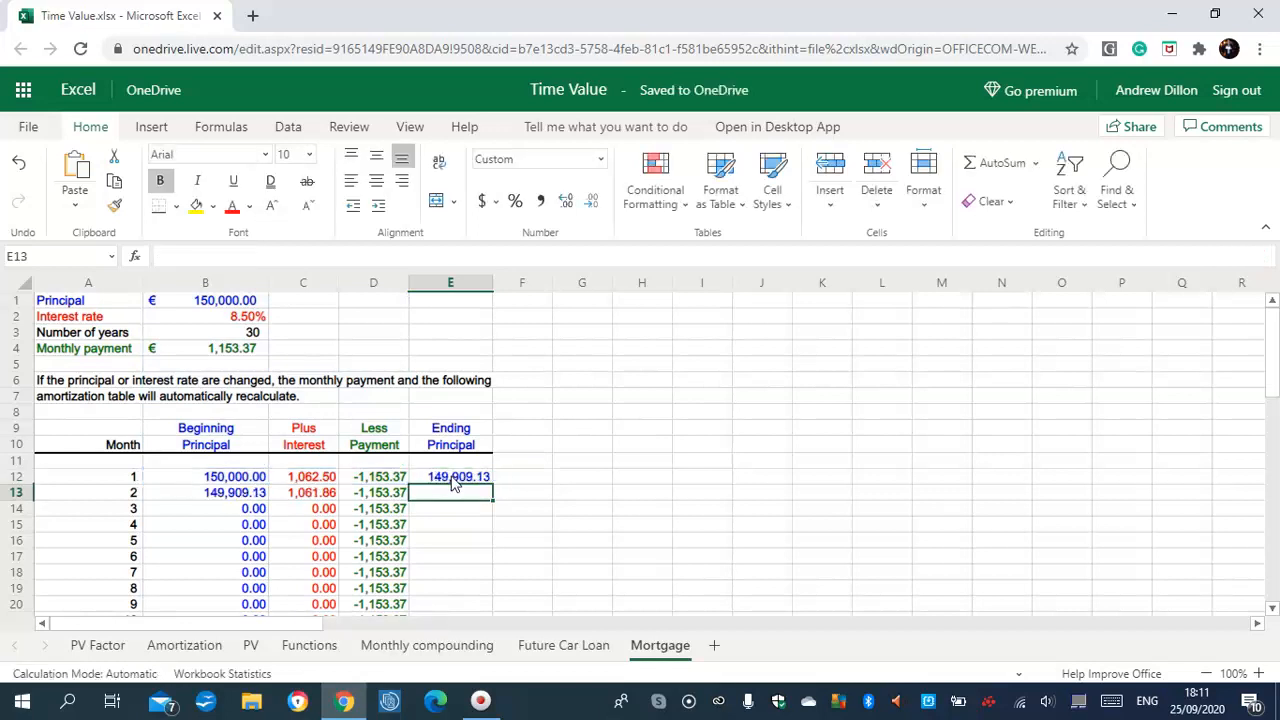
click(470, 479)
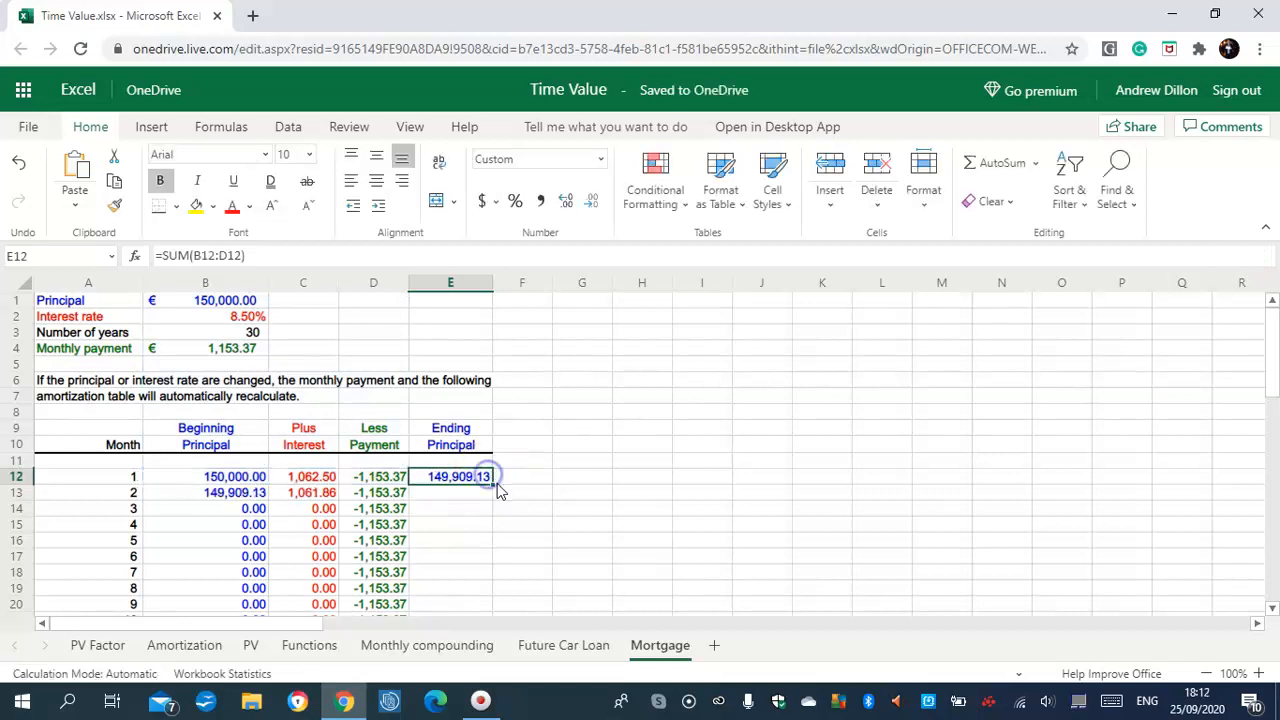
drag(494, 489, 491, 604)
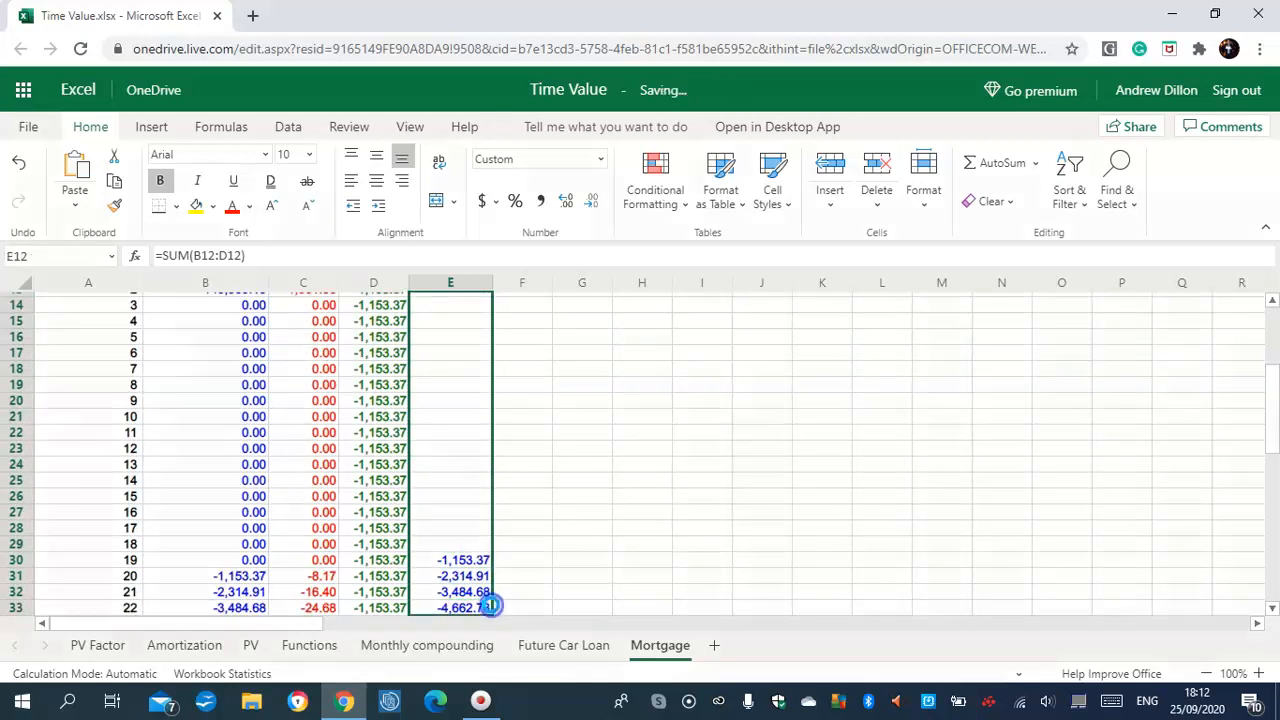
click(462, 560)
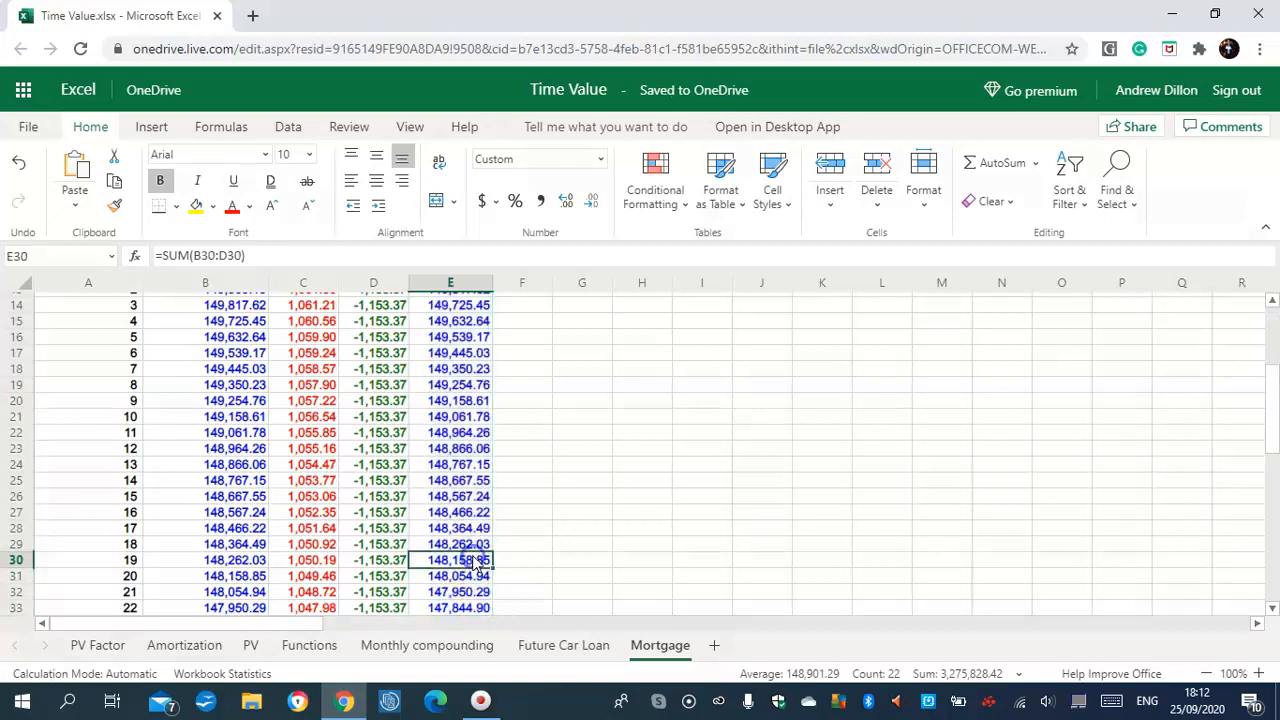
drag(1266, 423, 1274, 362)
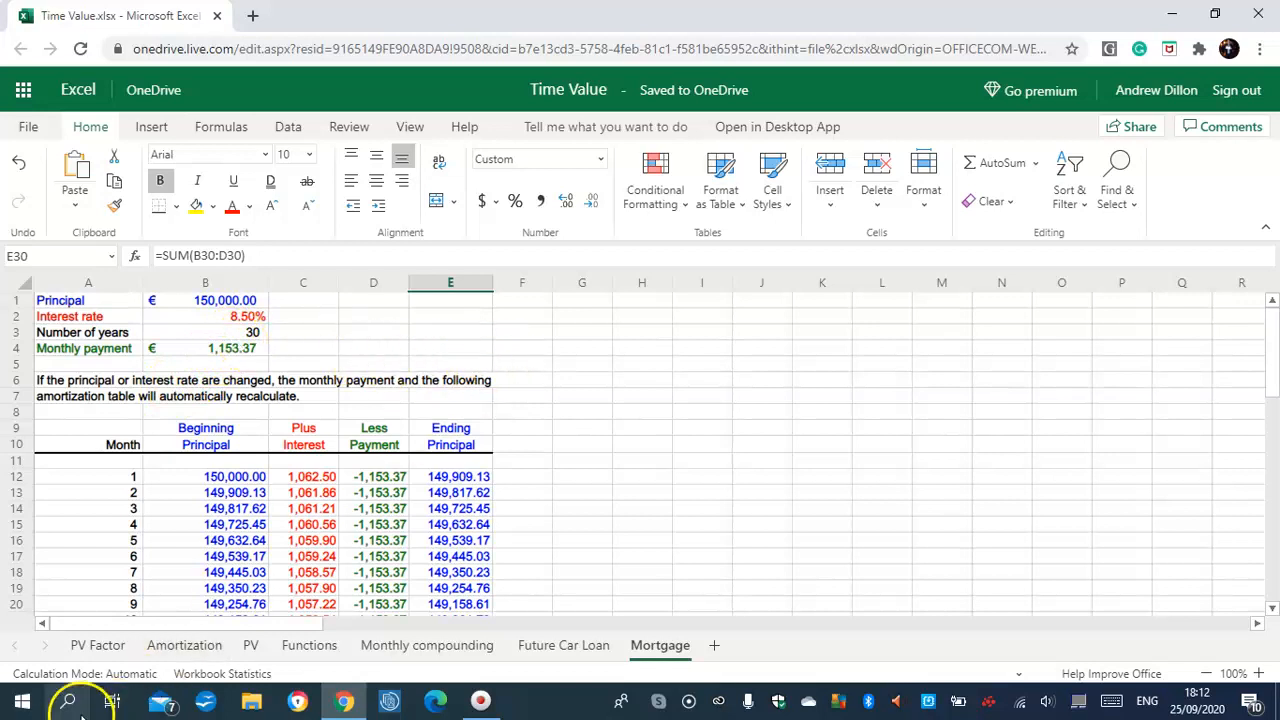
Switch to the PV Factor sheet showing the future and present value factor table
click(105, 645)
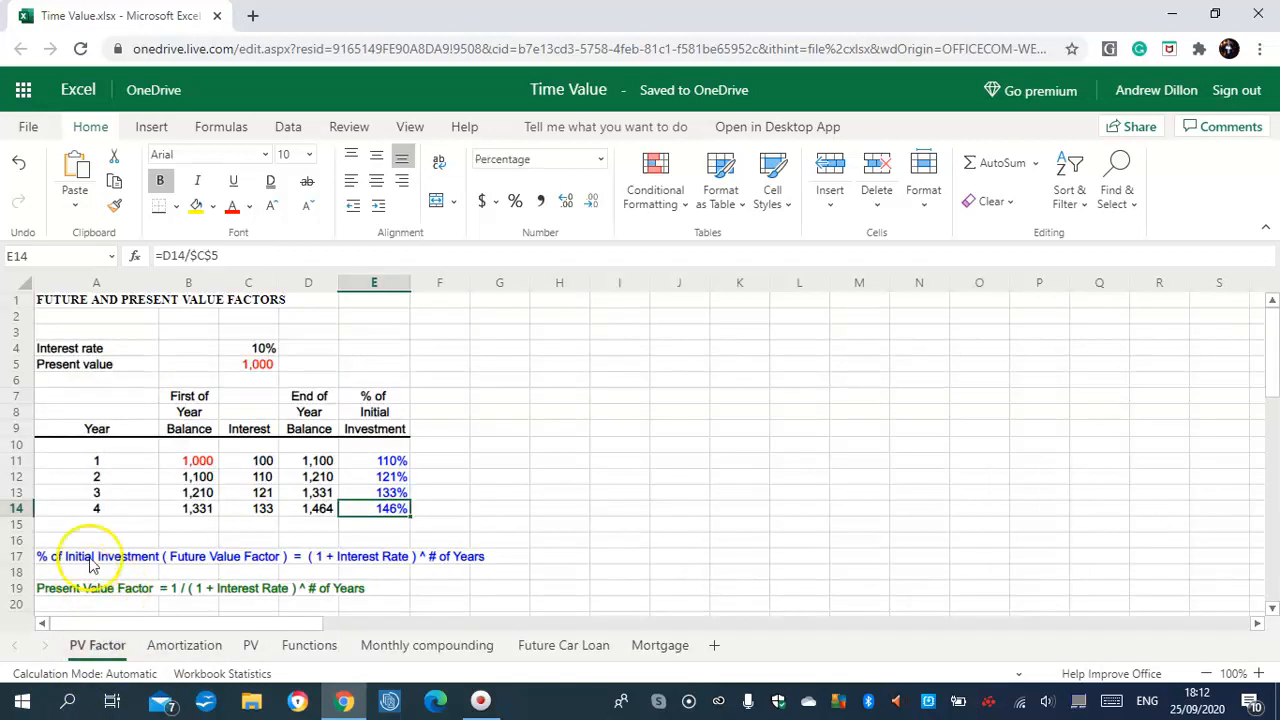